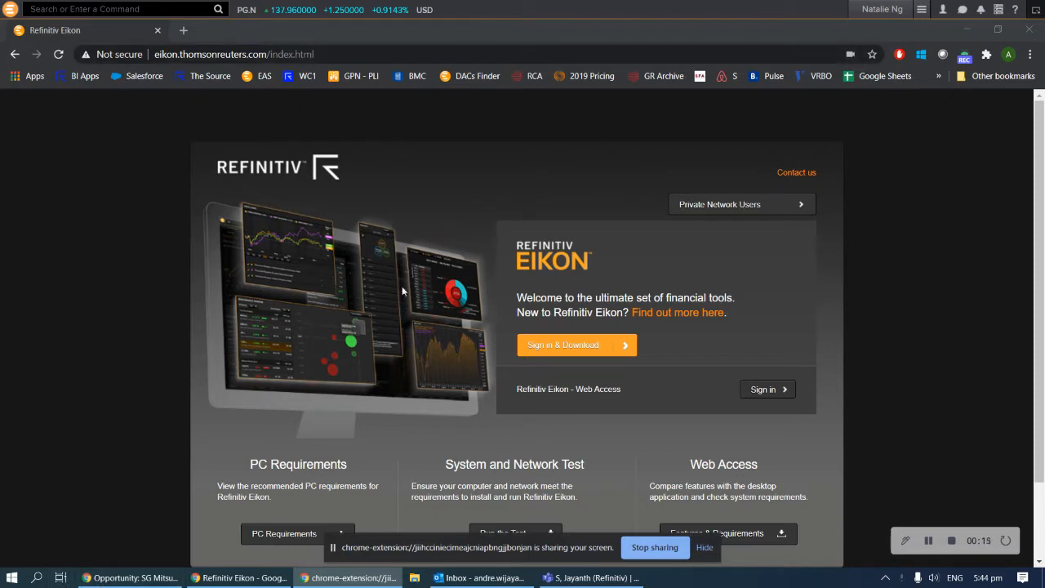
Go to the Eikon website, start Sign in & Download and accept the software licence
left_click(356, 55)
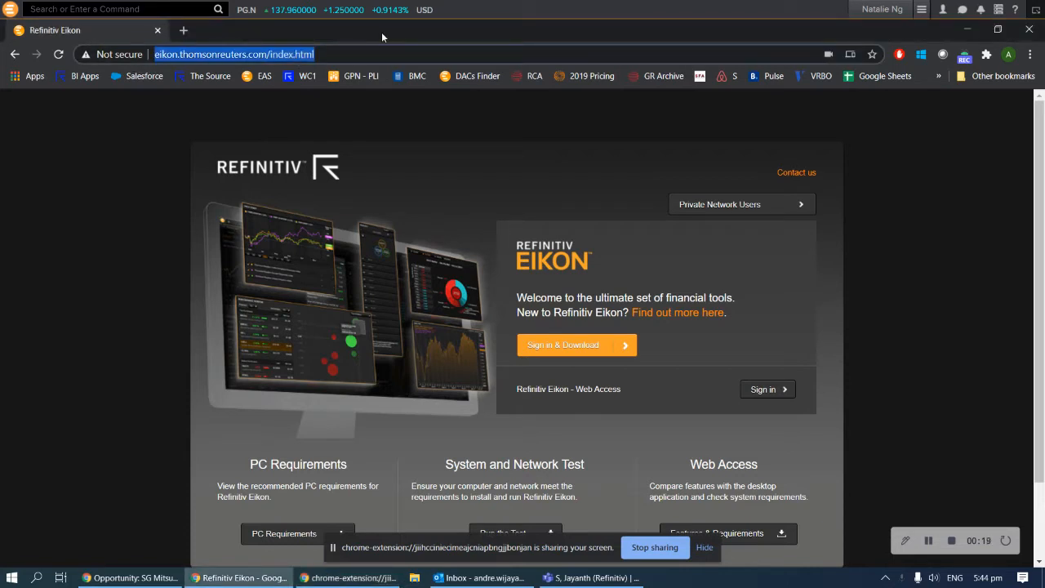
type("eikon")
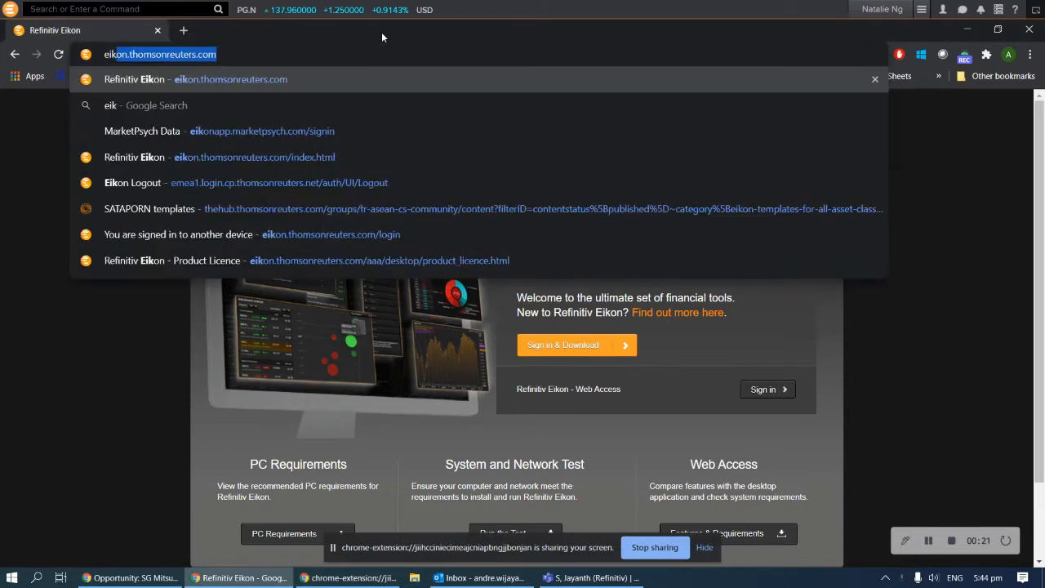
key("Return")
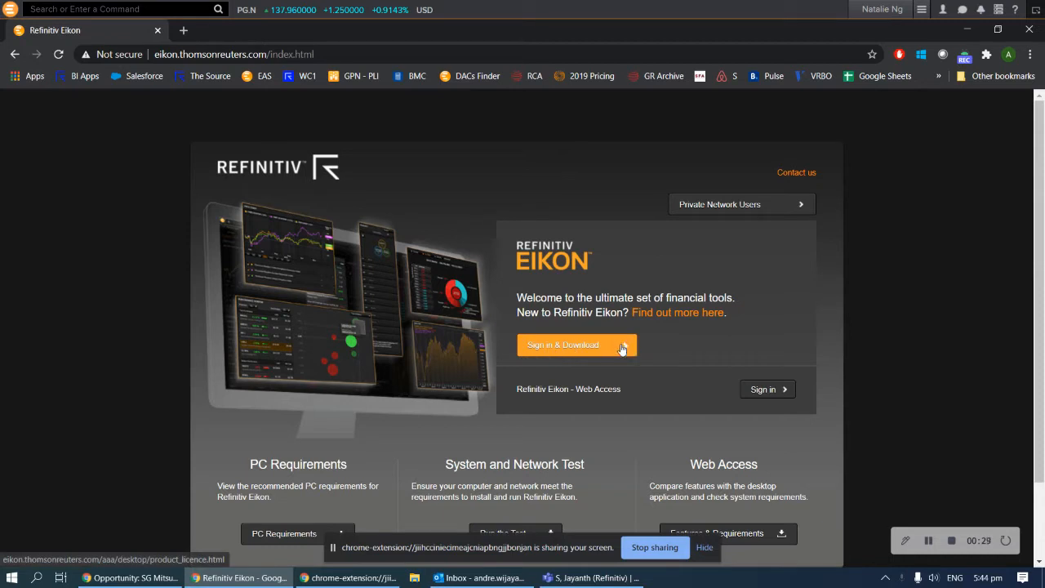
left_click(598, 349)
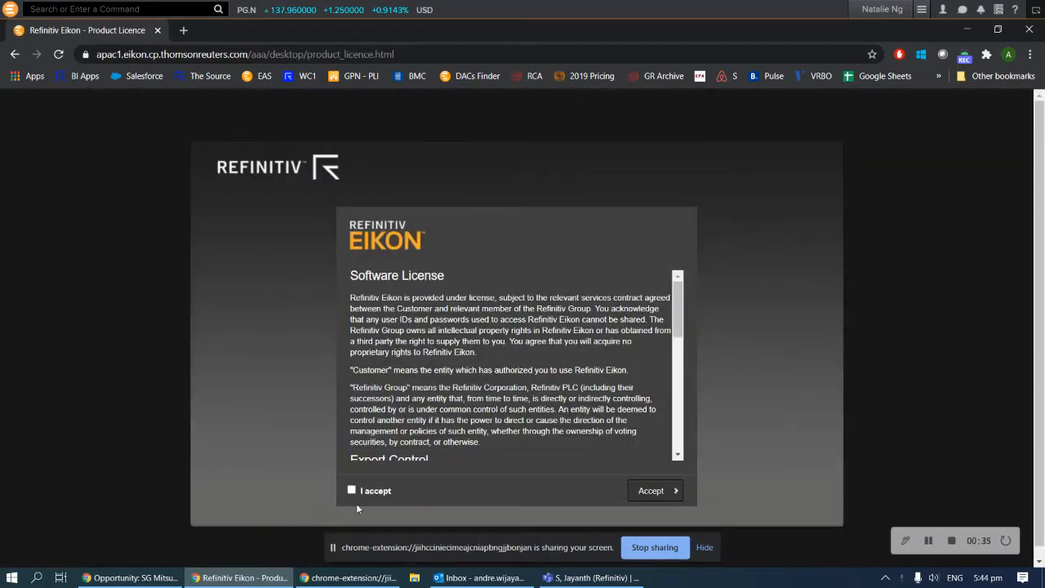
left_click(633, 490)
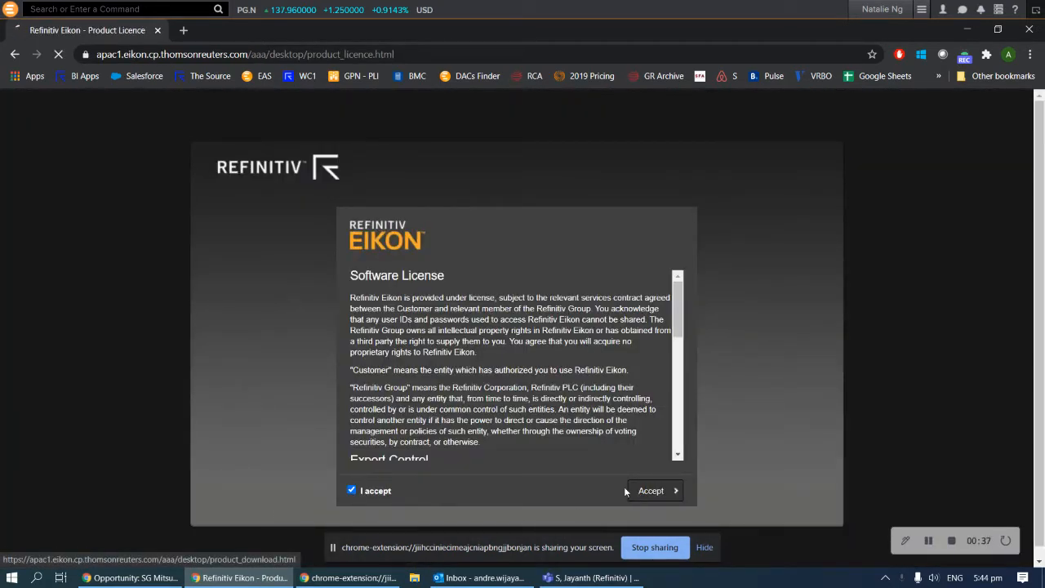
Choose Singapore as the primary location, then return to the software licence page
left_click(481, 305)
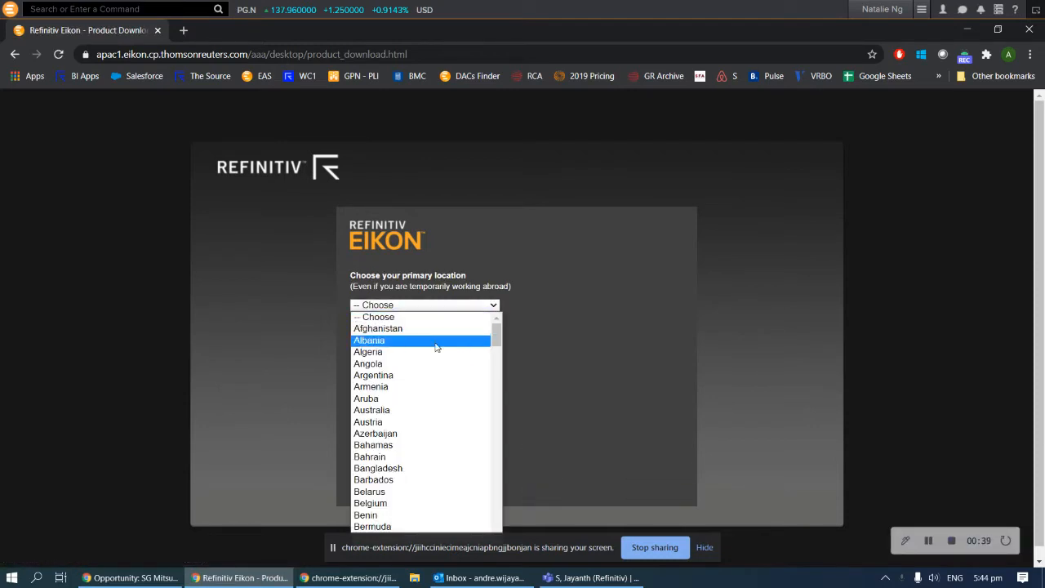
left_click(558, 392)
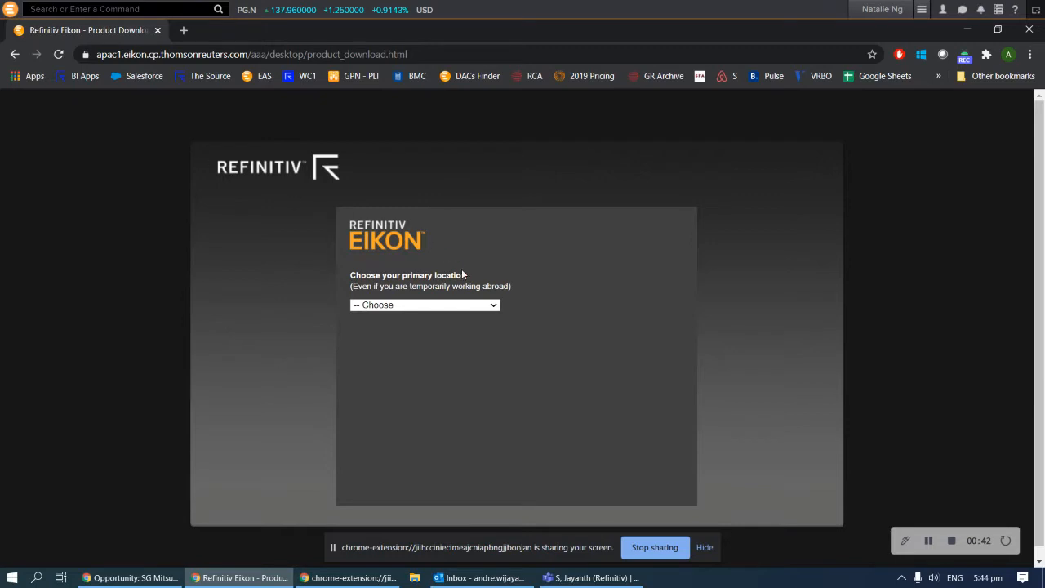
left_click(485, 305)
scroll(416, 432, "down", 4)
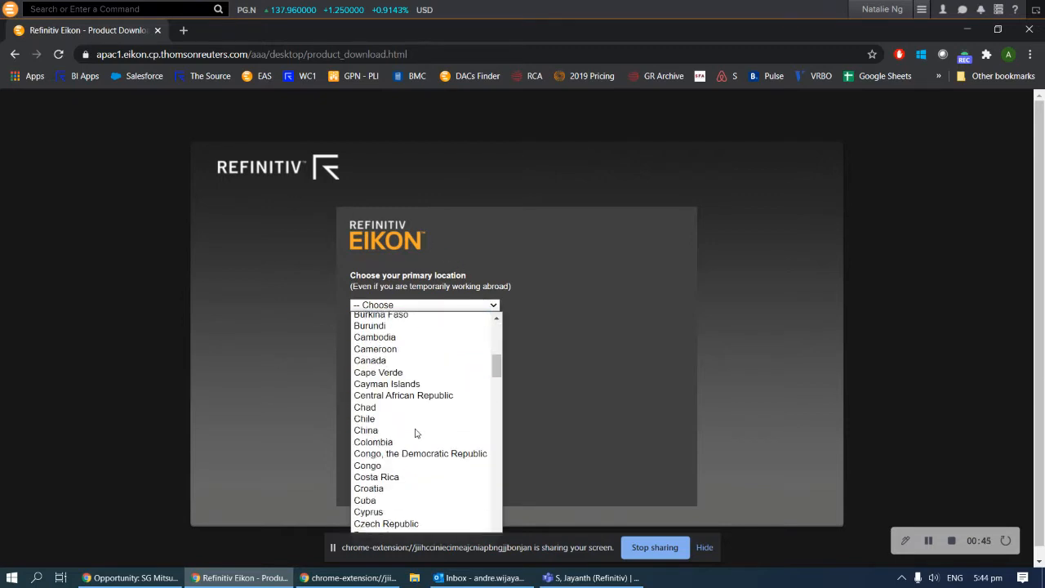
type("sin")
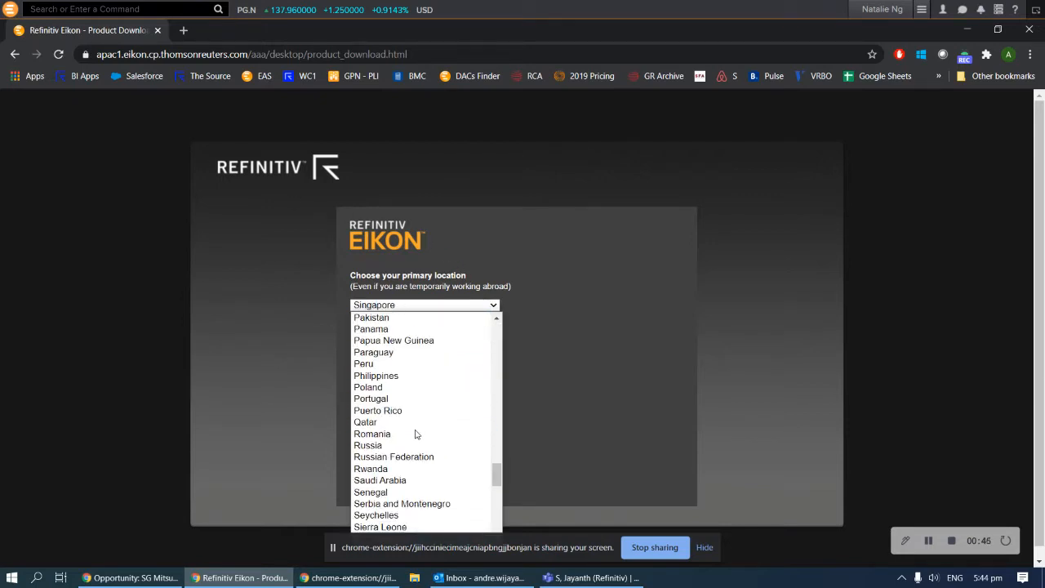
left_click(666, 374)
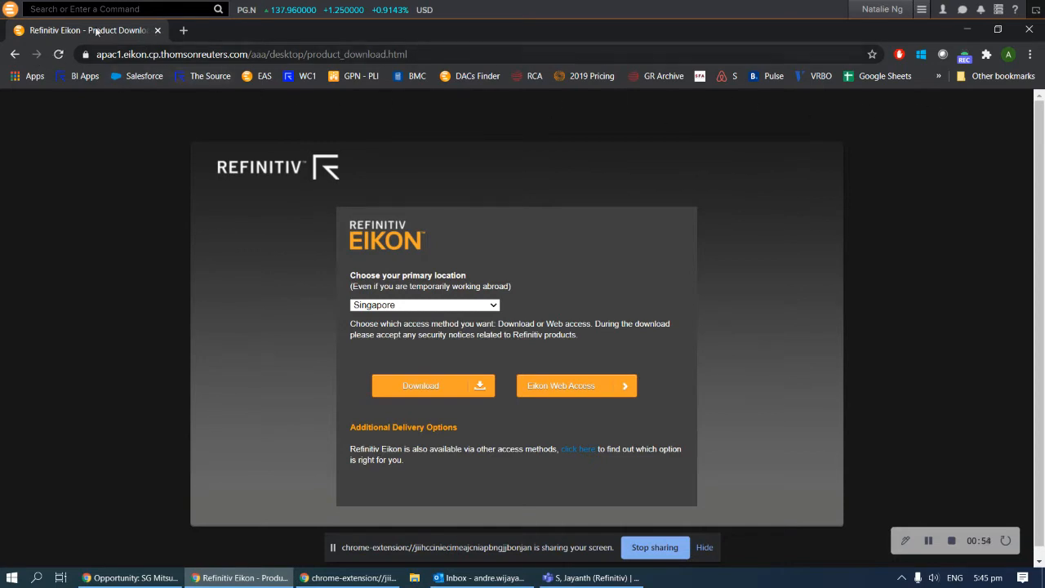
left_click(15, 54)
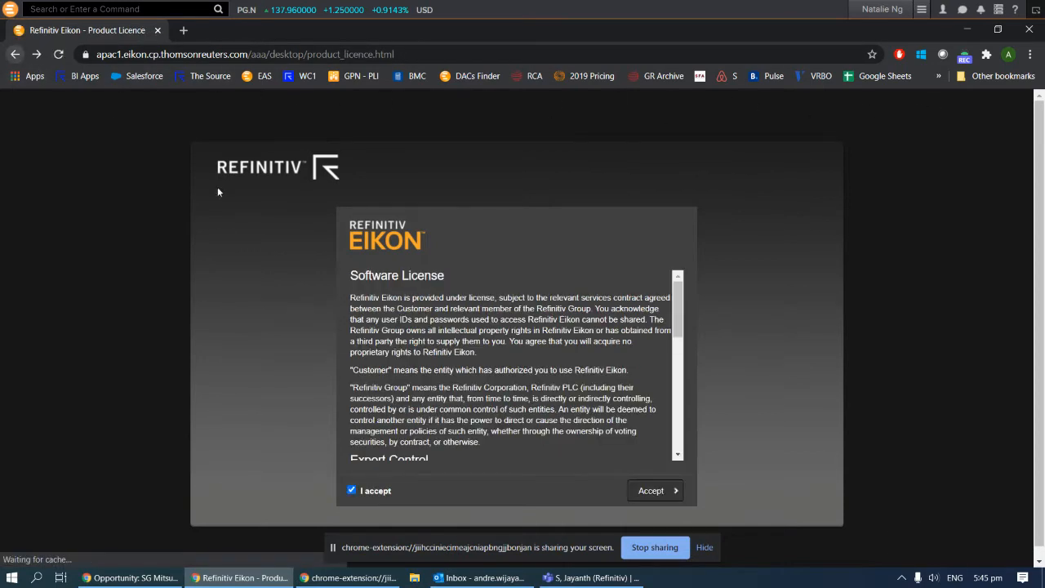
Go back to the Eikon welcome page and close the Chrome window
left_click(15, 55)
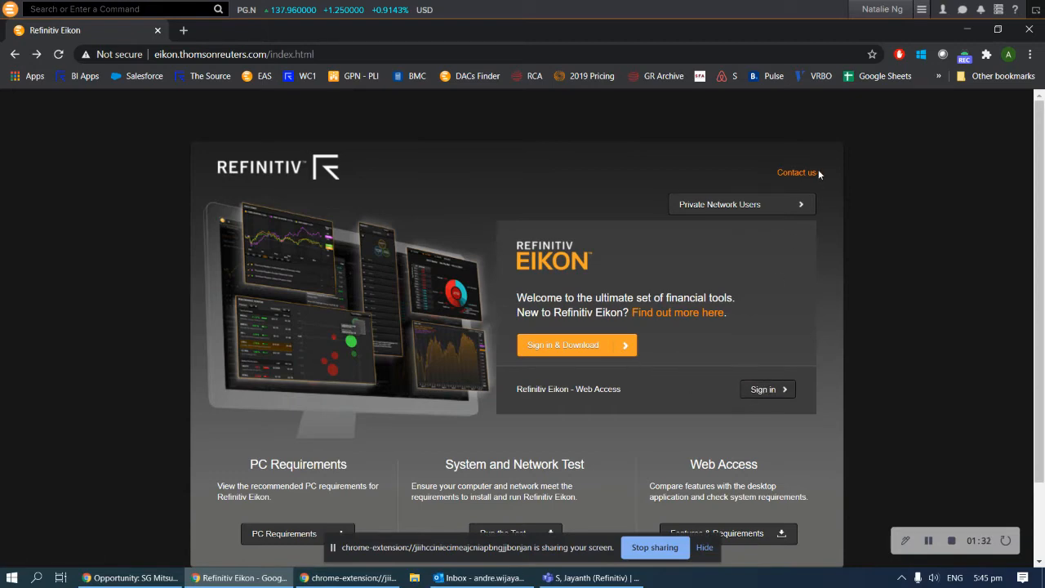
left_click(1042, 36)
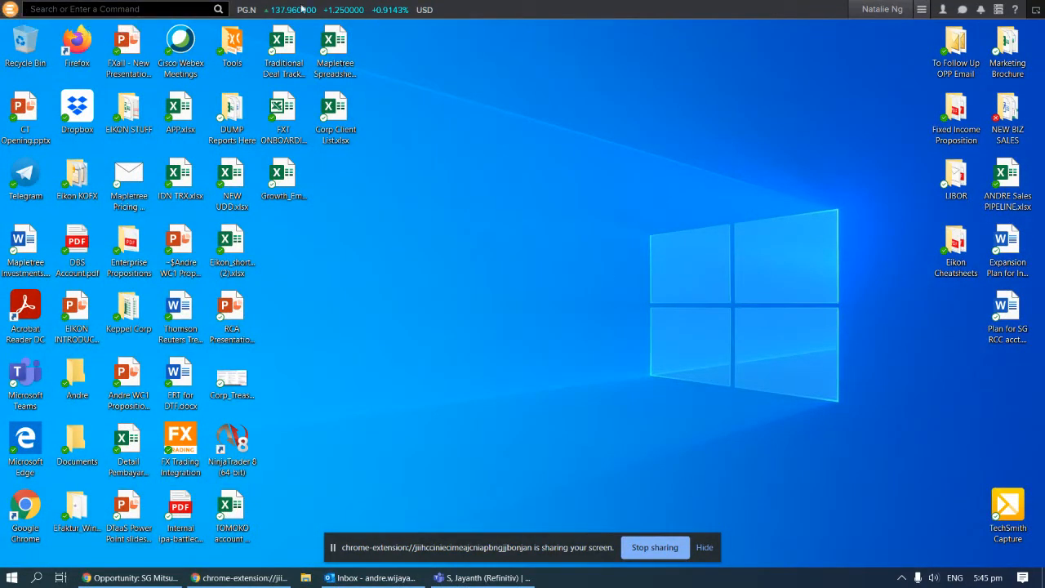
left_click(36, 578)
type("eiko")
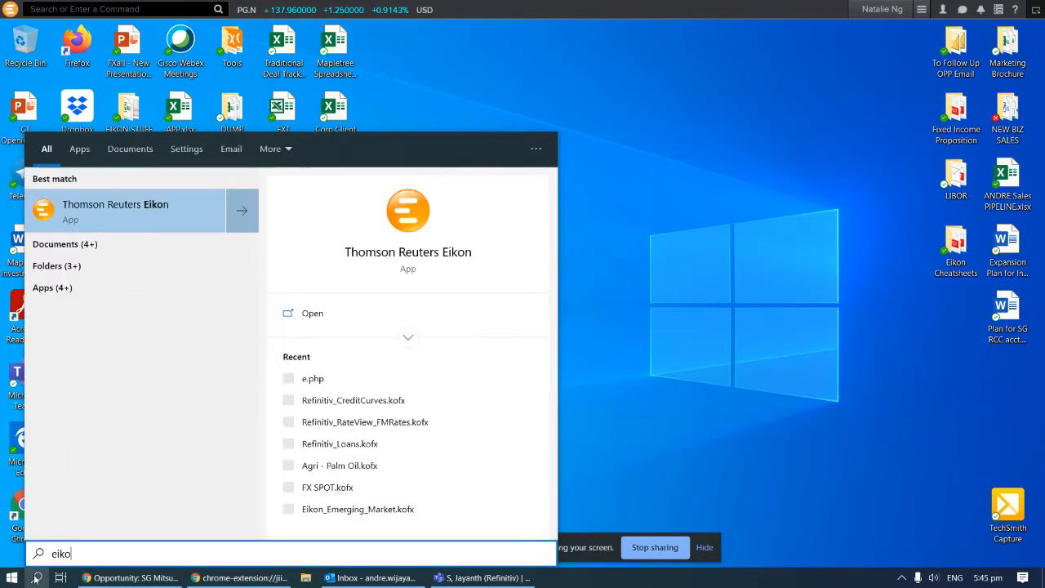
type("n")
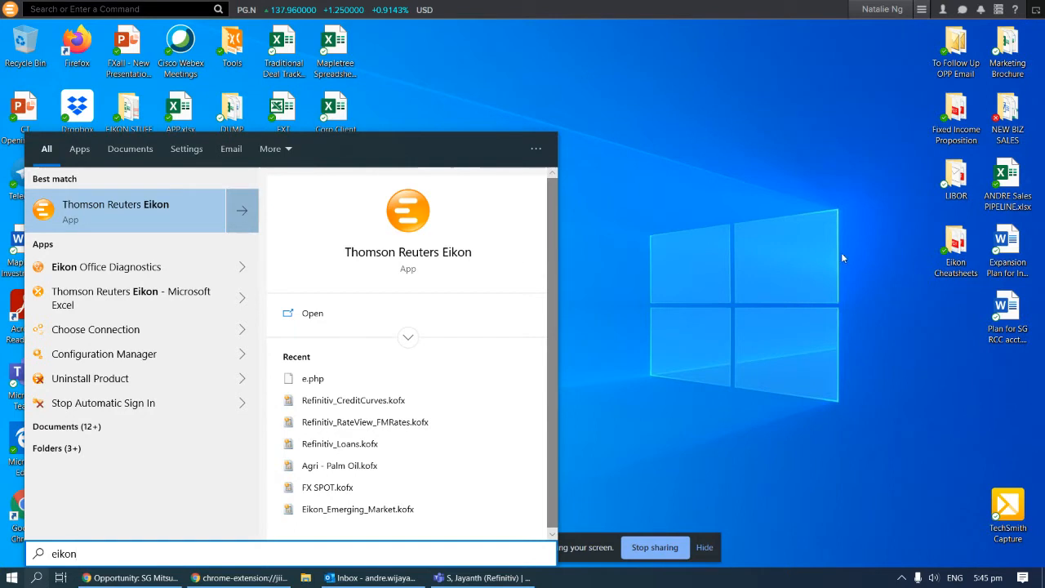
left_click(705, 278)
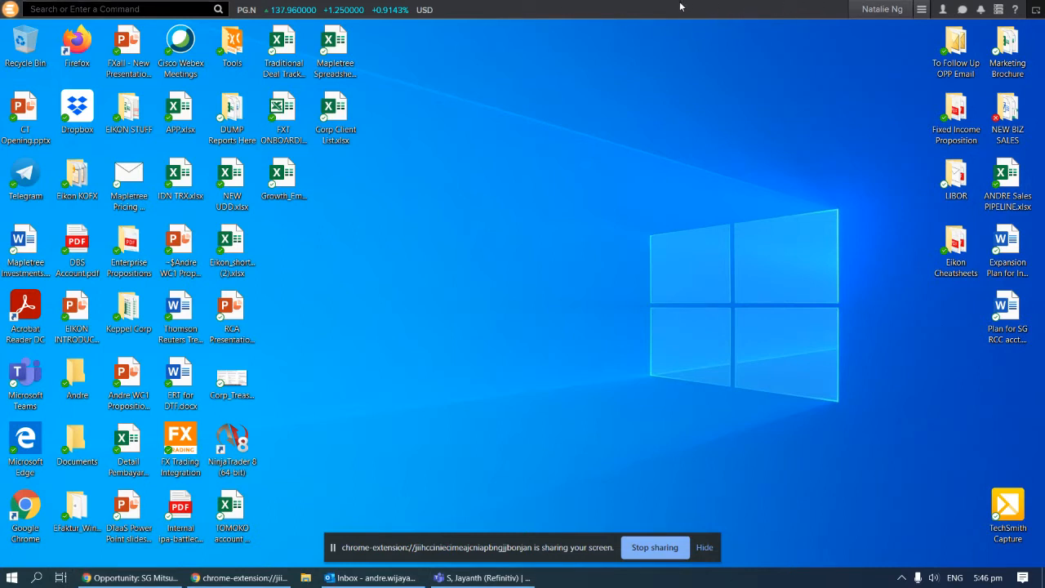
Bring the untitled two-pane New App layout to the front and focus the toolbar search box
left_click(872, 10)
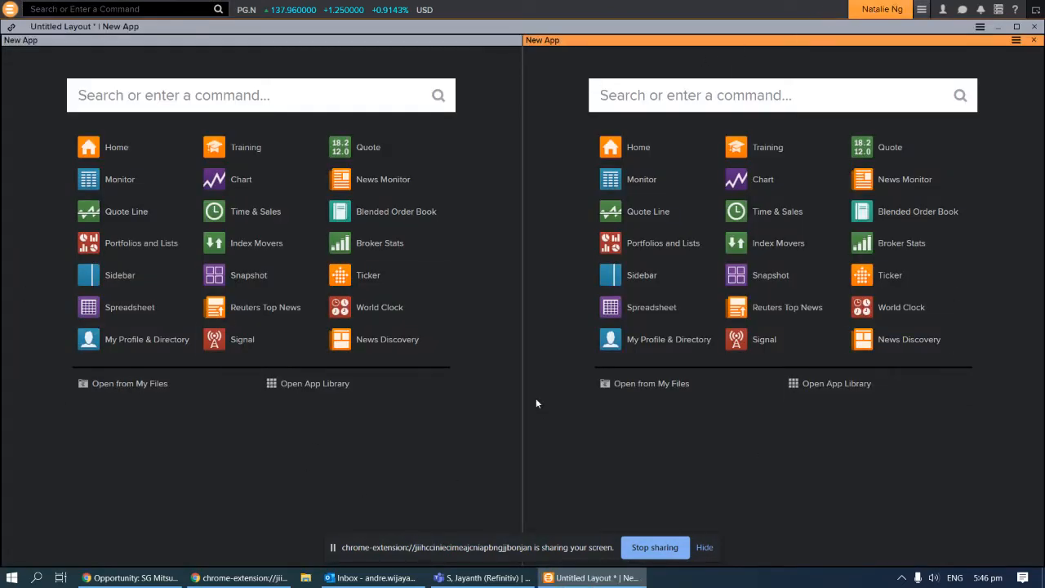
left_click(882, 12)
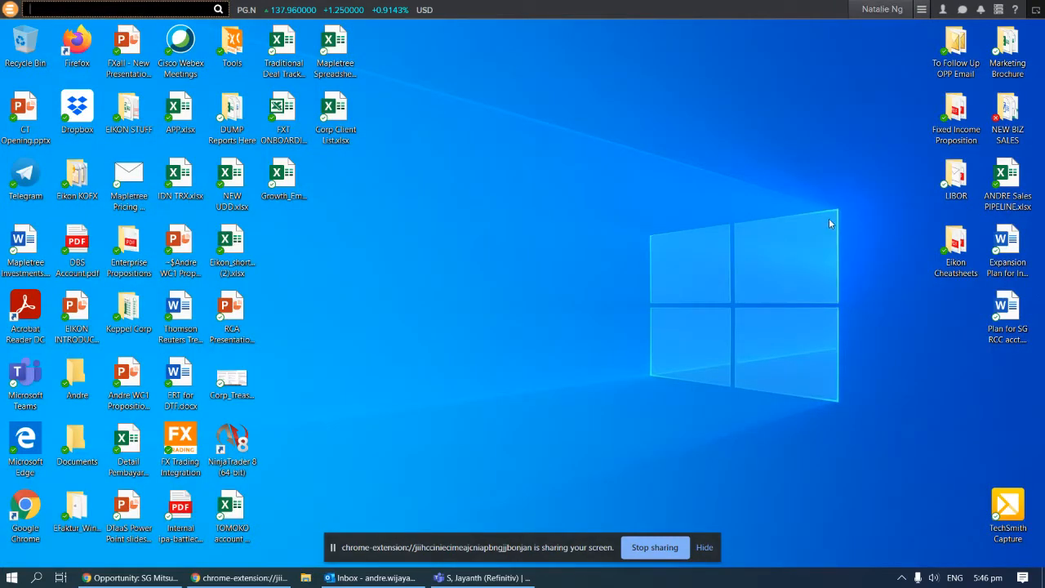
left_click(884, 10)
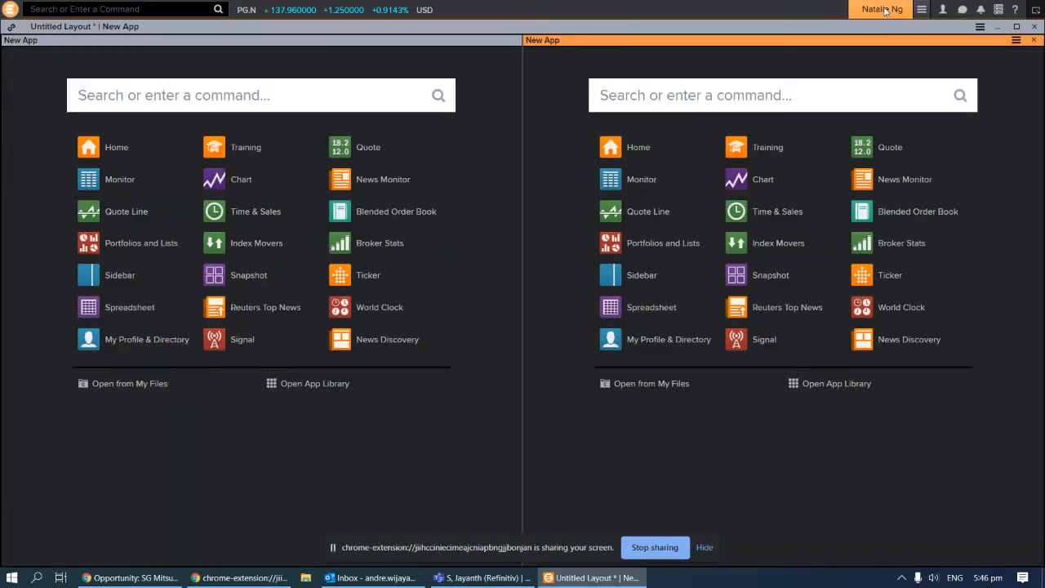
left_click(884, 9)
left_click(884, 10)
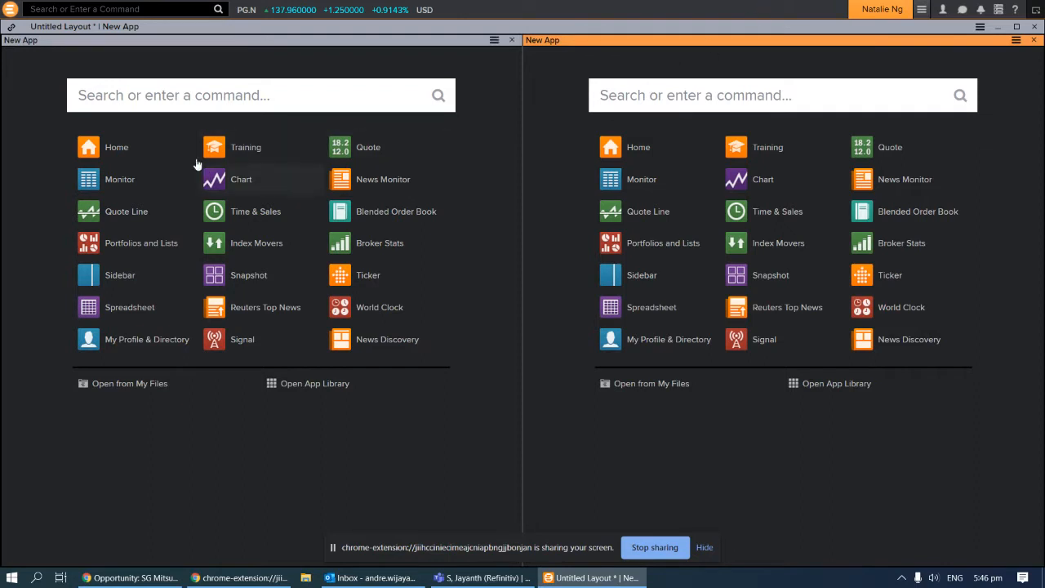
left_click(54, 6)
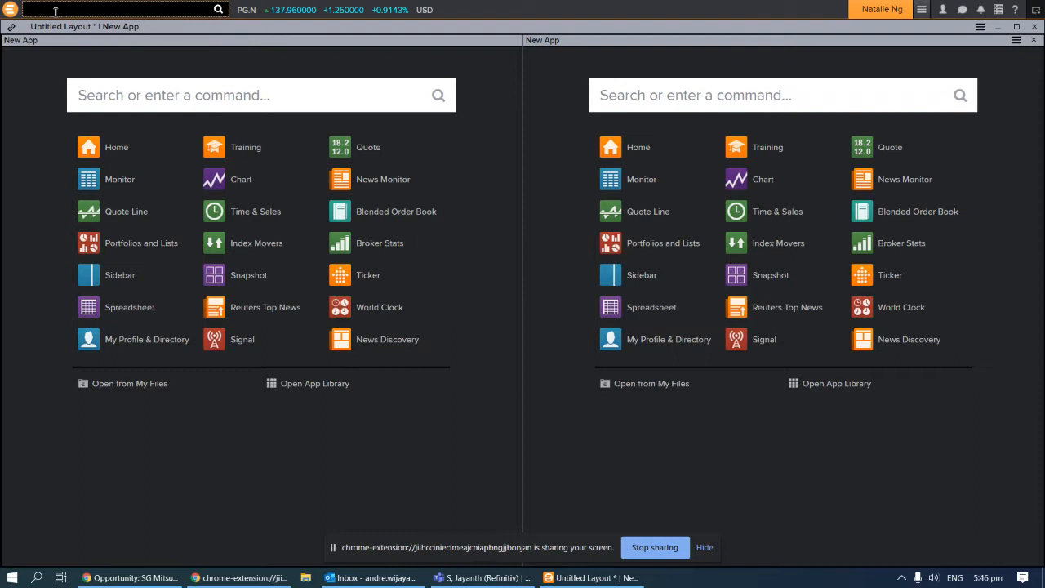
Search for Apple and open the Apple Inc (AAPL.O) summary
type("apple")
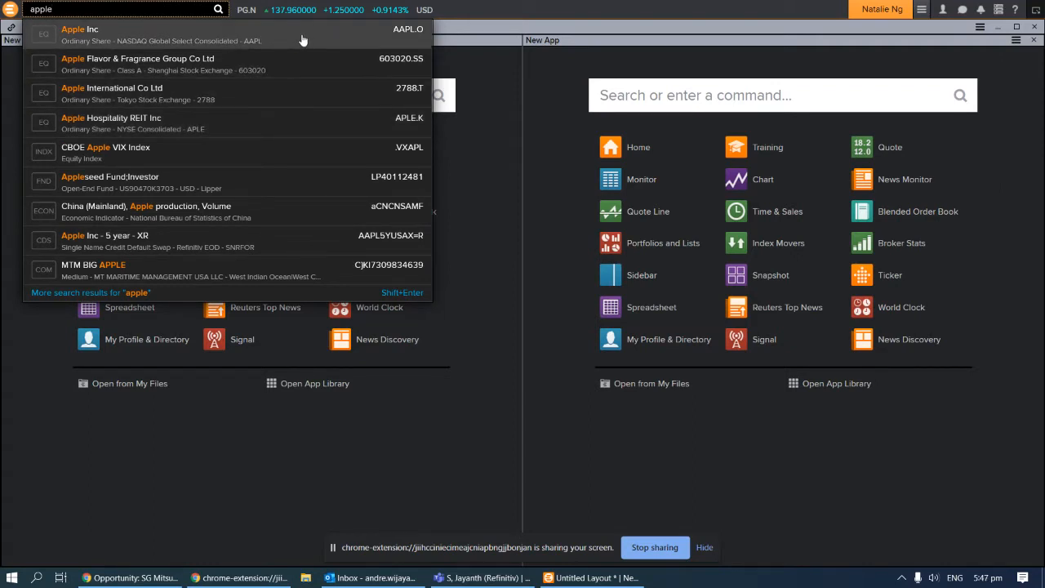
key("Escape")
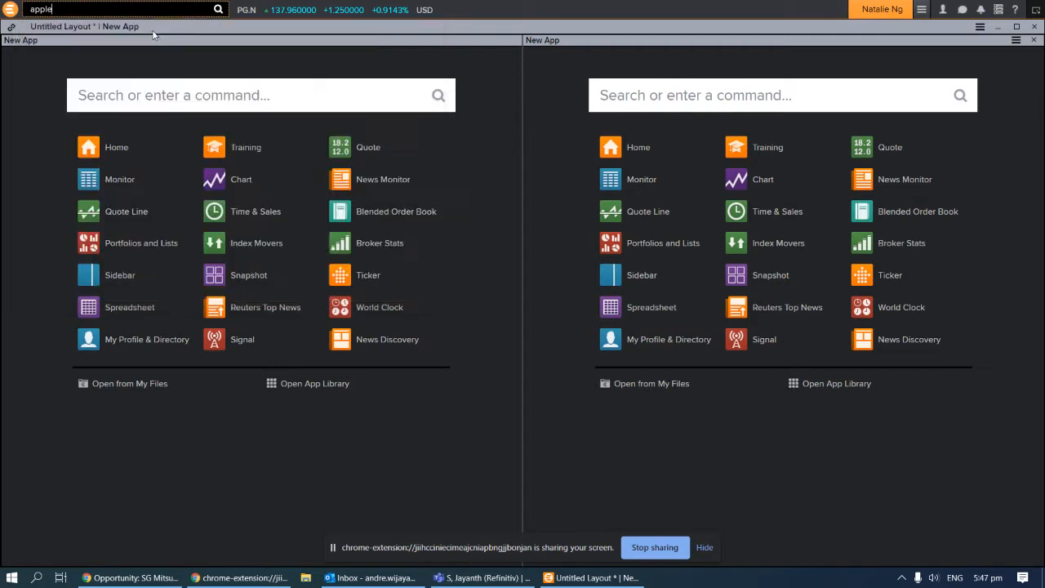
key("Return")
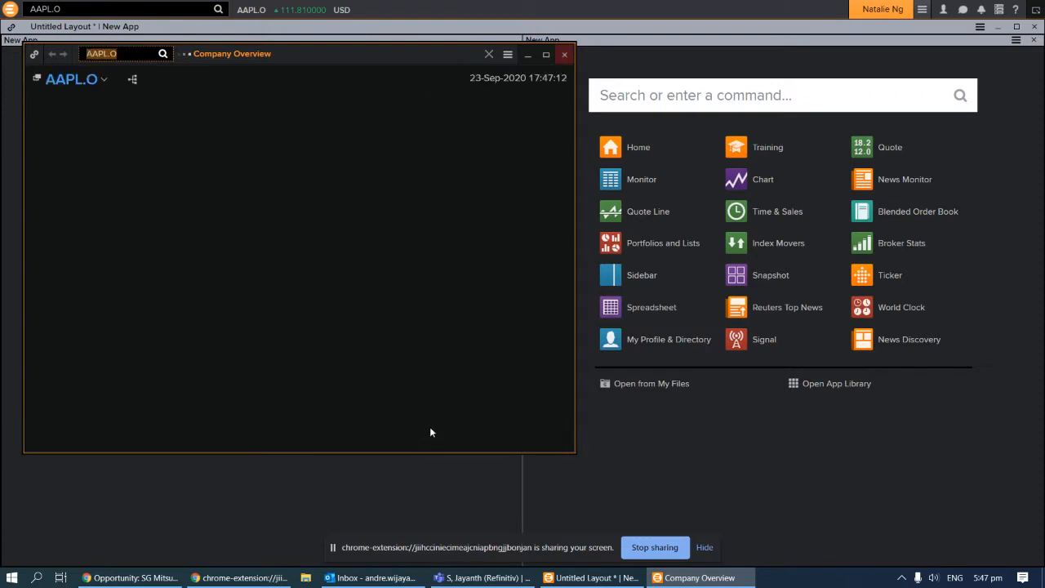
left_click(547, 55)
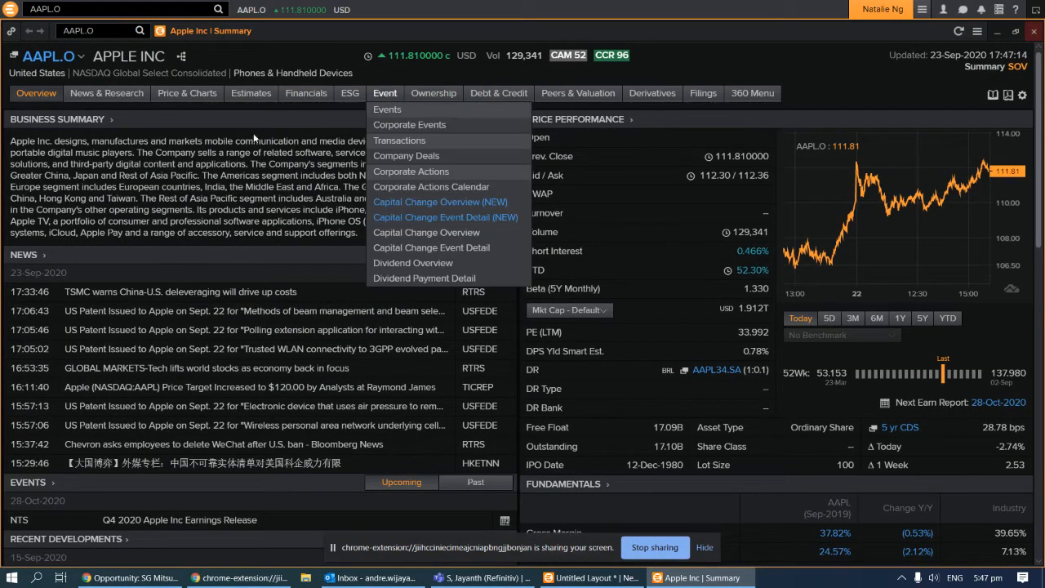
mouse_move(41, 93)
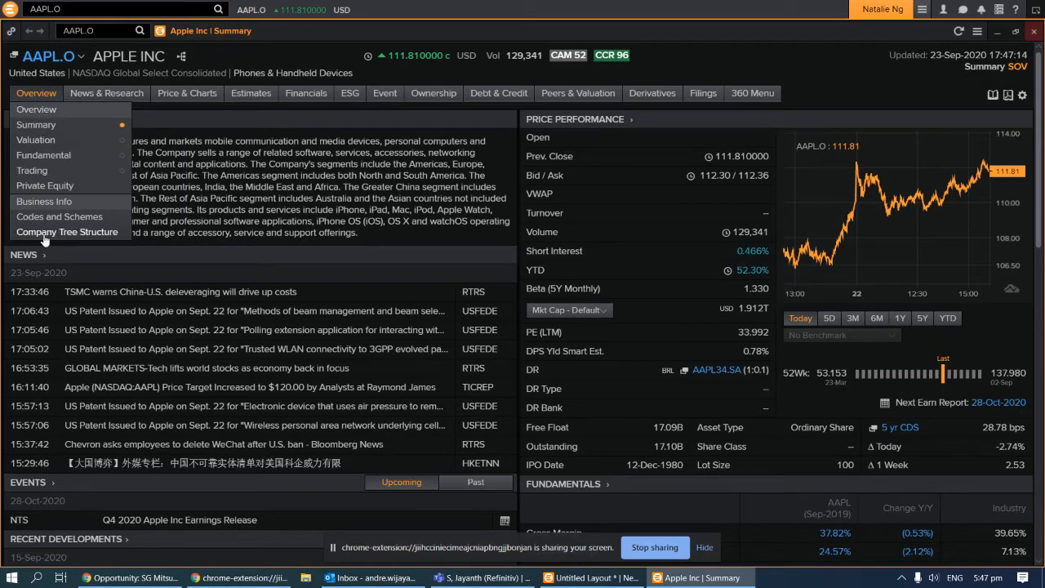
mouse_move(127, 96)
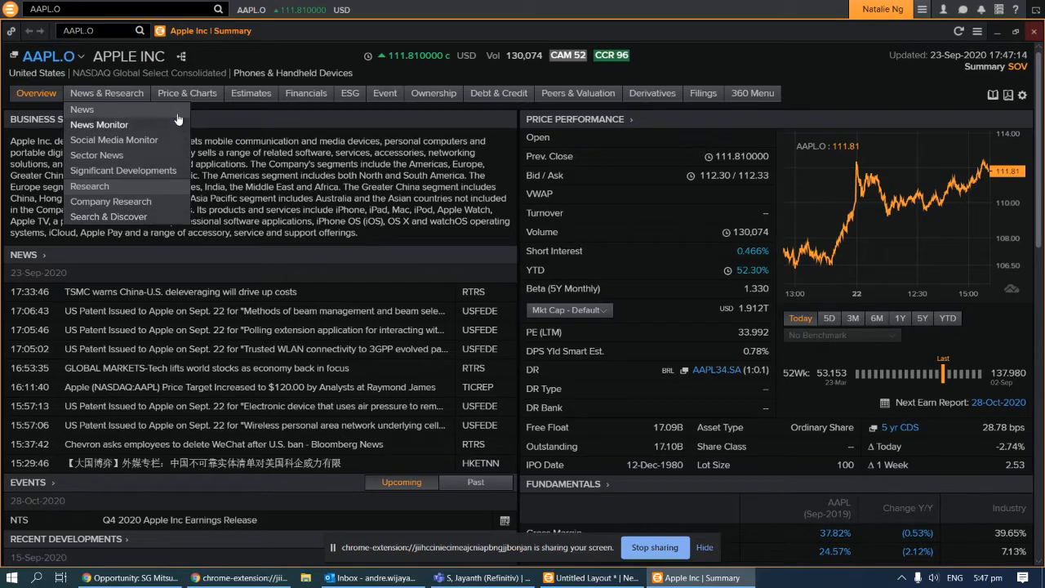
mouse_move(190, 95)
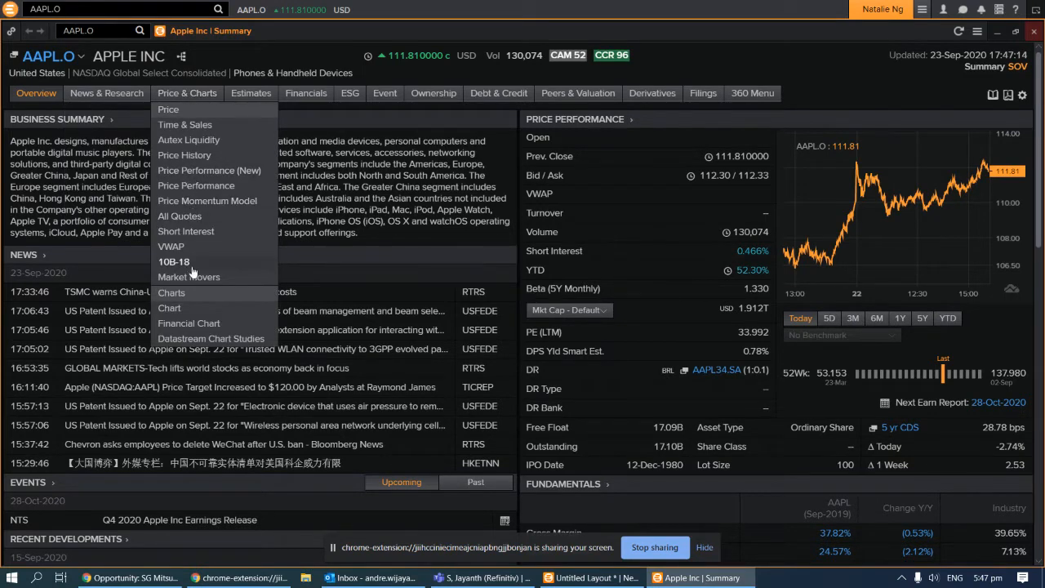
mouse_move(255, 94)
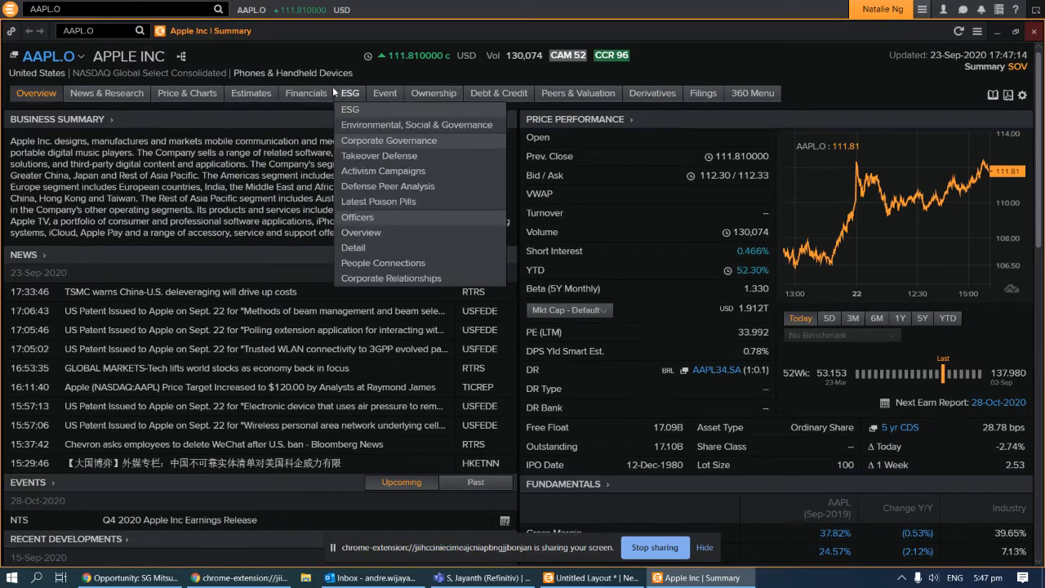
mouse_move(315, 93)
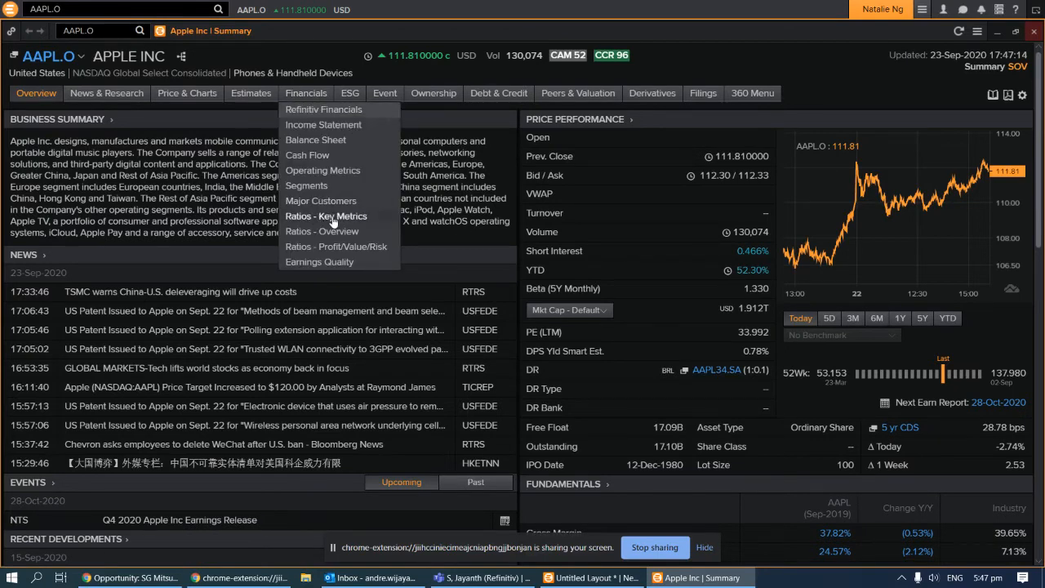
mouse_move(350, 96)
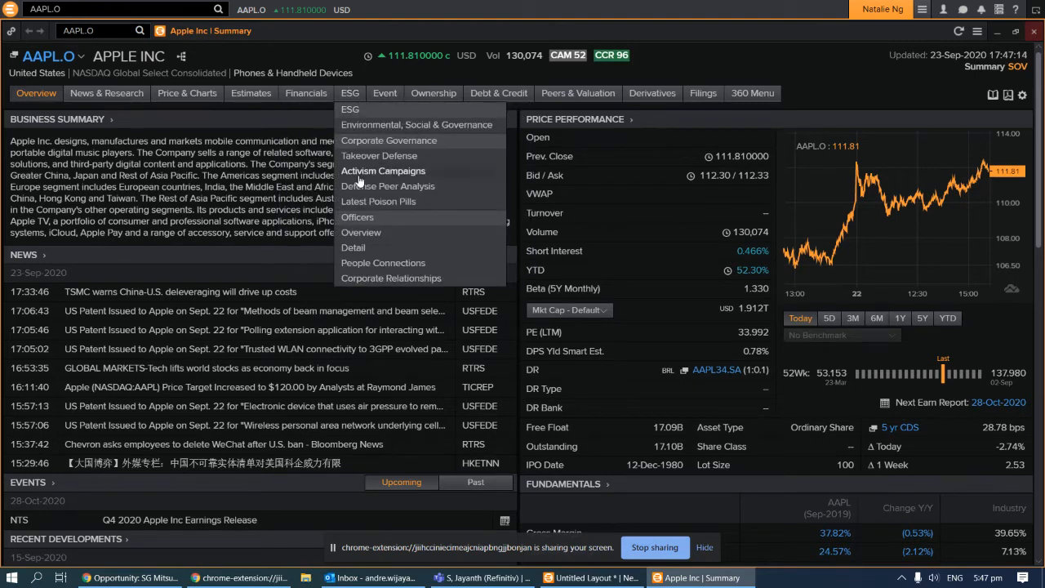
mouse_move(397, 97)
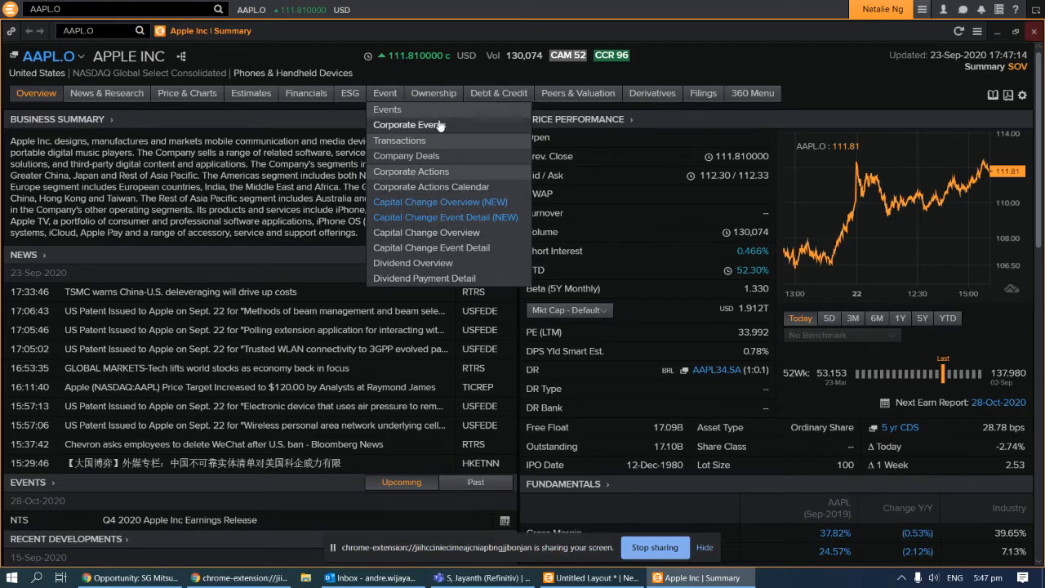
mouse_move(433, 98)
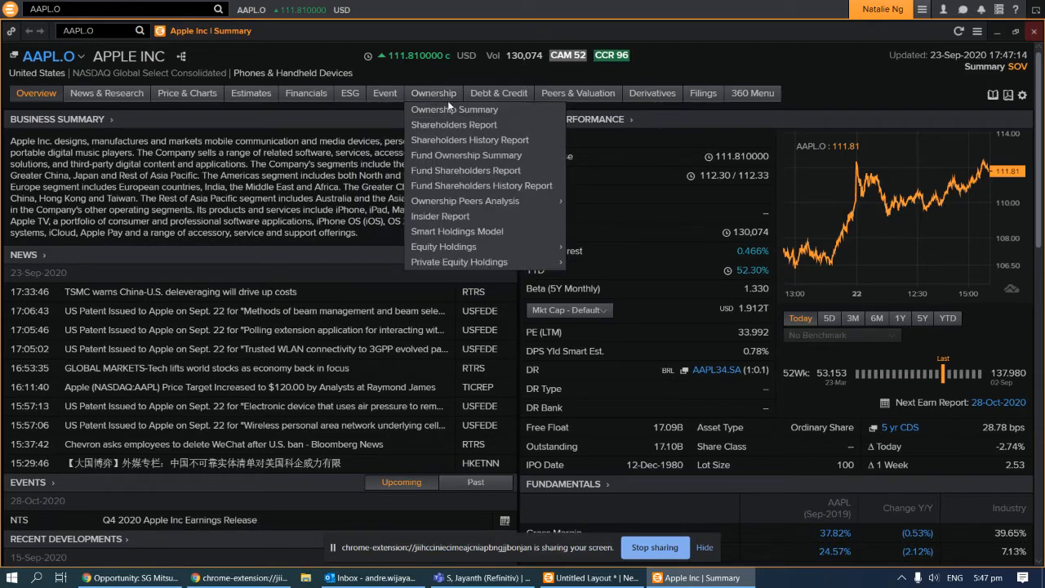
mouse_move(489, 249)
mouse_move(510, 95)
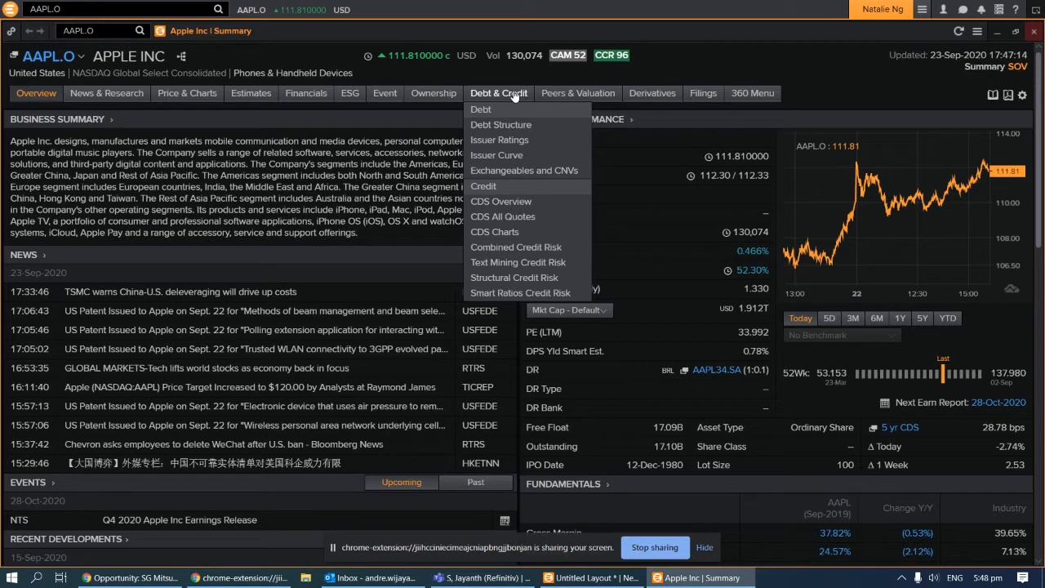
mouse_move(579, 97)
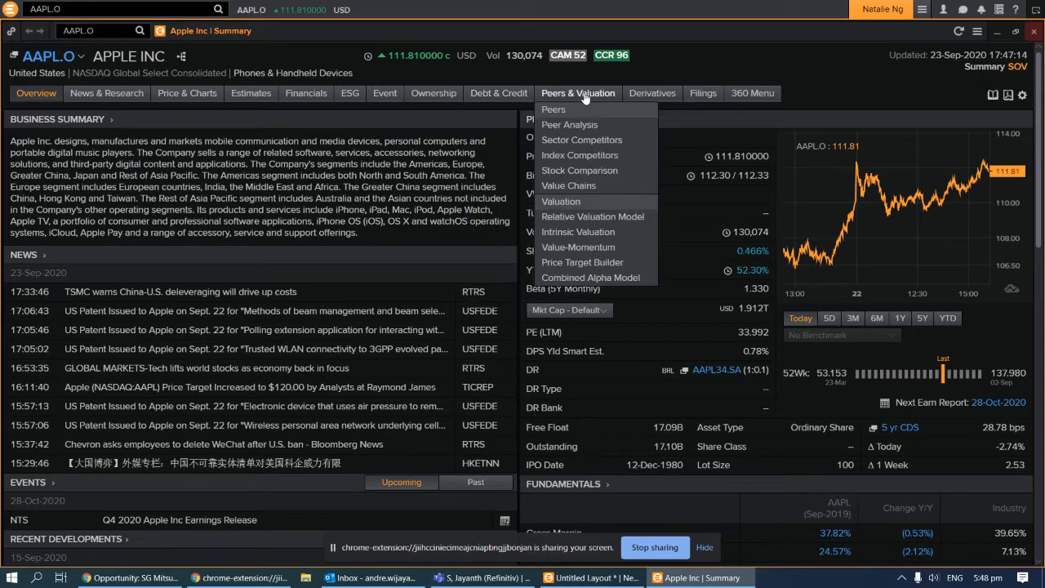
mouse_move(702, 97)
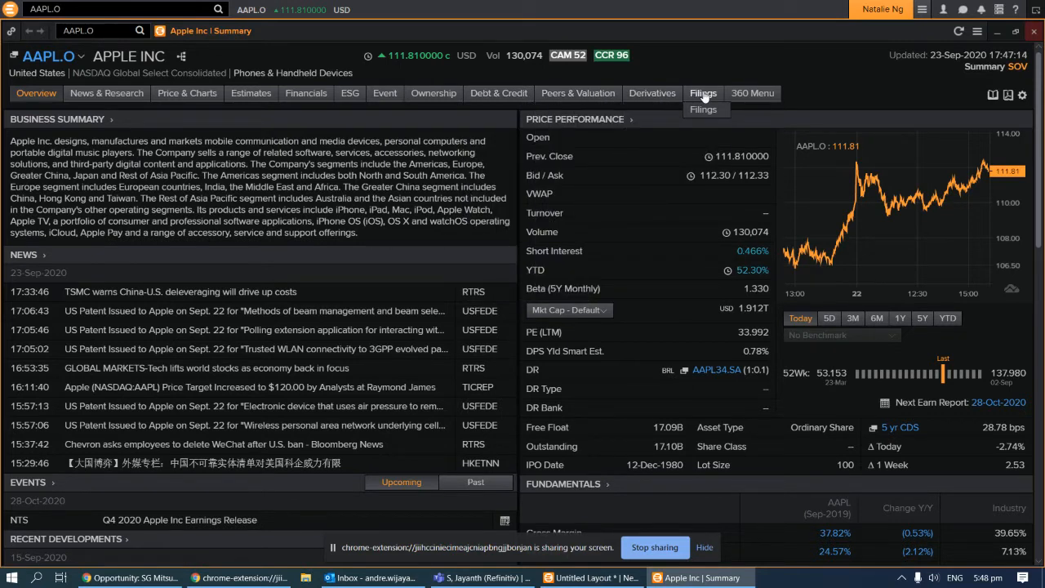
Check Apple's 360 menu, return to the Summary page and show the Overview view options
left_click(753, 93)
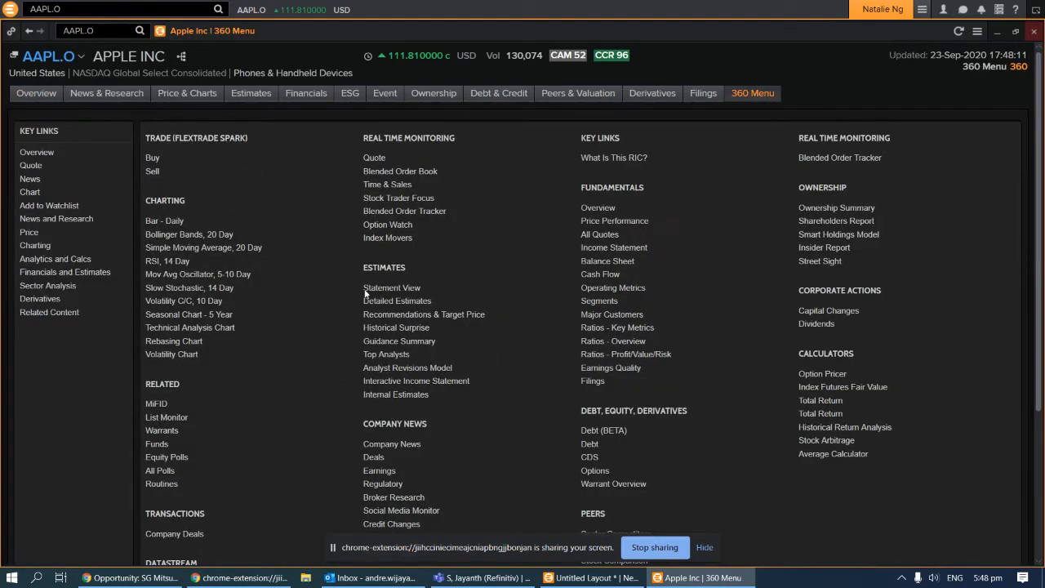
left_click(33, 94)
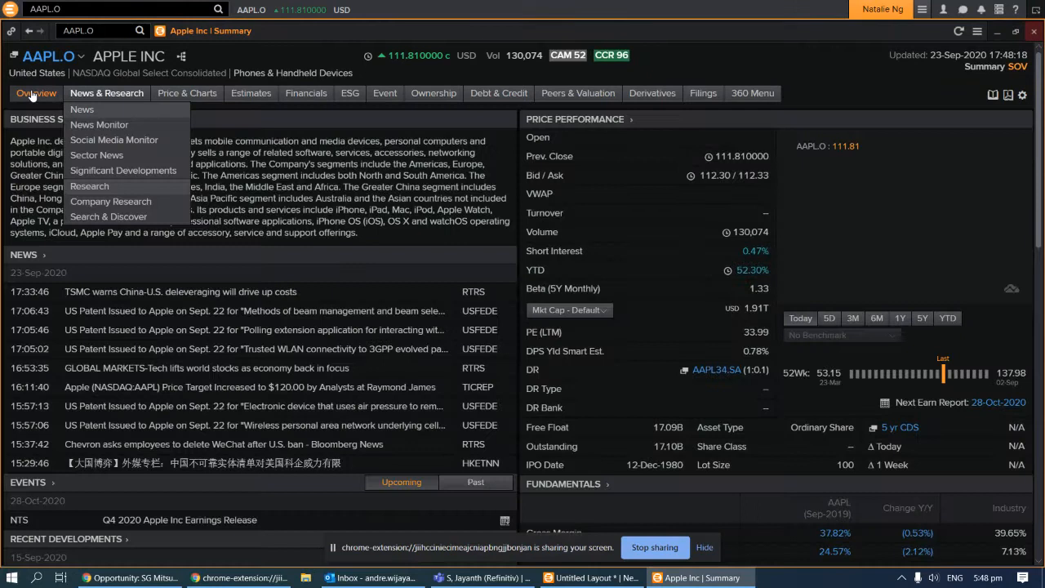
mouse_move(36, 95)
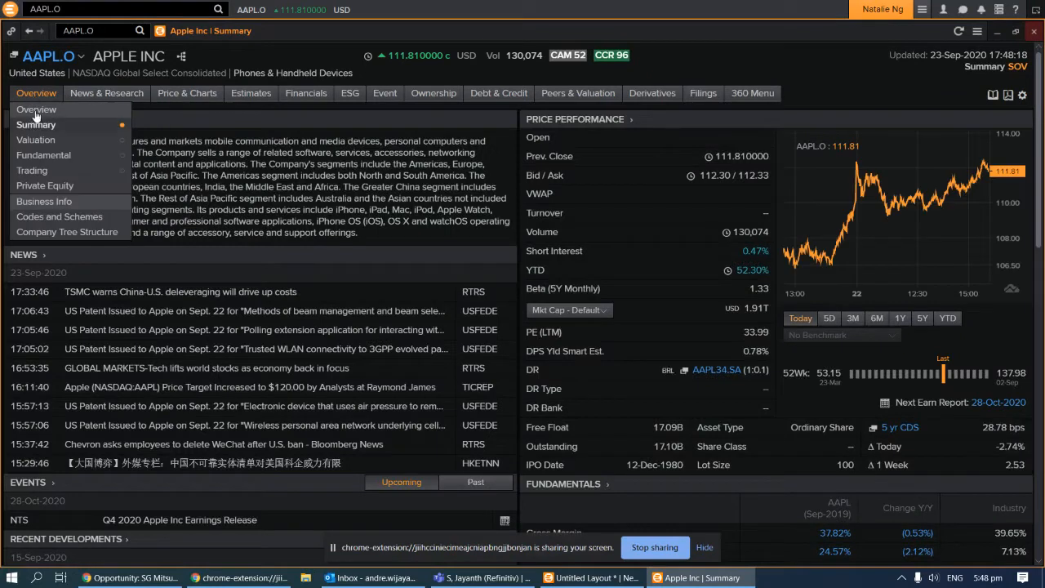
Browse Apple's Fundamental overview, close the Apple panel and show the apps menu
left_click(67, 161)
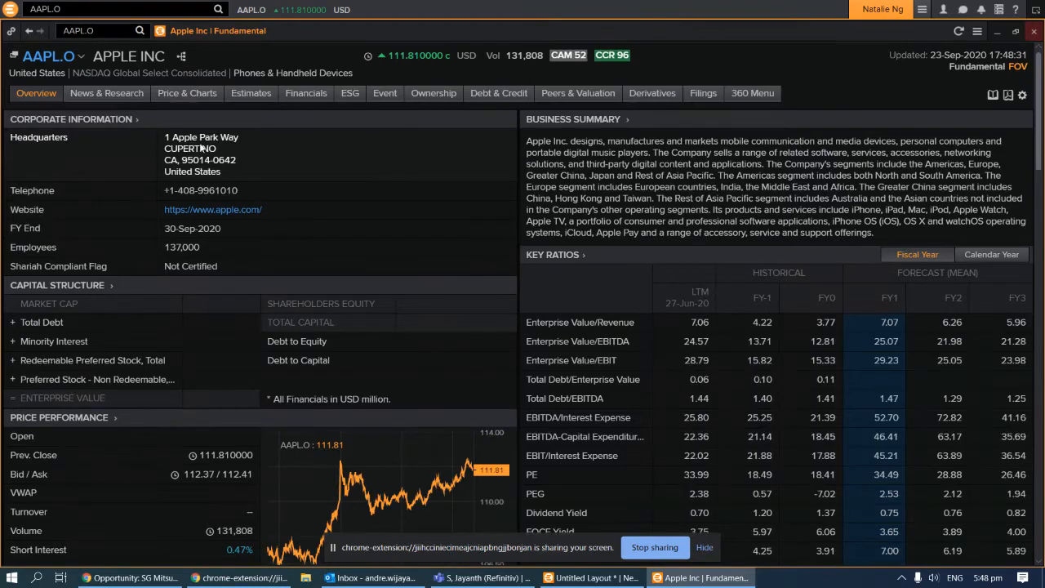
scroll(384, 246, "down", 2)
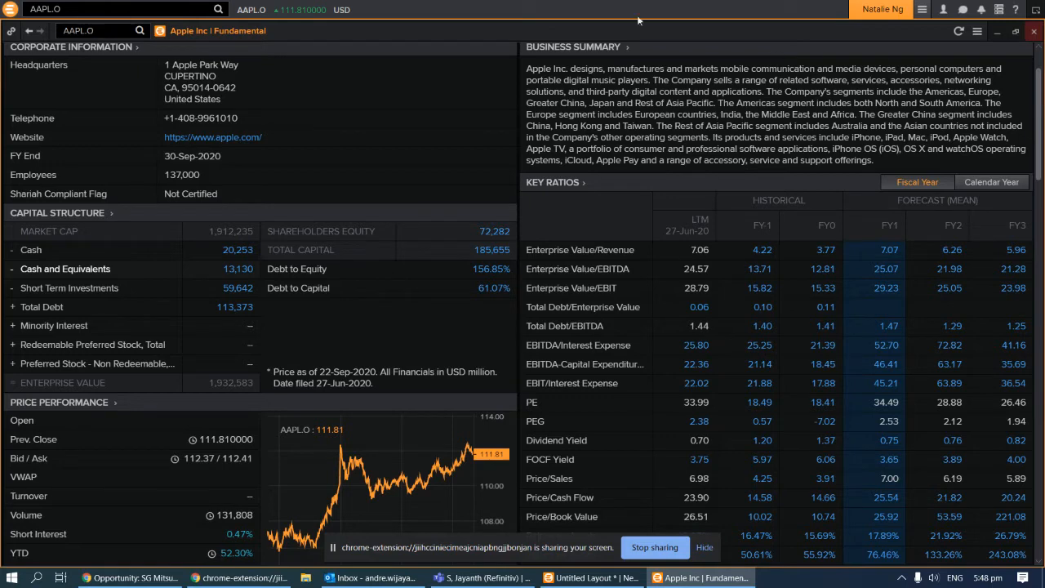
left_click(1035, 32)
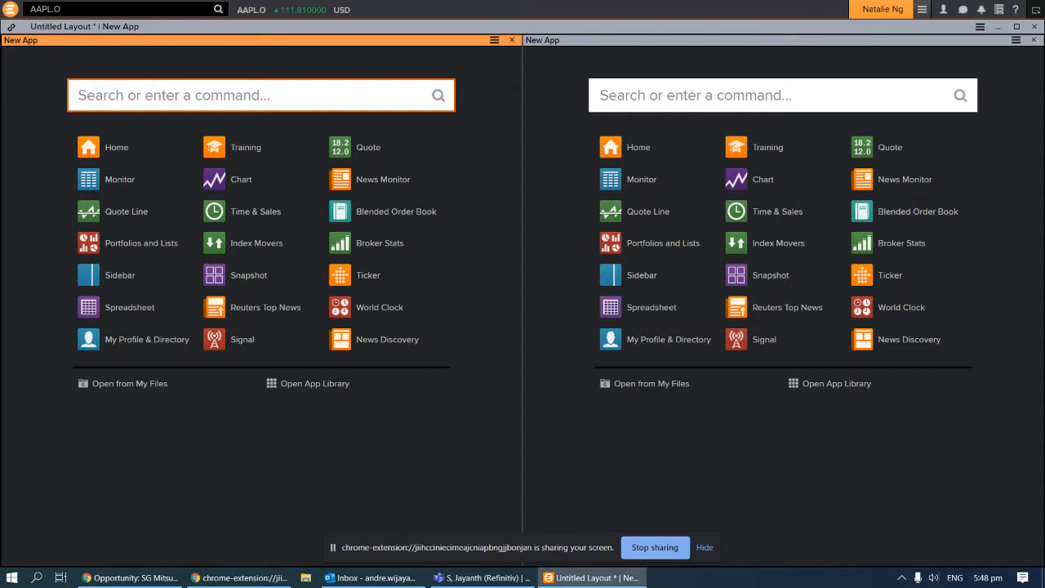
left_click(10, 10)
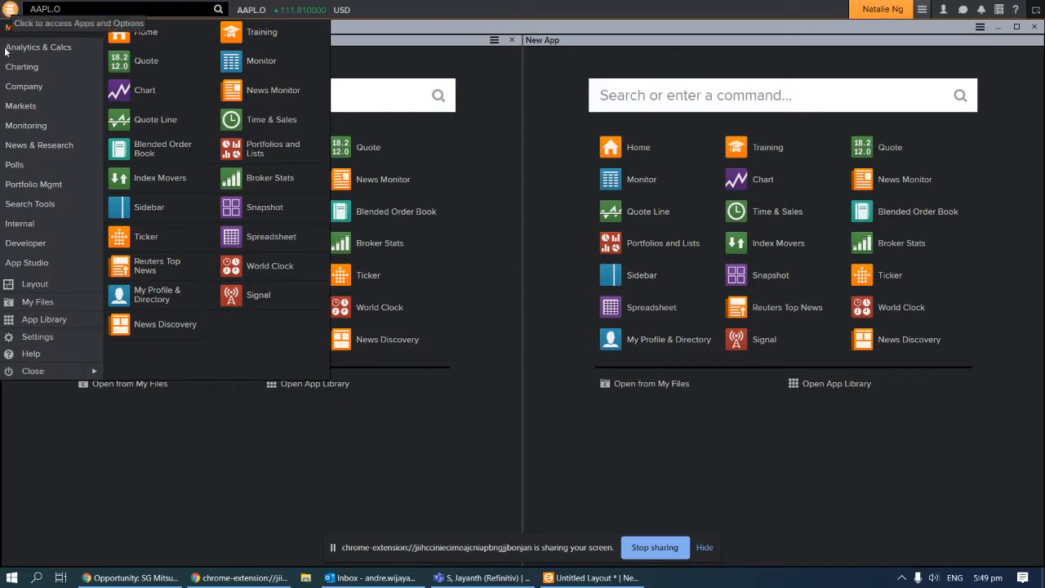
Open the App Library from the bottom of the apps menu
left_click(34, 324)
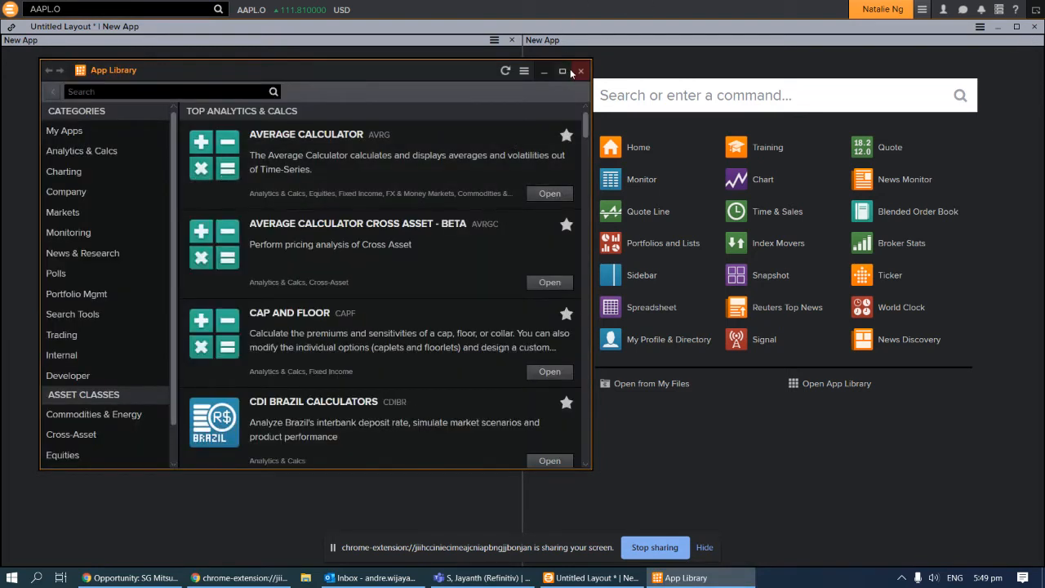
Maximize the App Library and filter it to the 208 Equities apps
left_click(561, 73)
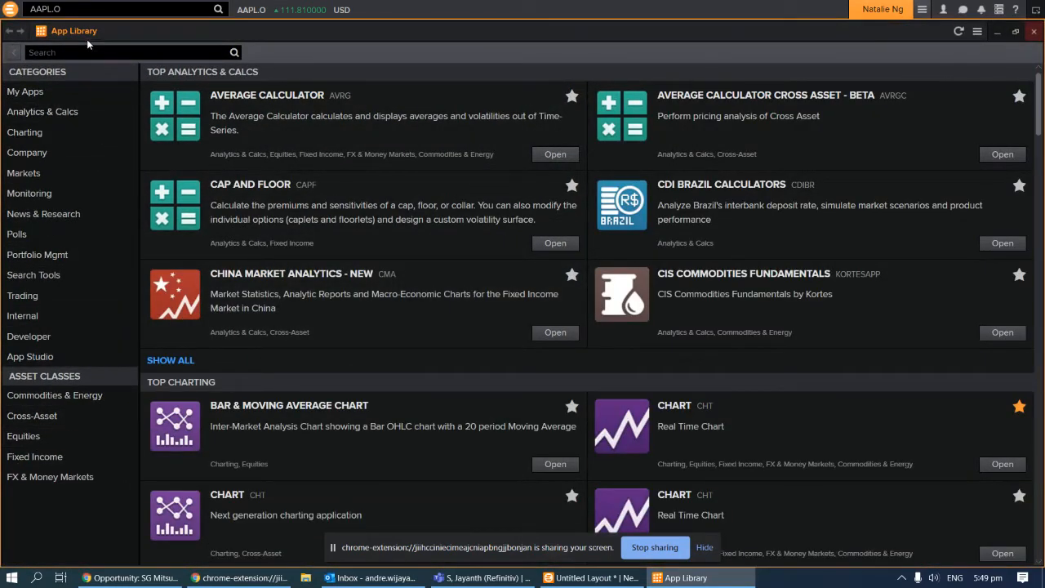
left_click(35, 440)
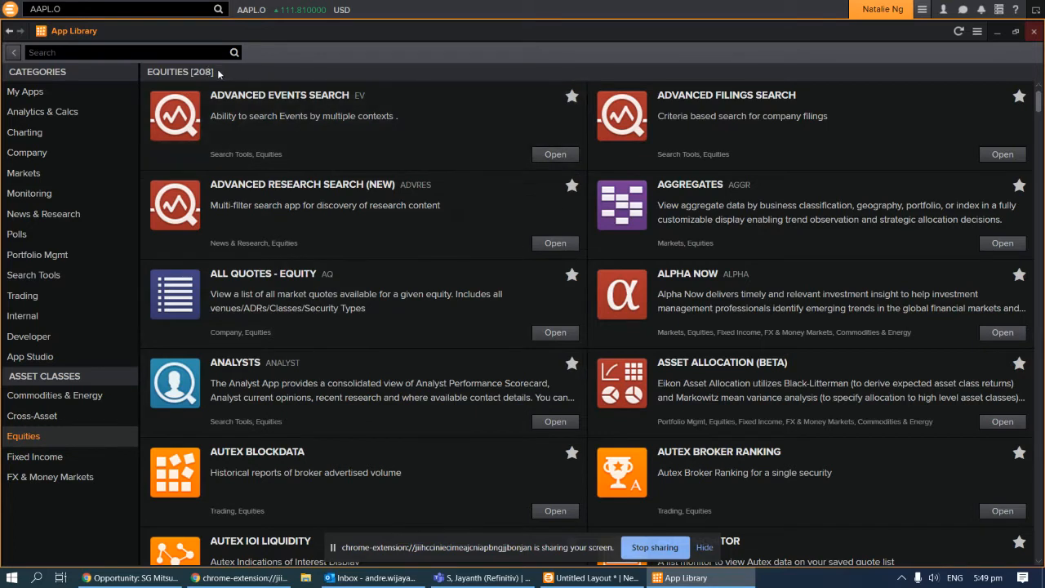
left_click_drag(218, 72, 144, 71)
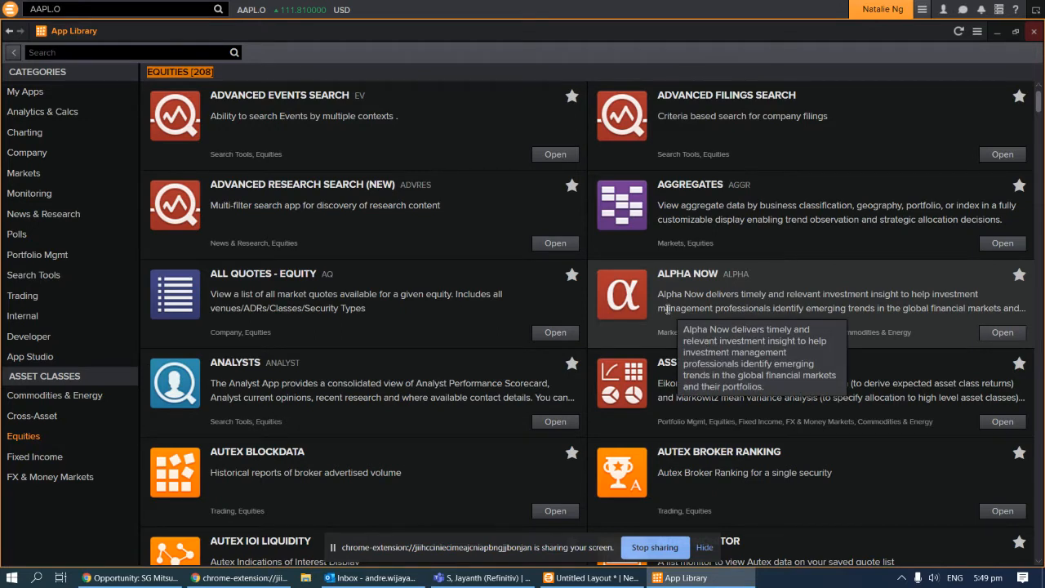
scroll(668, 309, "down", 3)
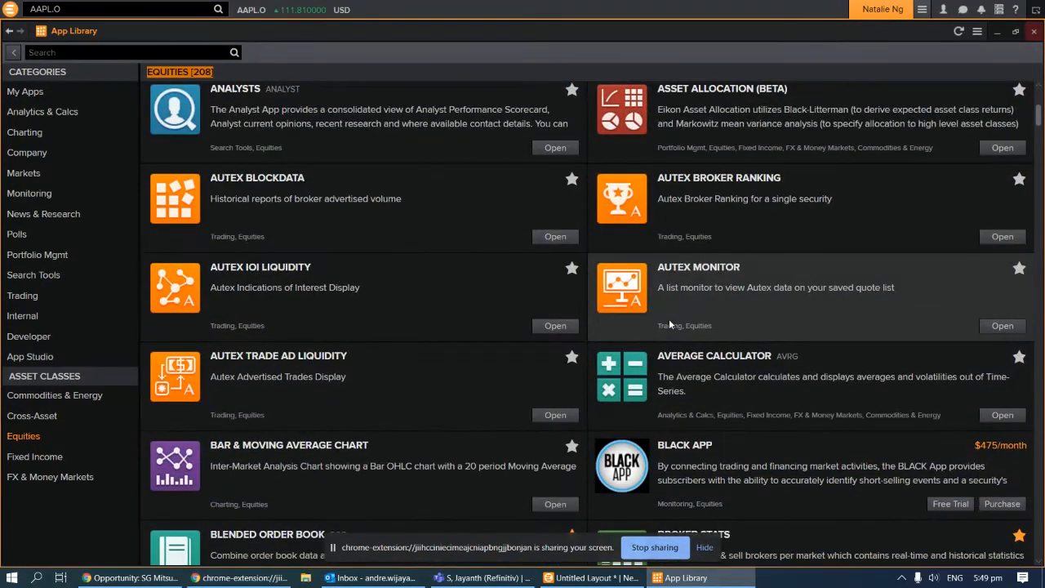
scroll(669, 324, "down", 3)
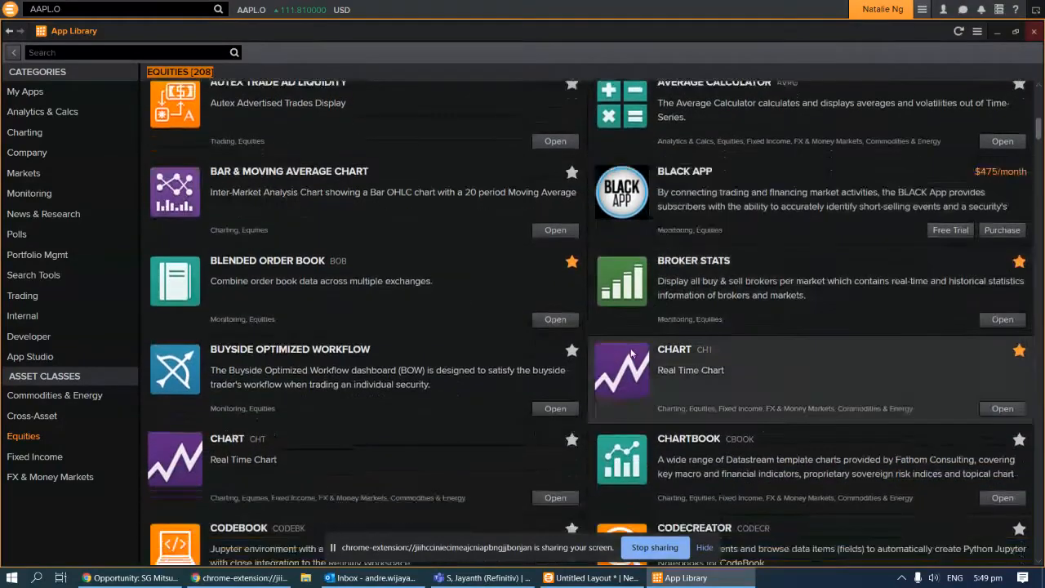
scroll(631, 353, "up", 6)
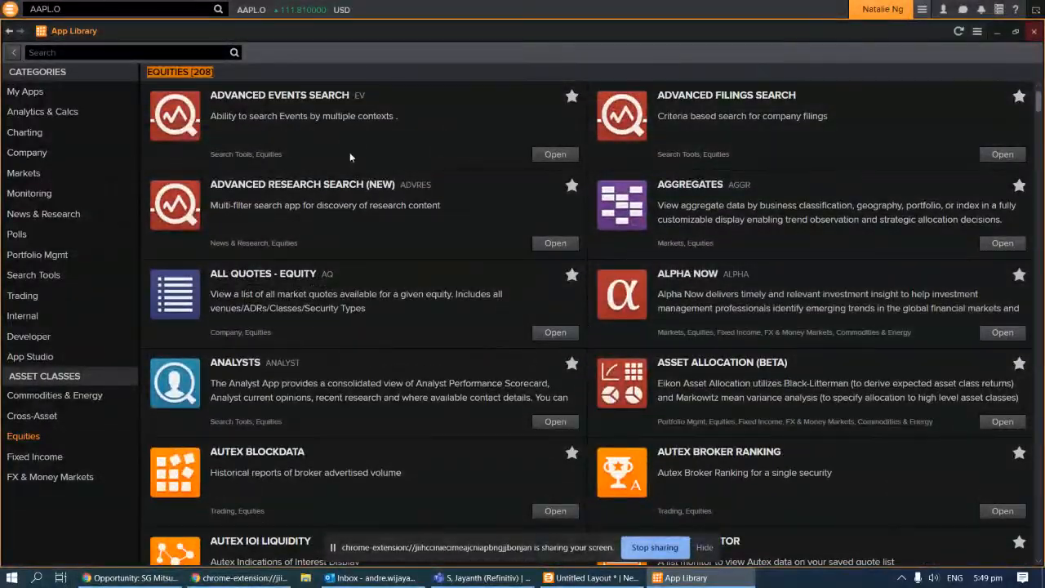
left_click(315, 76)
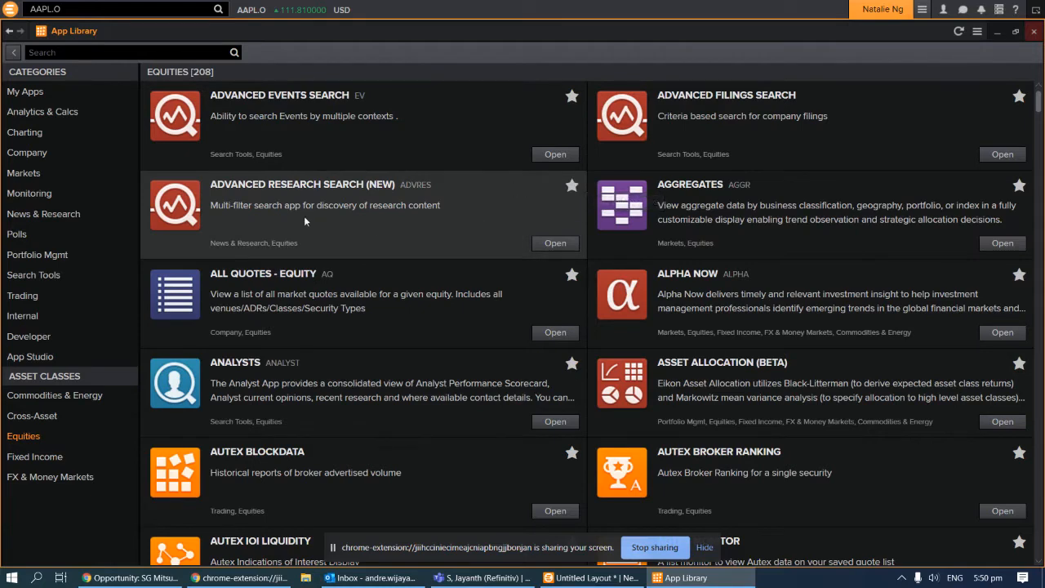
Star Advanced Research Search (NEW), All Quotes - Equity and Analysts, then check My Apps
left_click(573, 188)
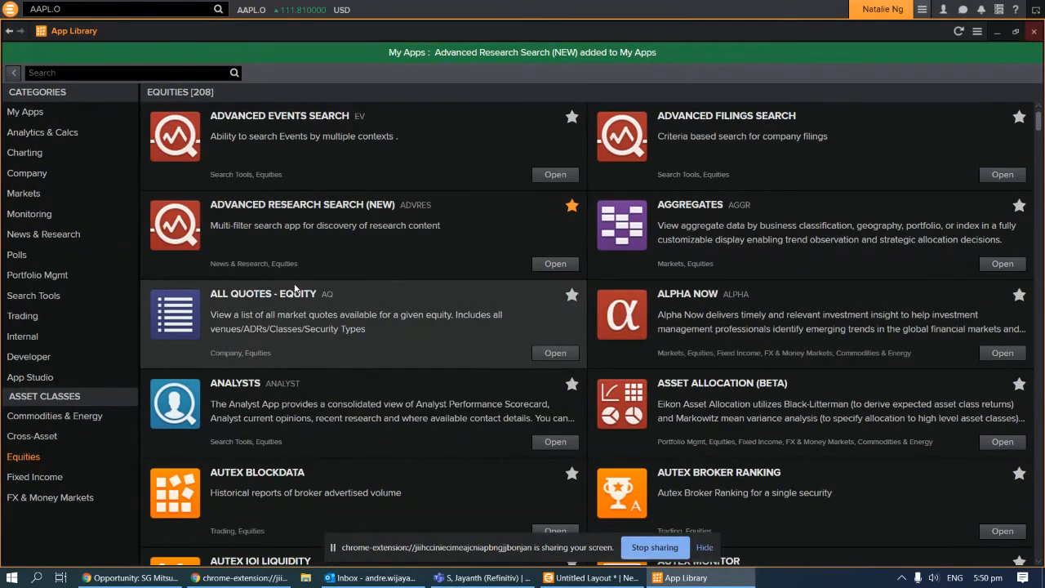
scroll(369, 324, "down", 1)
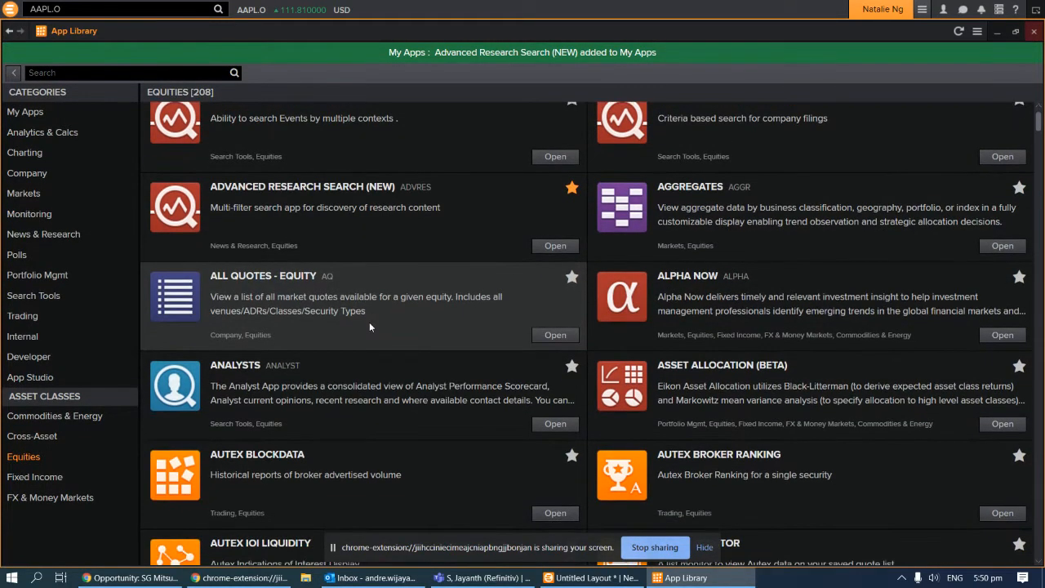
scroll(370, 325, "down", 1)
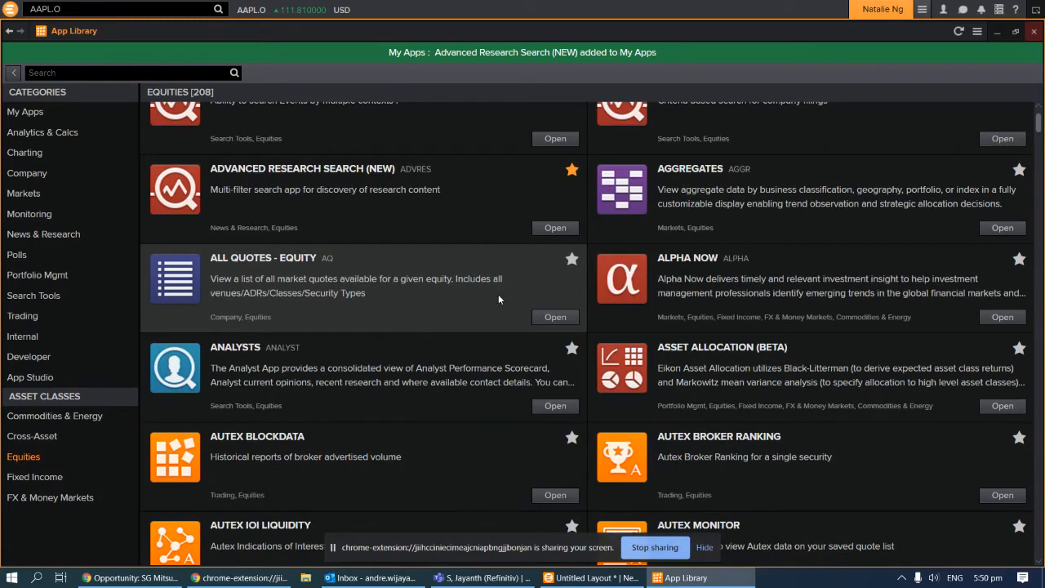
left_click(572, 260)
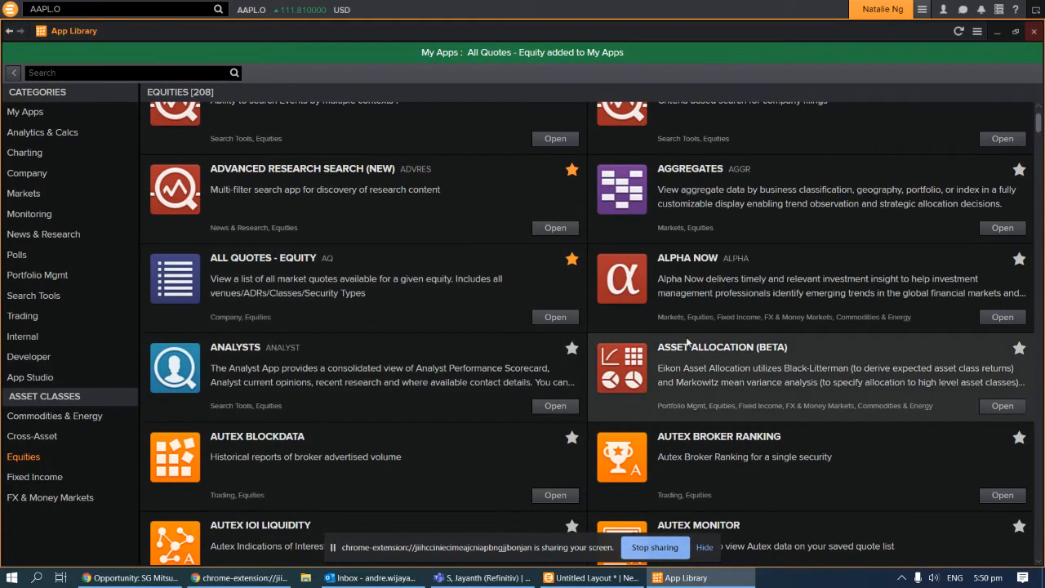
scroll(506, 294, "down", 2)
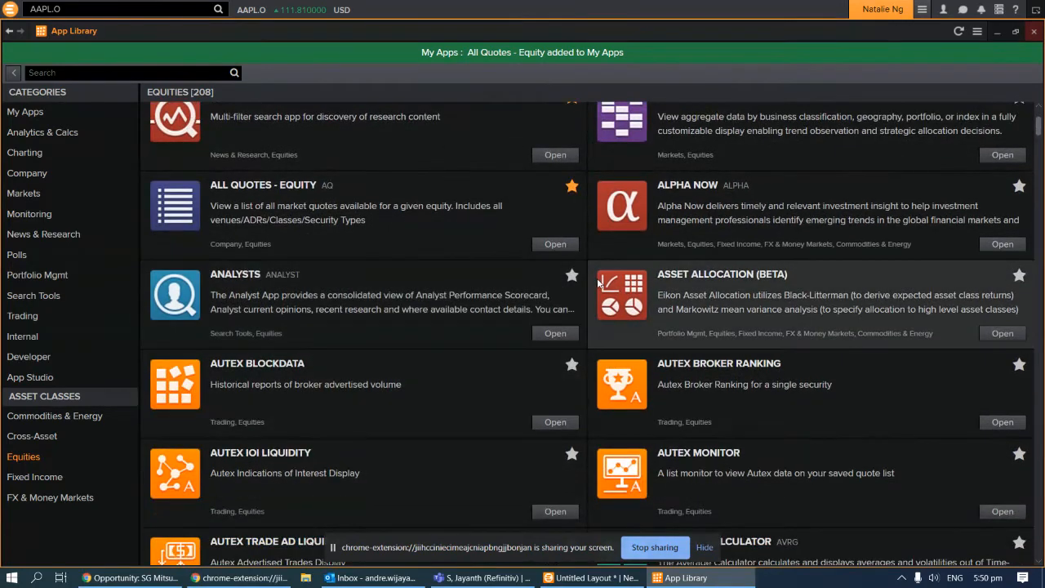
left_click(572, 275)
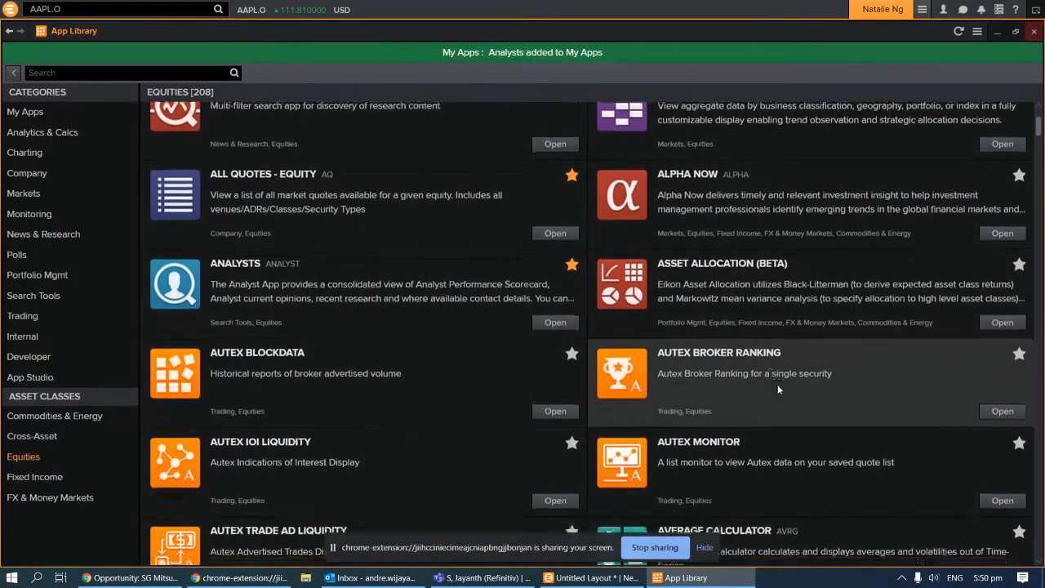
scroll(670, 400, "down", 6)
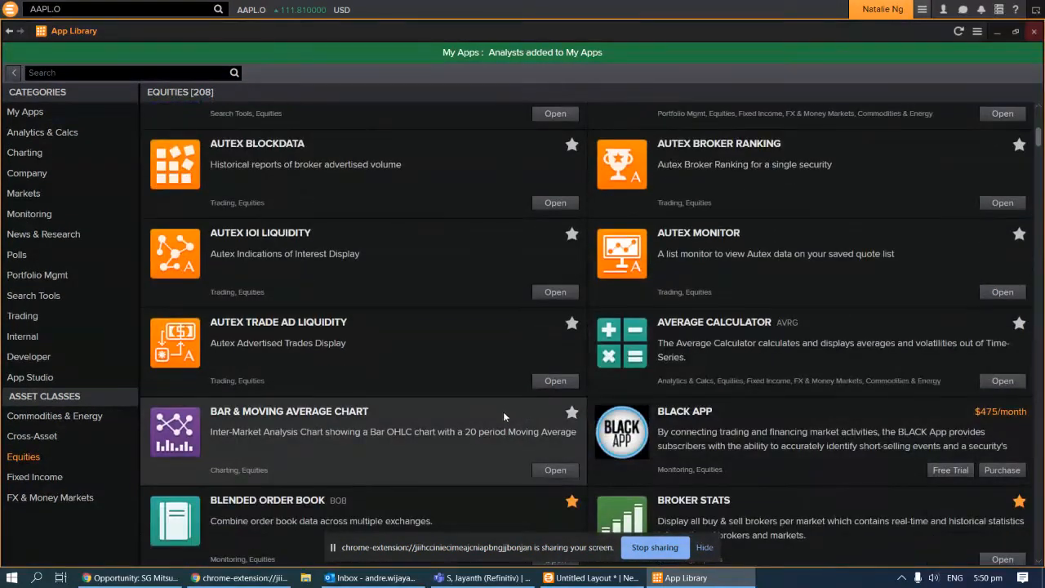
scroll(570, 410, "down", 5)
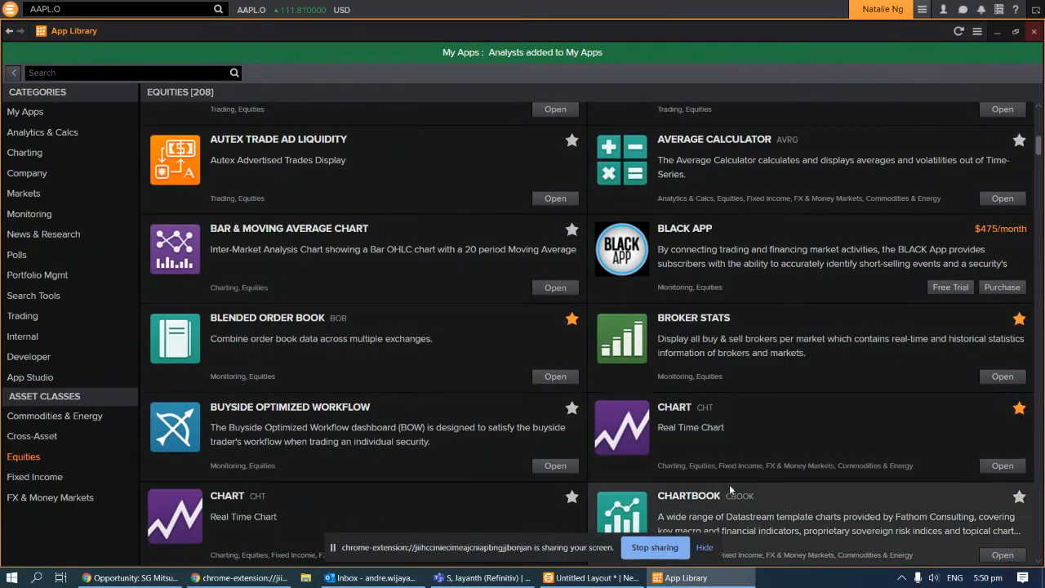
scroll(432, 160, "up", 13)
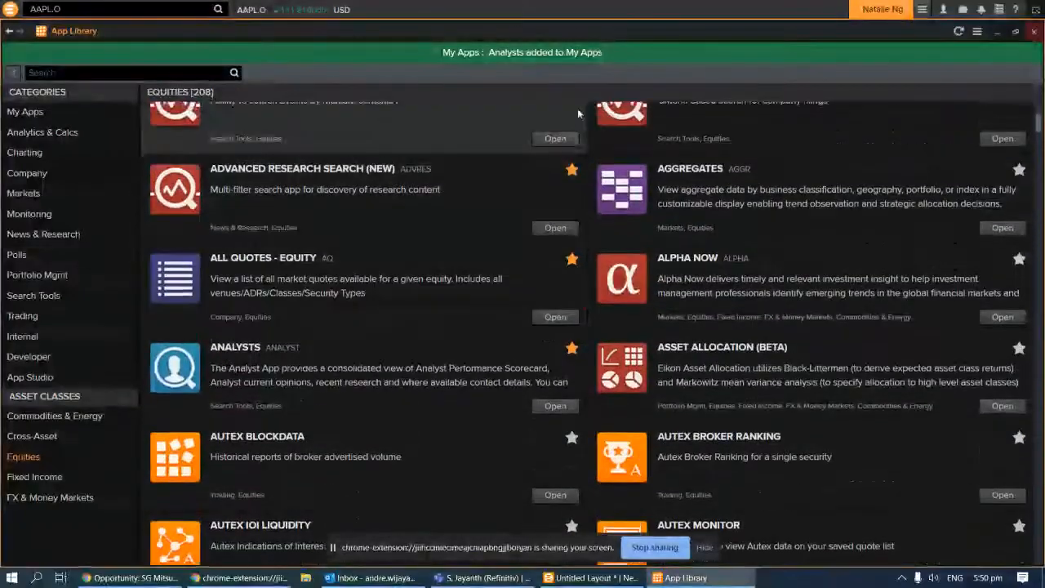
scroll(338, 265, "up", 1)
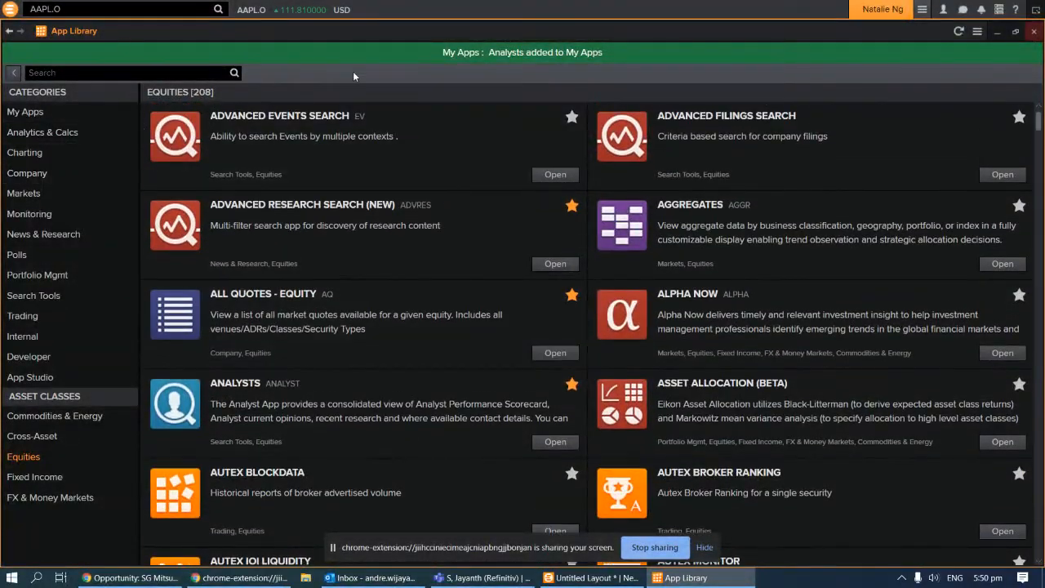
left_click(10, 10)
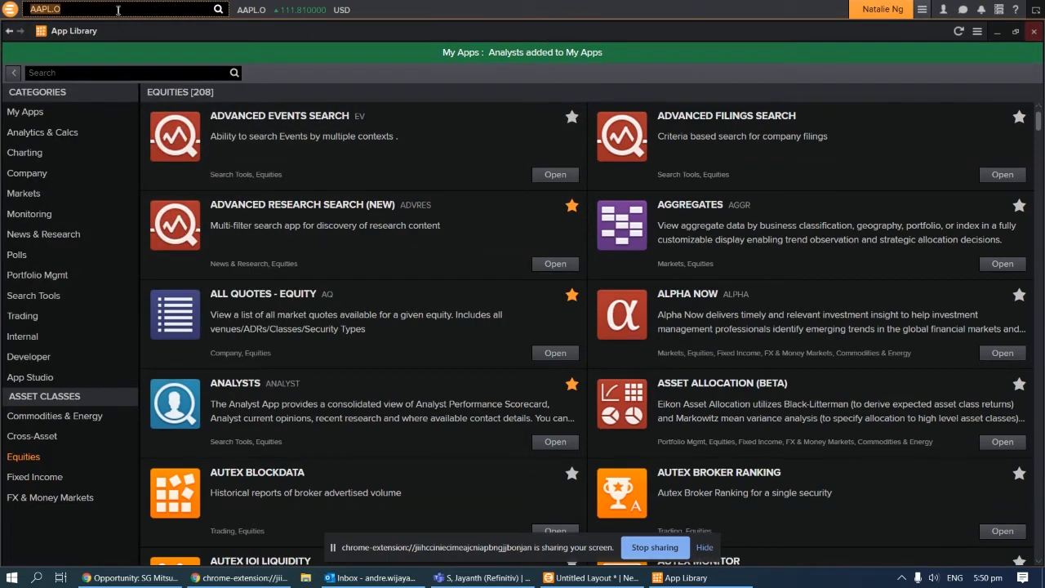
Delete Quote Line, Time & Sales, Blended Order Book, Sidebar, Spreadsheet and World Clock from the My Apps flyout
left_click(10, 10)
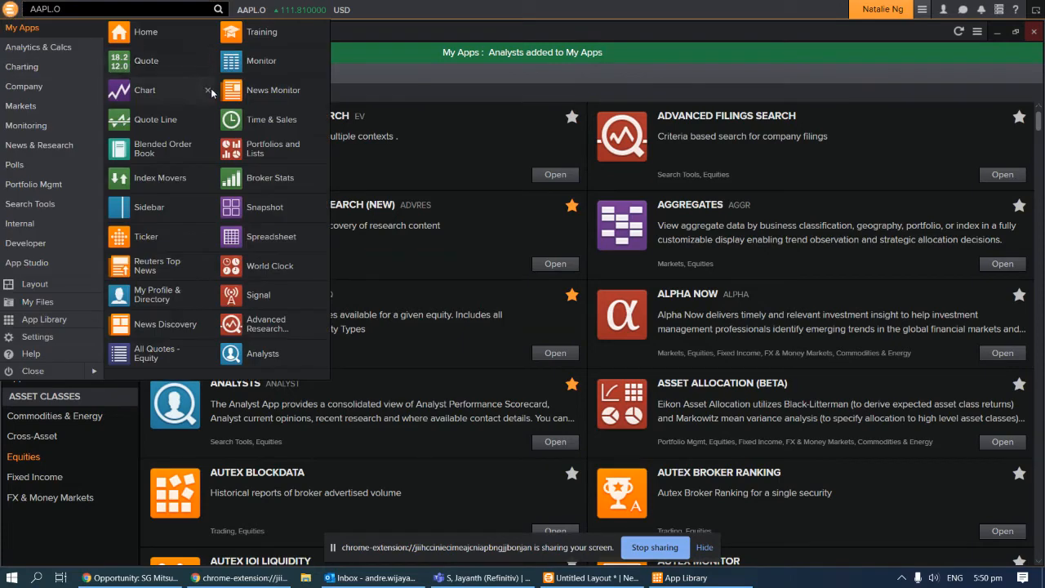
left_click(208, 120)
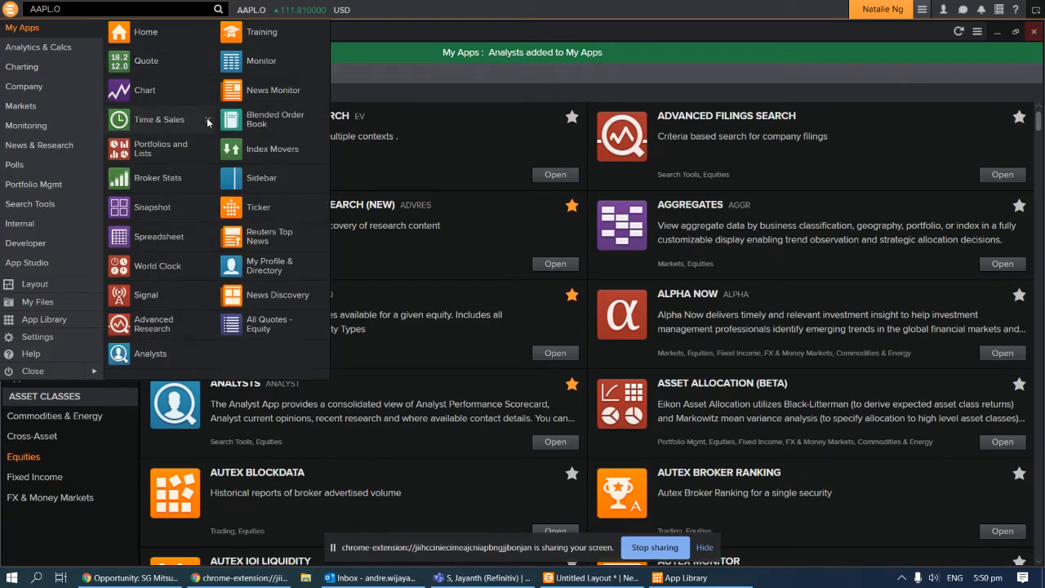
left_click(209, 120)
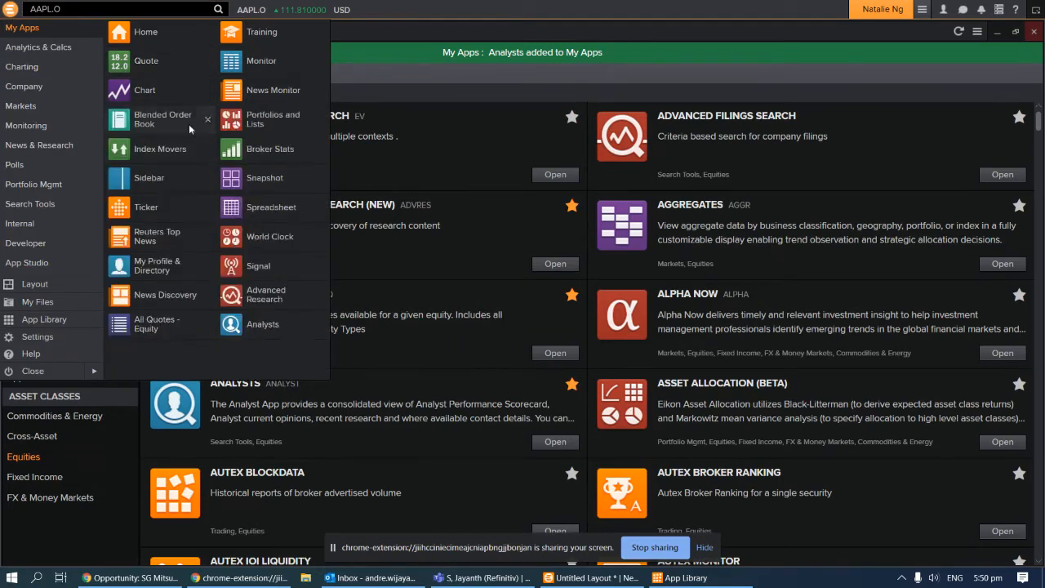
left_click(208, 121)
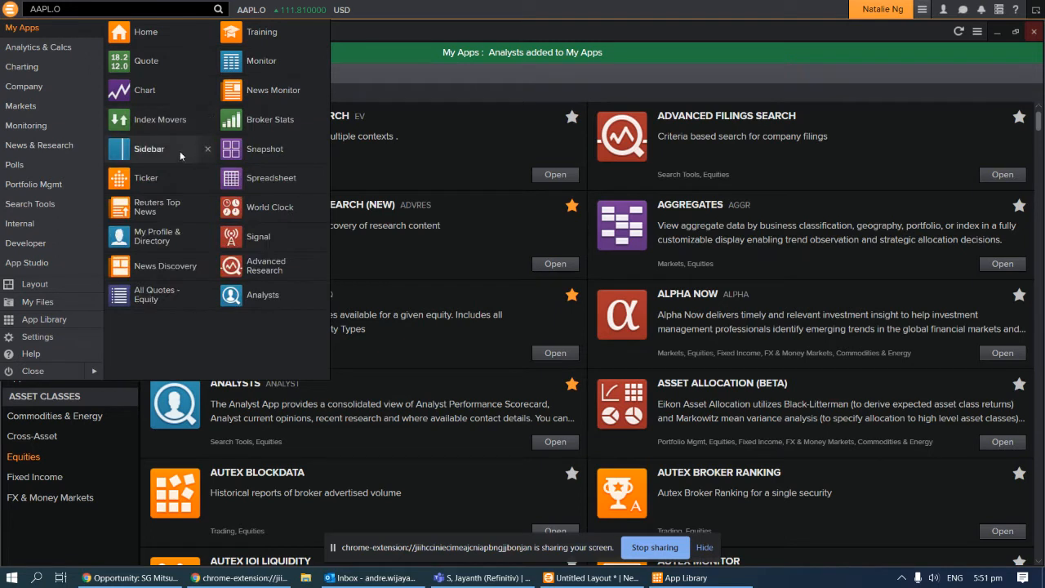
left_click(209, 150)
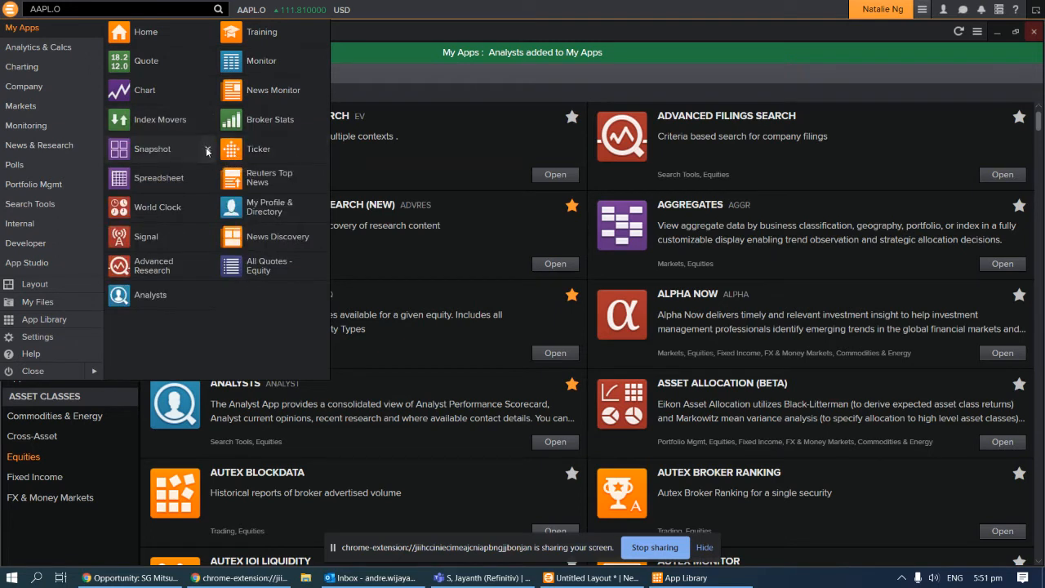
left_click(208, 178)
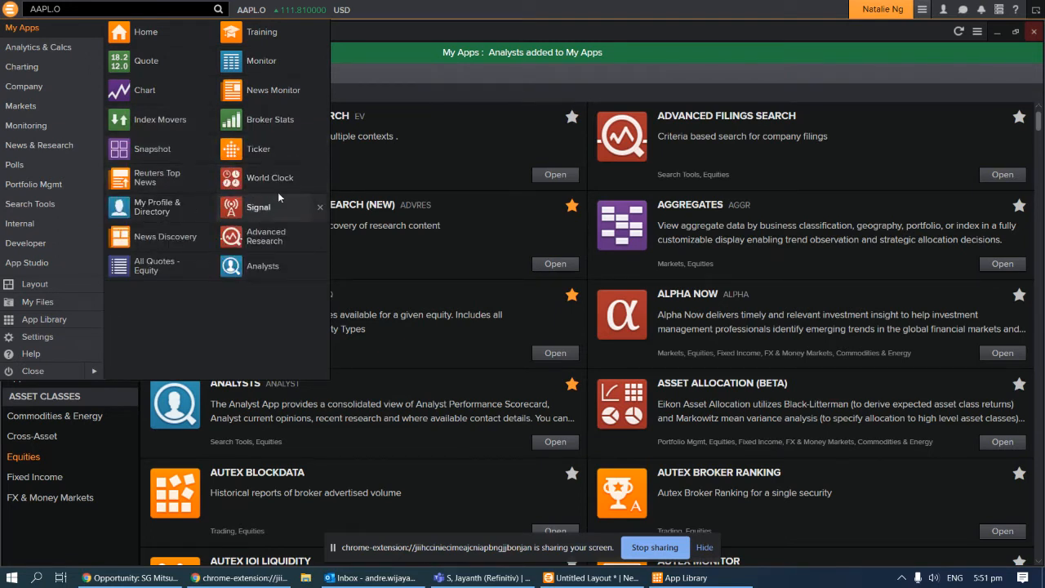
left_click(321, 177)
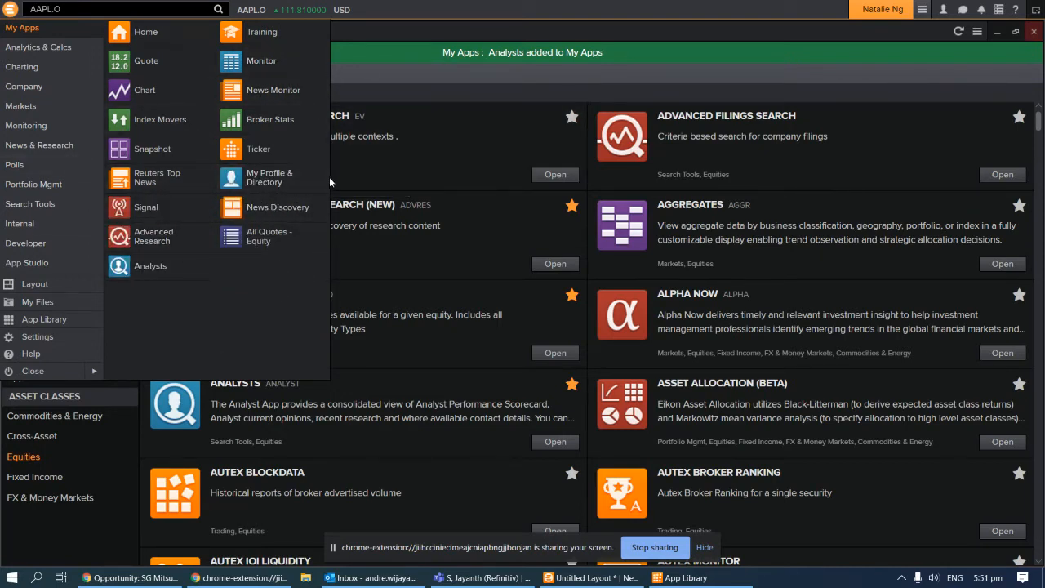
left_click(396, 58)
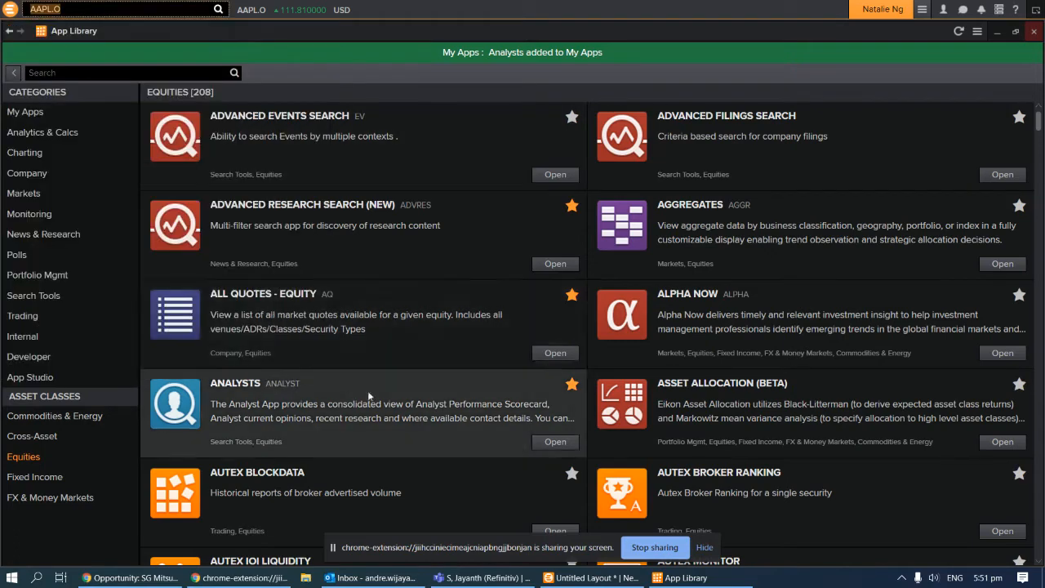
Star Buyside Optimized Workflow in the App Library's Equities list so it joins My Apps
scroll(367, 390, "down", 1)
scroll(404, 357, "down", 1)
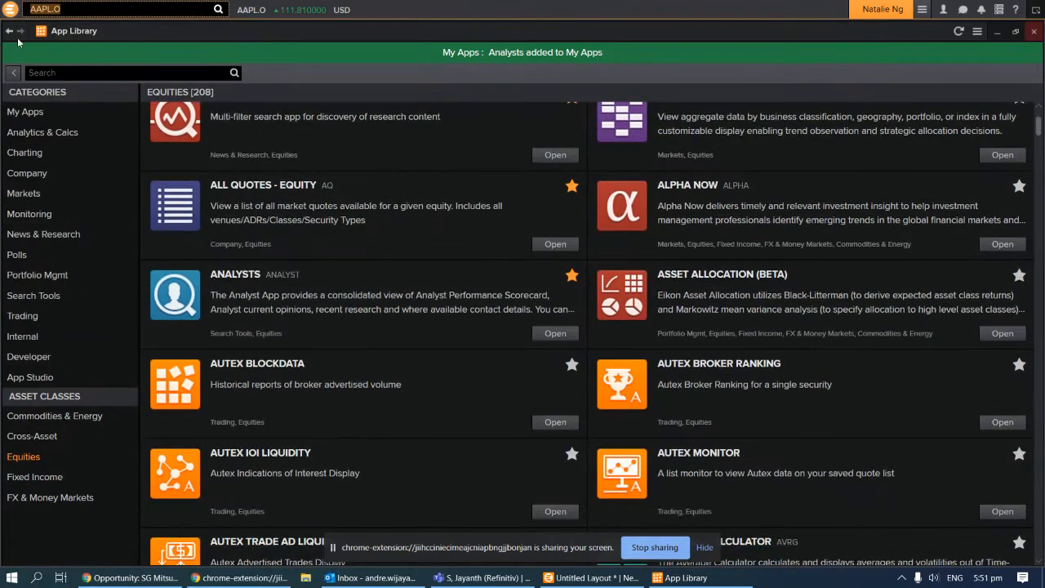
left_click(9, 12)
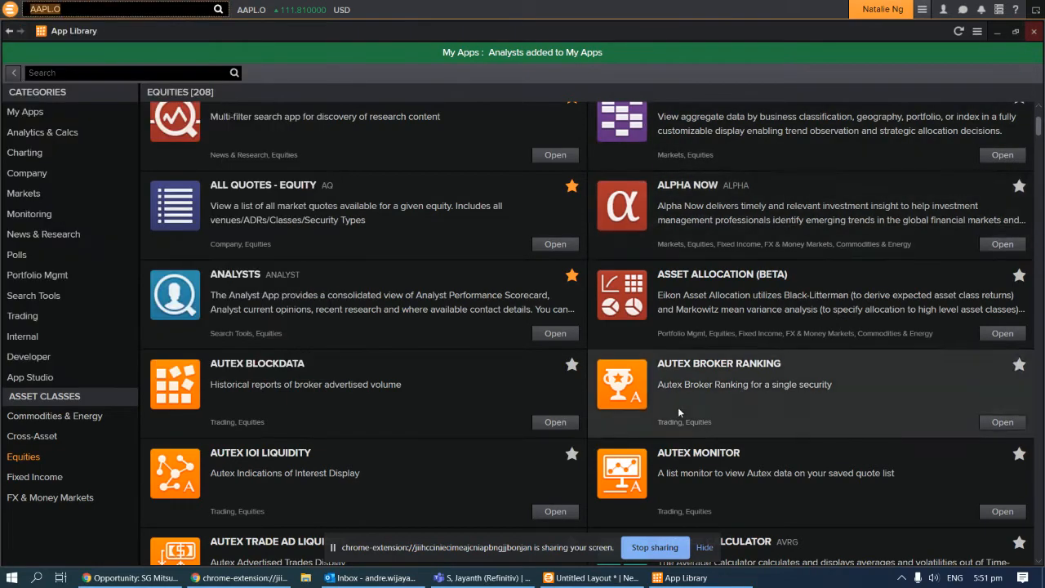
scroll(678, 407, "down", 4)
scroll(673, 437, "down", 4)
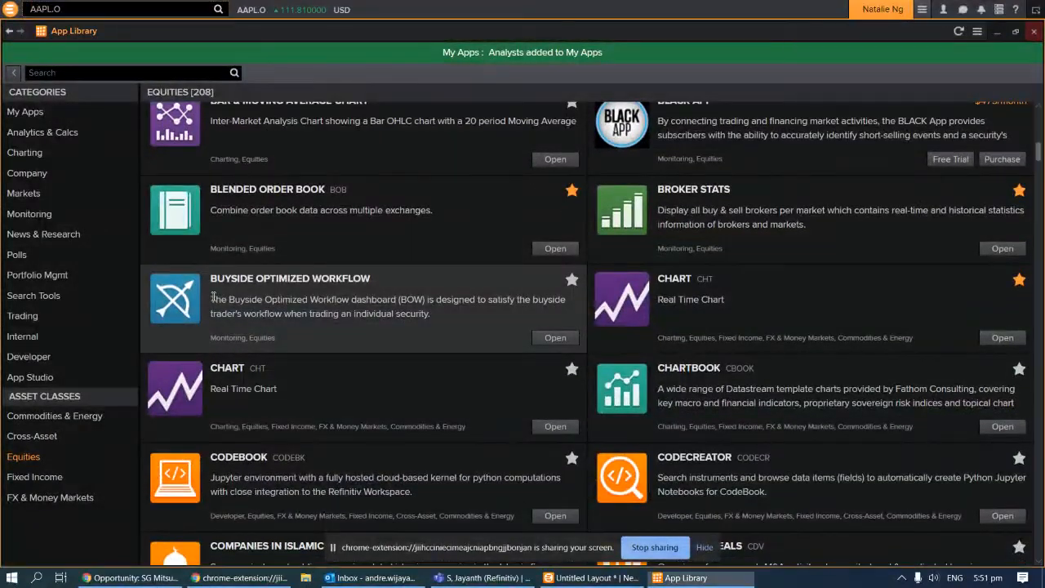
triple_click(472, 316)
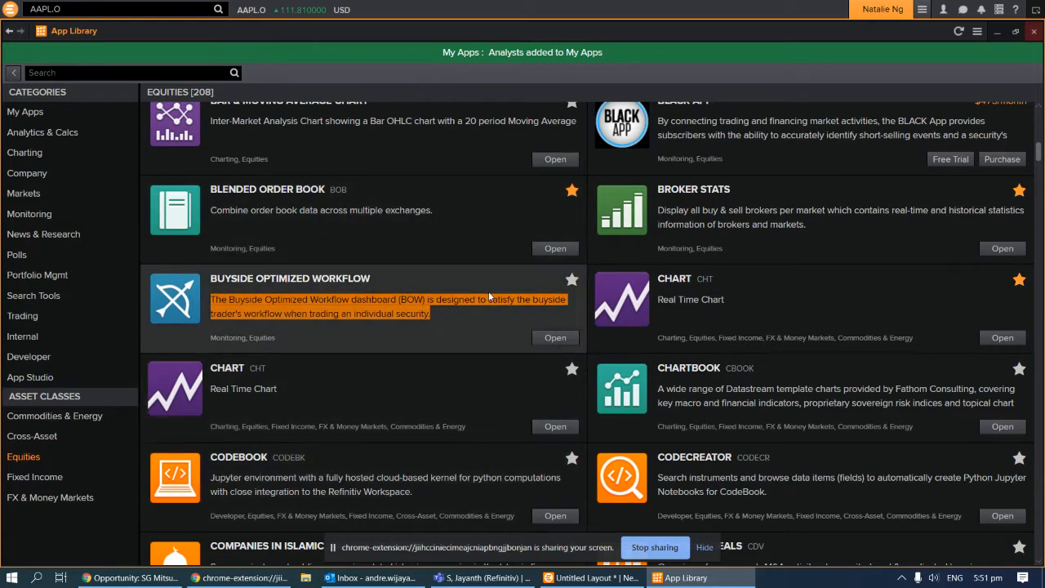
left_click(571, 281)
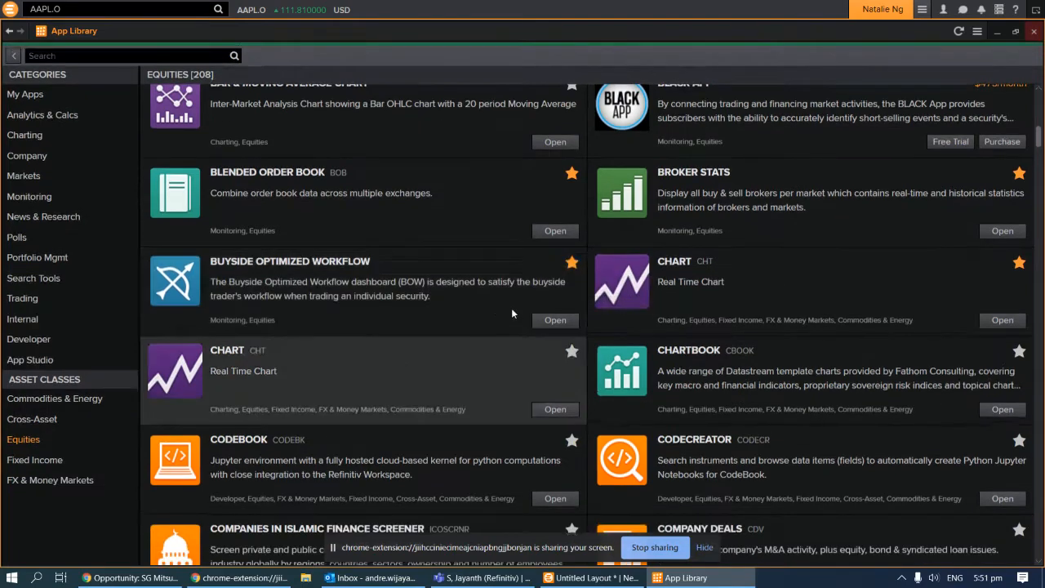
Confirm the new My Apps entry, then launch Buyside Optimized Workflow for AAPL.O
left_click(9, 9)
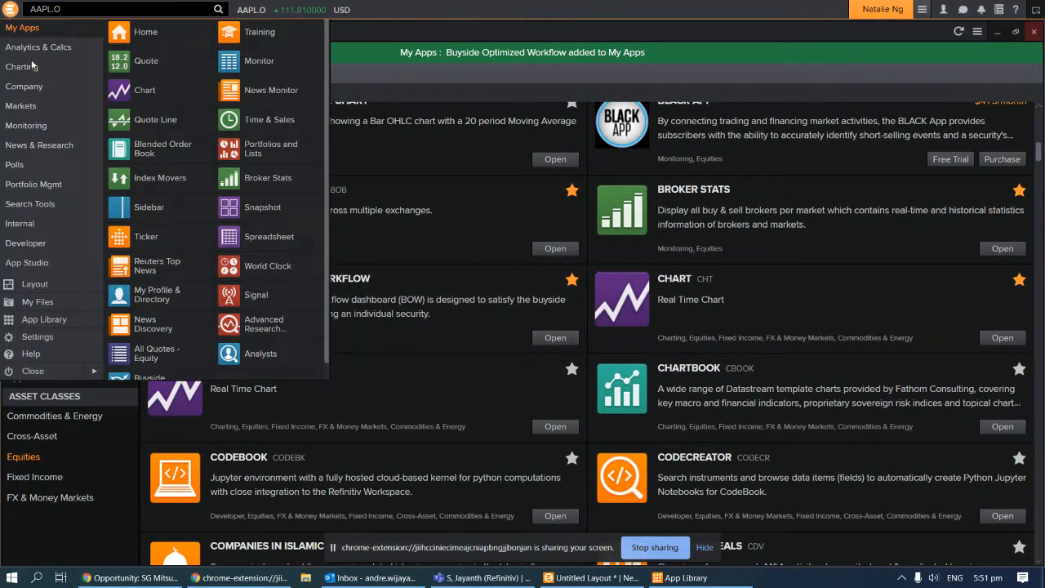
scroll(197, 345, "down", 1)
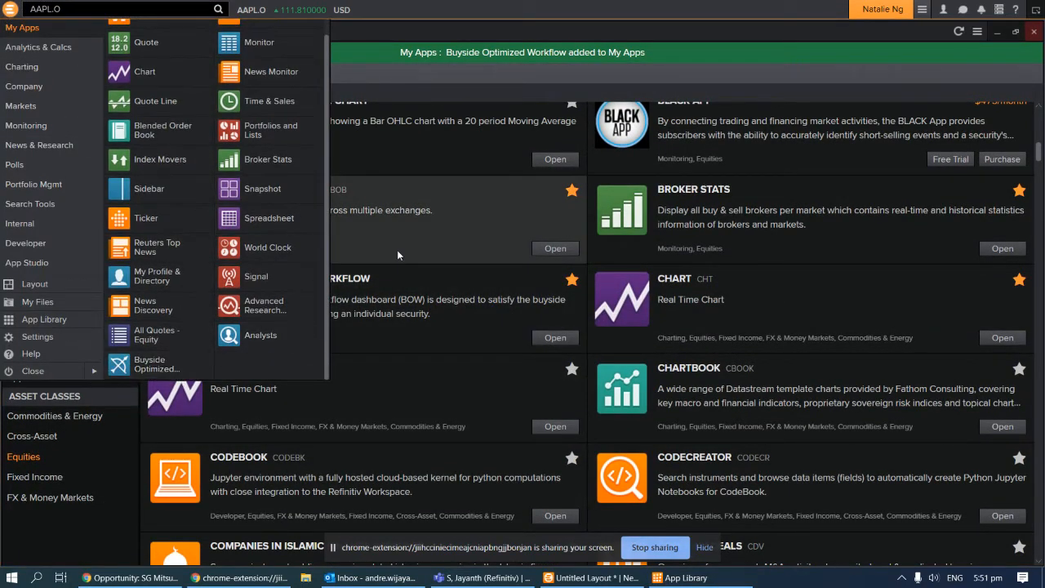
left_click(490, 224)
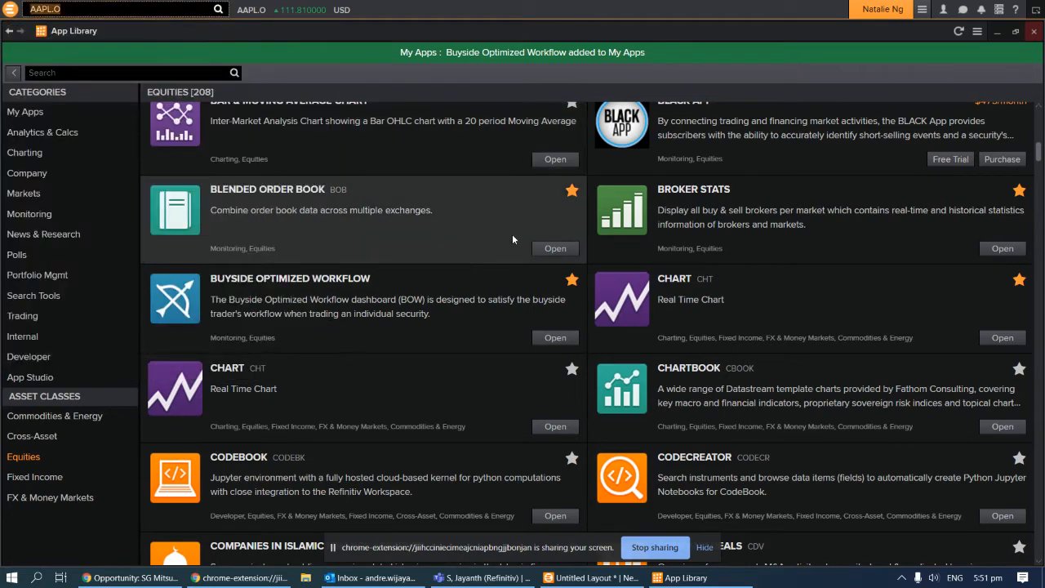
left_click(557, 340)
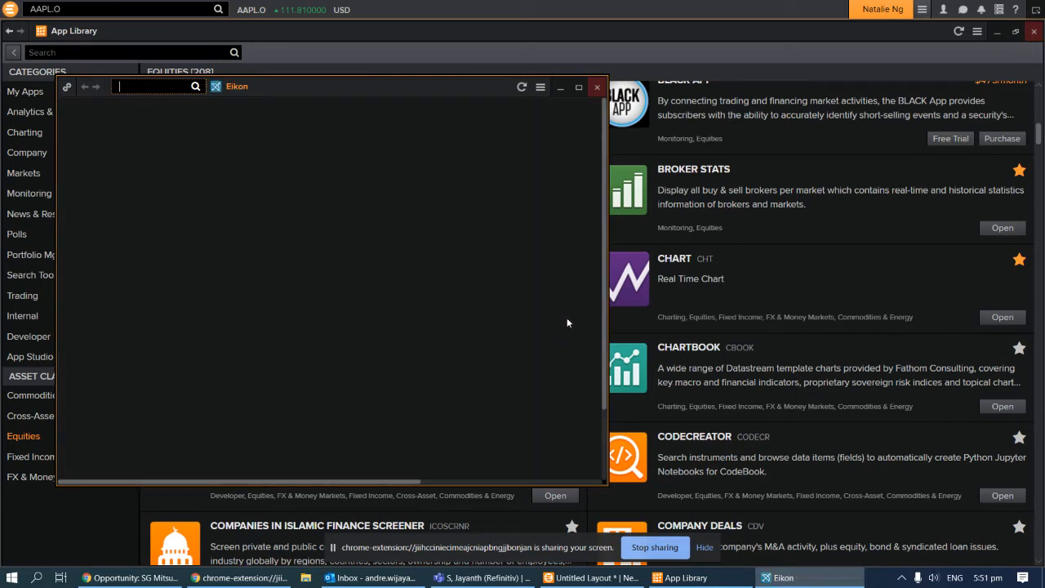
Close the Buyside Optimized Workflow window and show the App Library's top apps overview
left_click(604, 89)
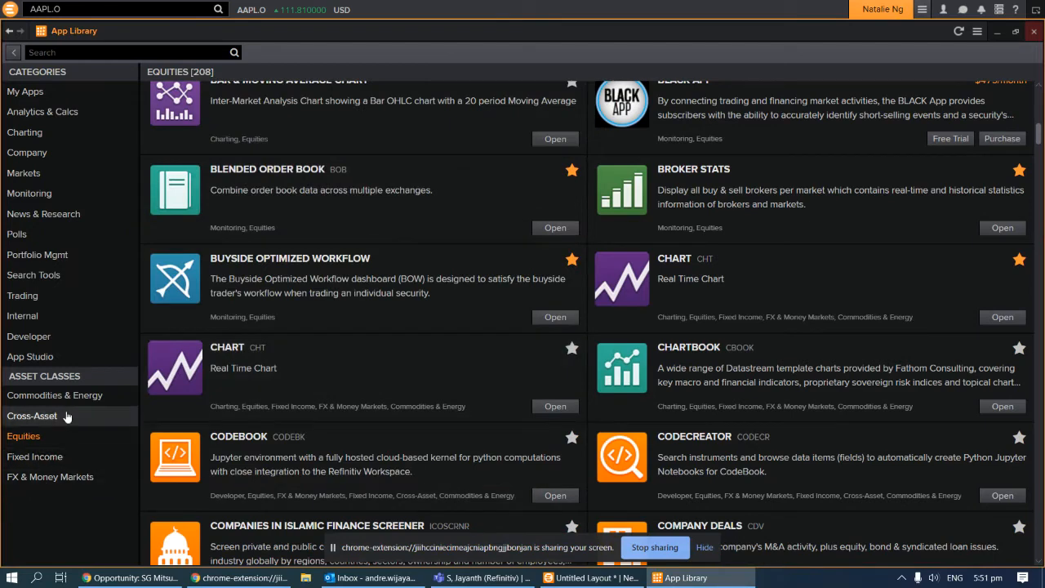
left_click(44, 441)
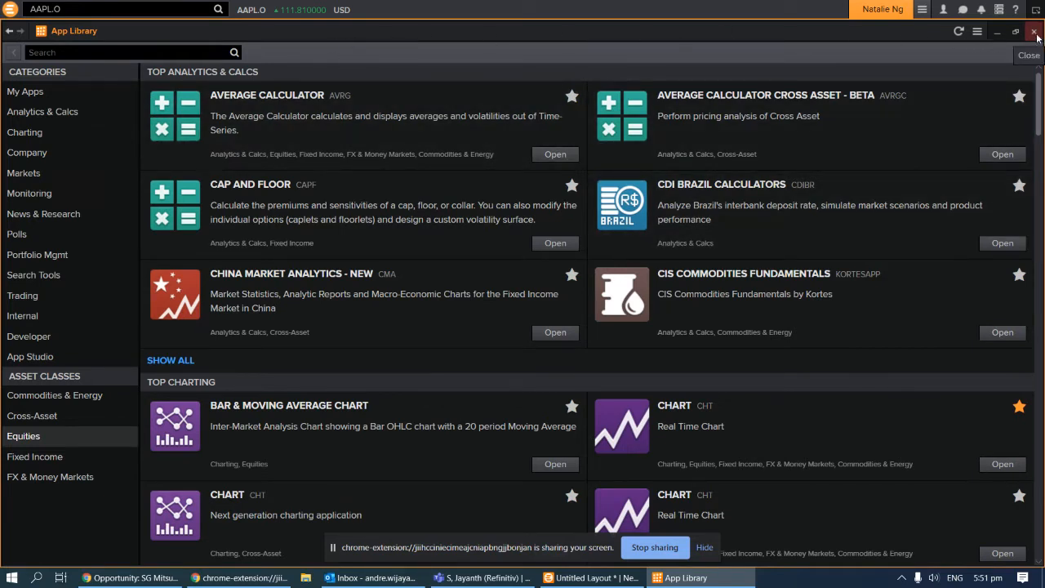
Browse the Commodities & Energy and Cross-Asset app lists, then close the App Library
left_click(45, 399)
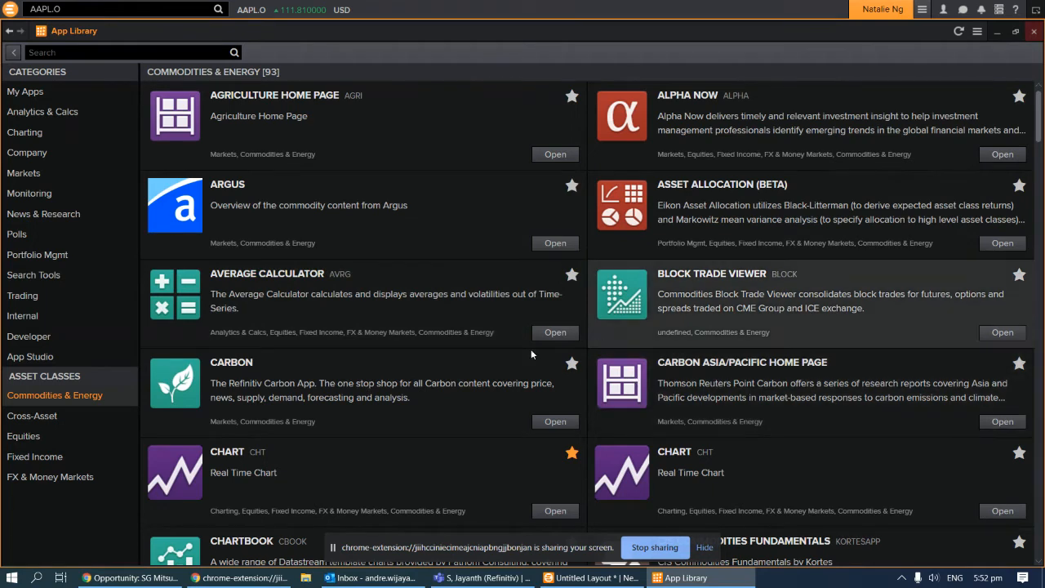
left_click(131, 415)
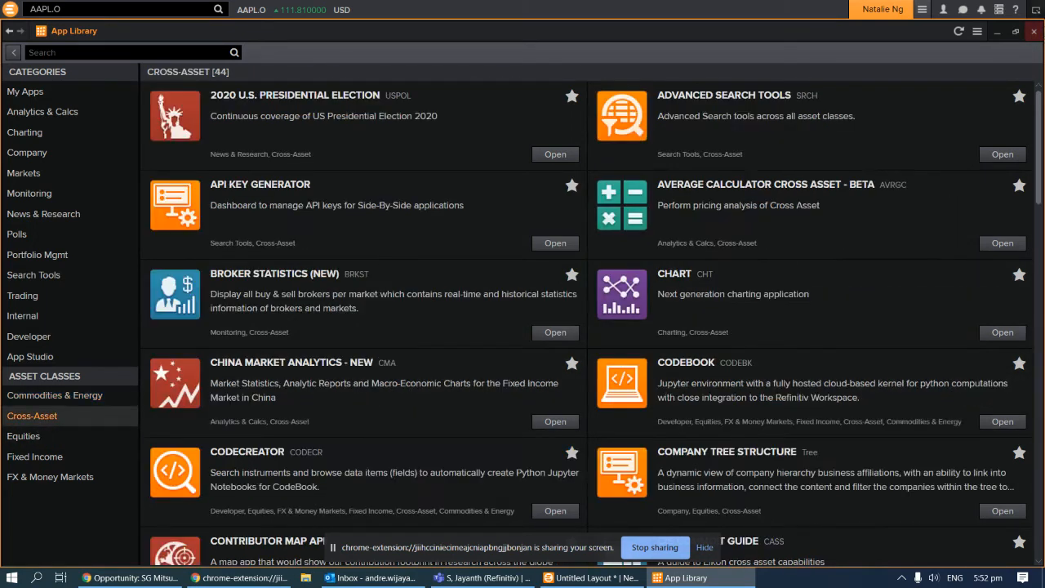
left_click(1034, 31)
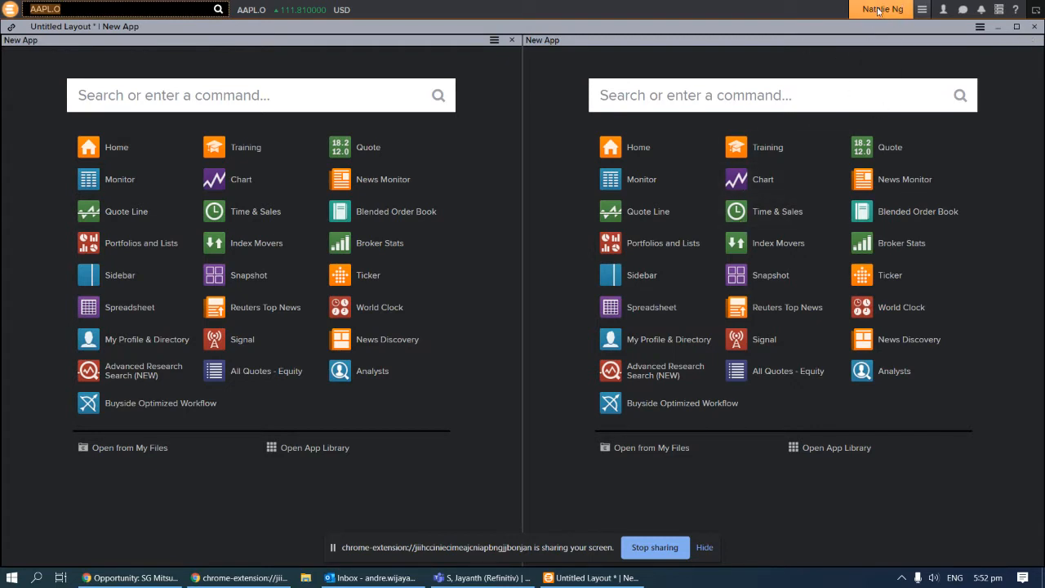
Create two new workspaces named FX and FI
left_click(922, 10)
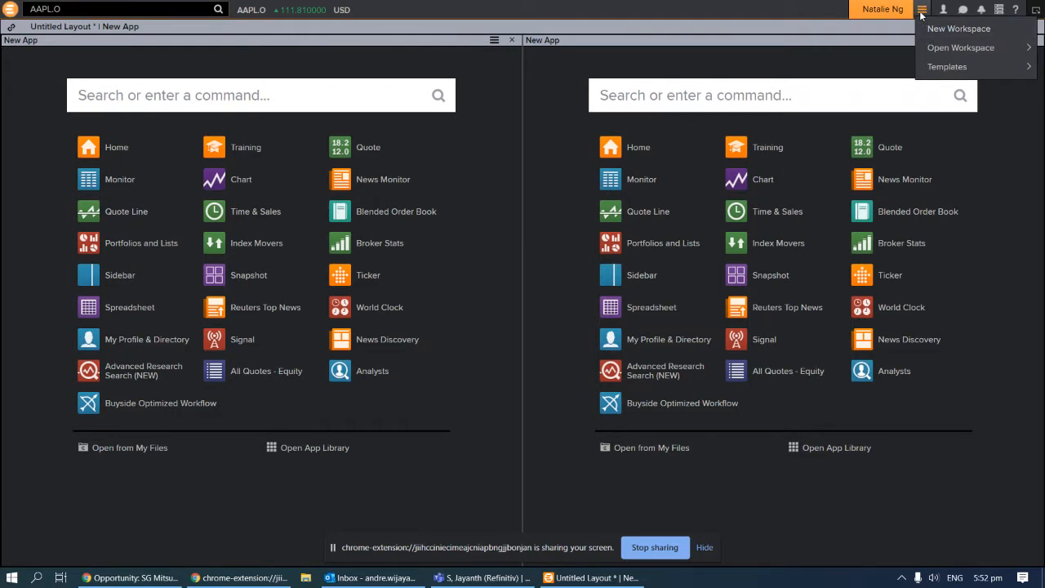
left_click(962, 28)
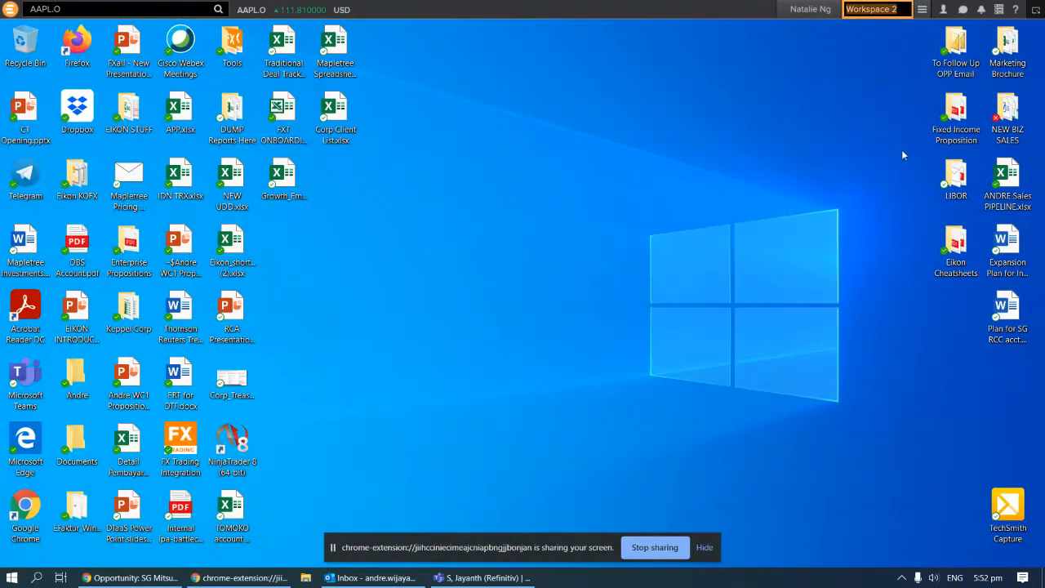
key("BackSpace")
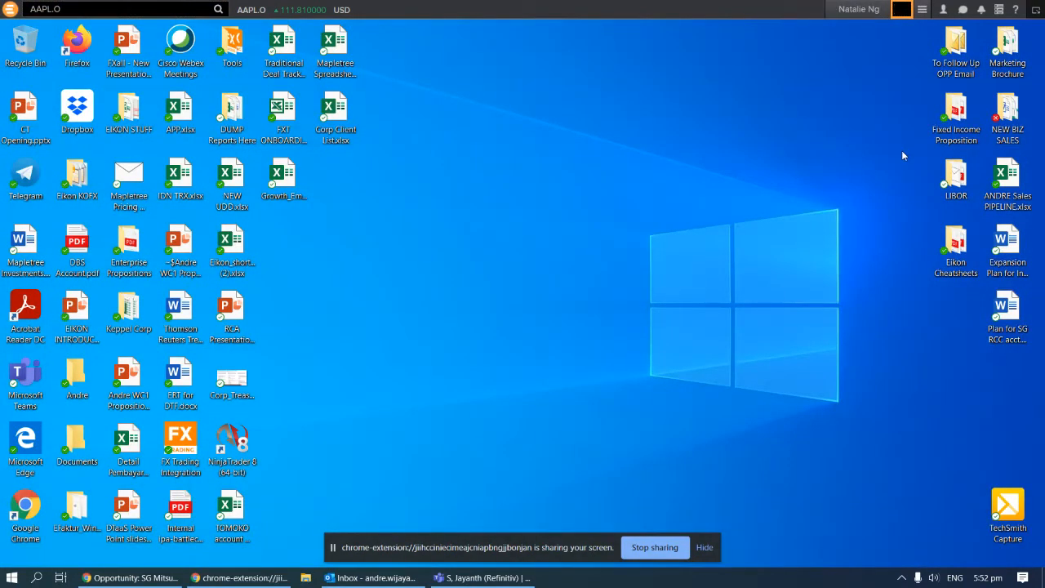
type("FX")
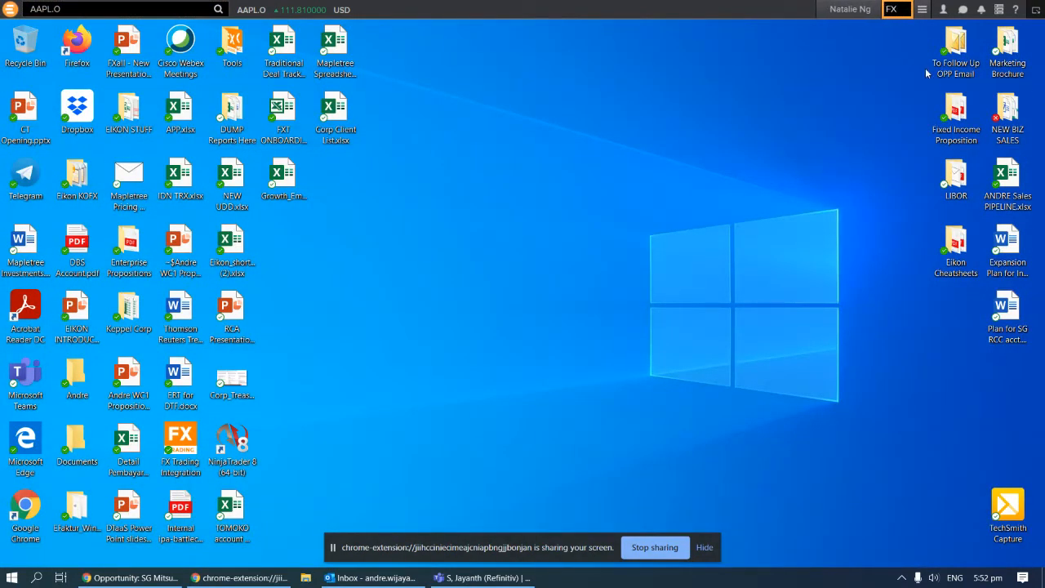
key("Return")
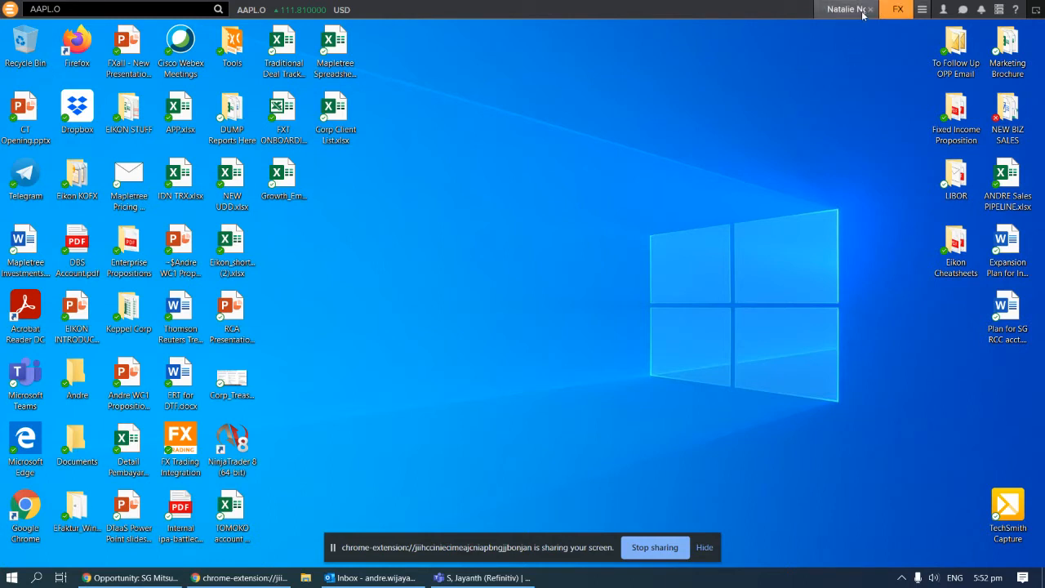
left_click(922, 11)
left_click(932, 30)
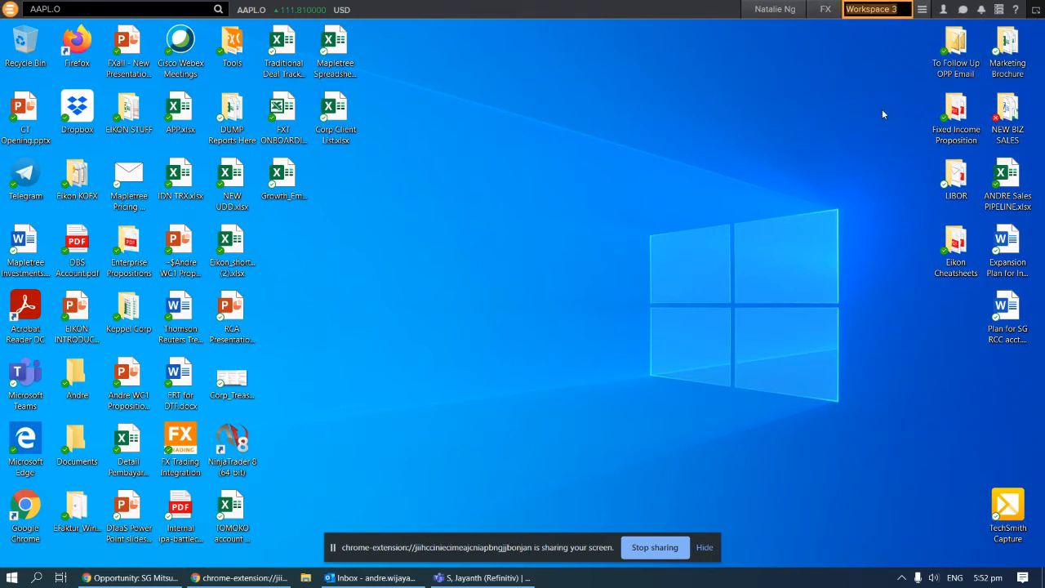
type("FI")
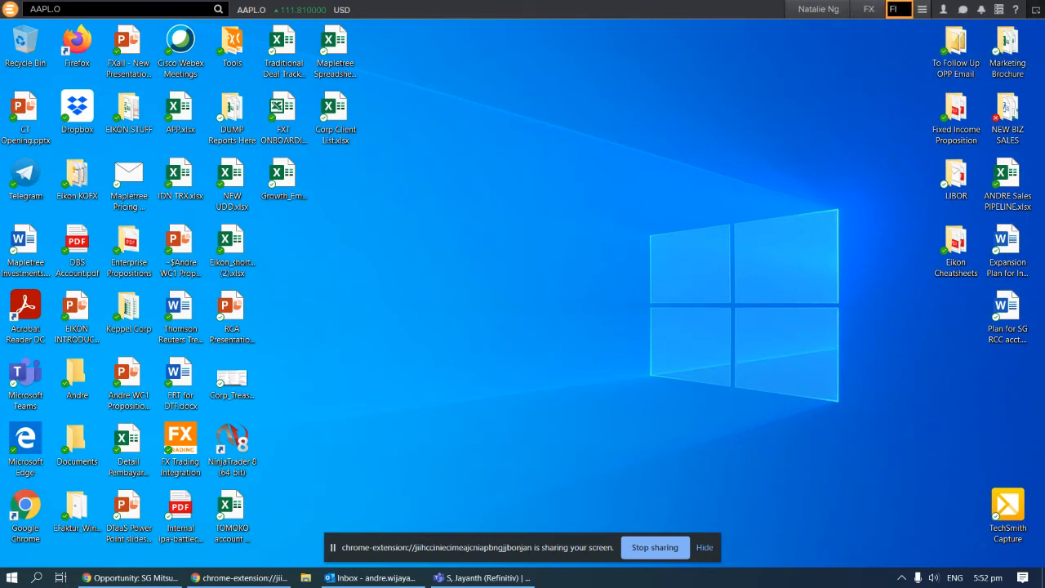
key("Return")
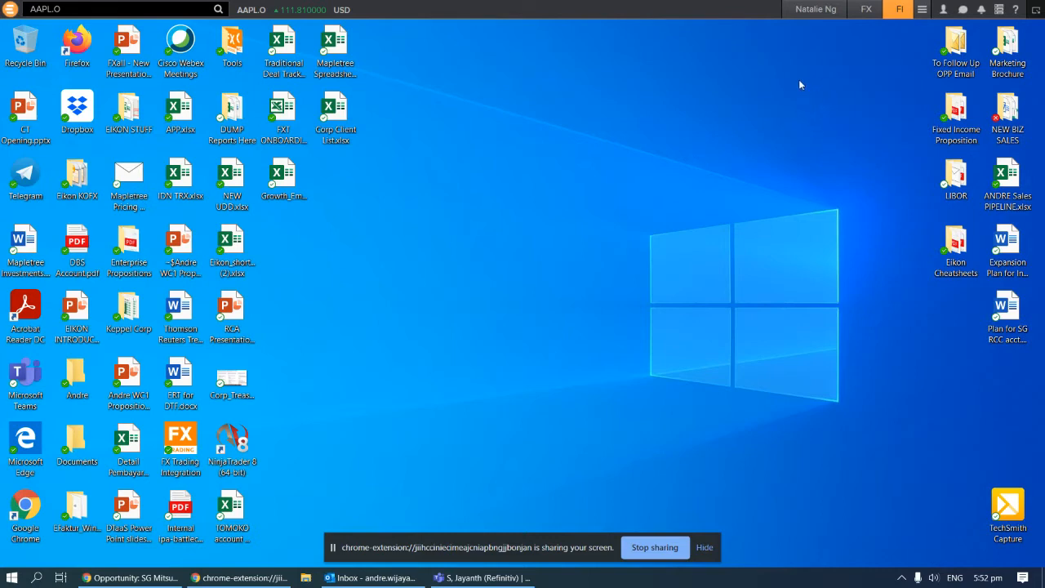
Return to the first workspace, close the Untitled Layout without saving, and open the Eikon menu
left_click(805, 10)
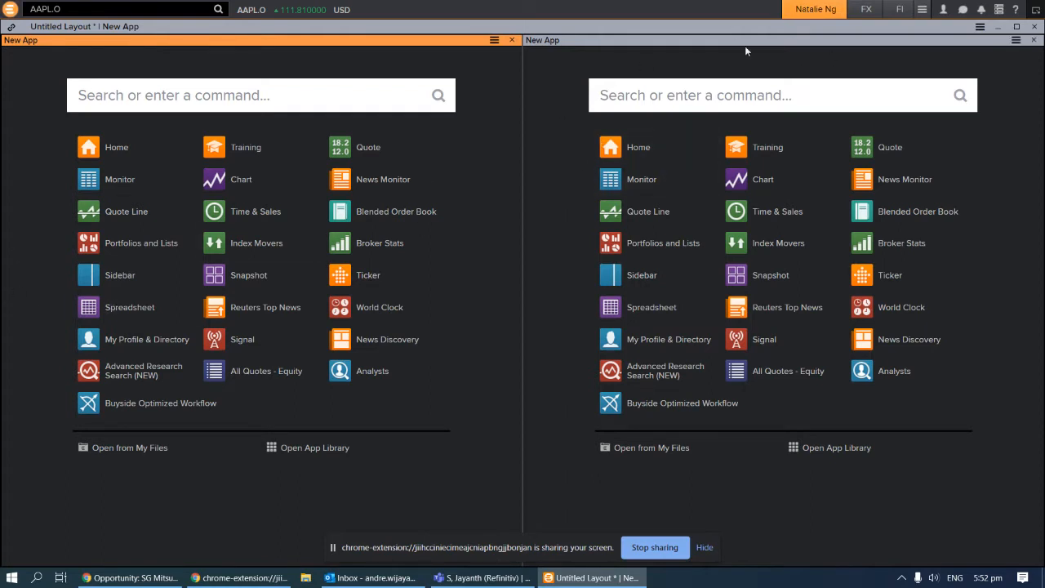
left_click(1035, 28)
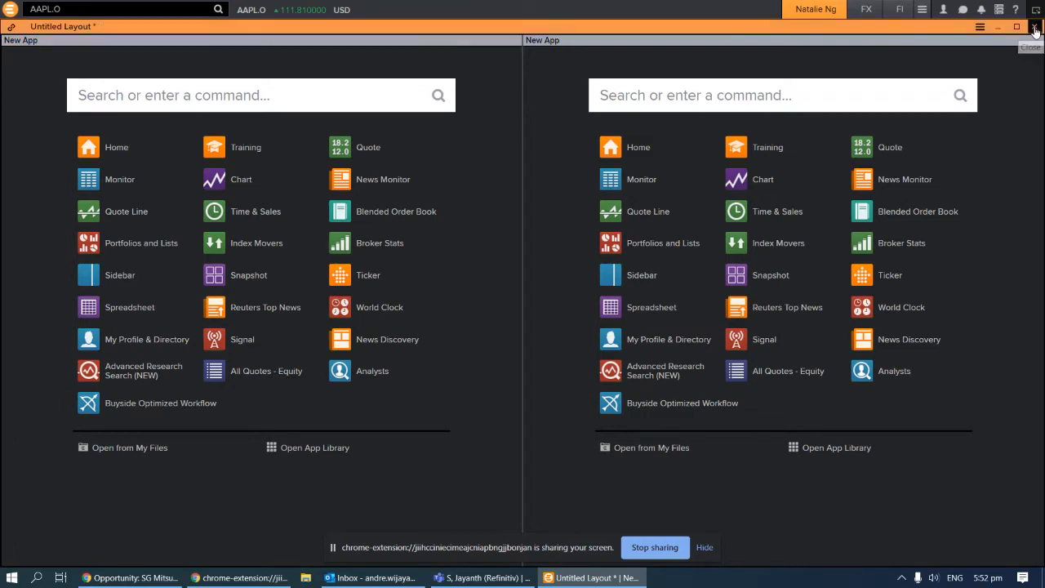
left_click(540, 303)
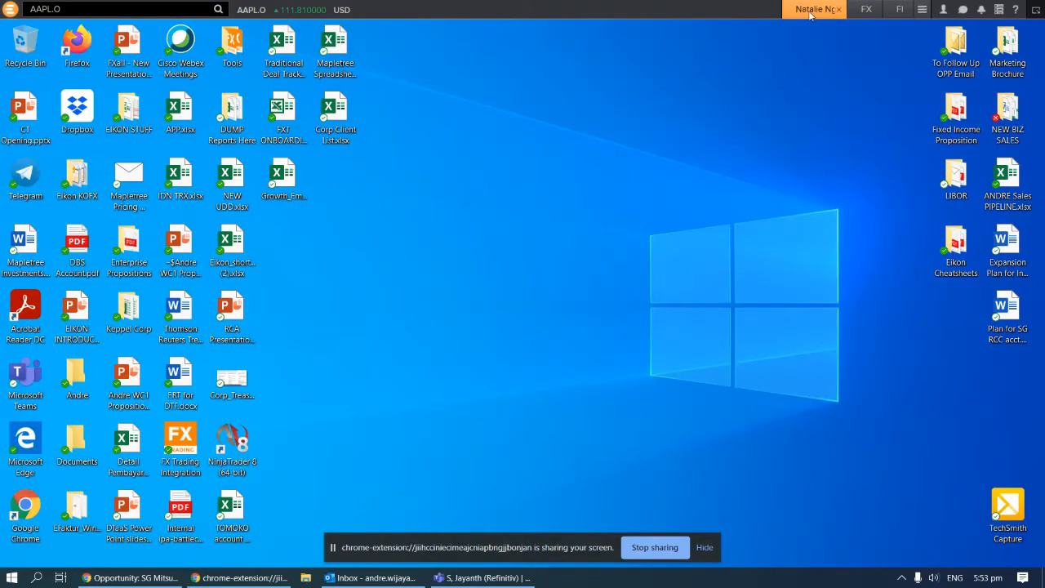
left_click(10, 9)
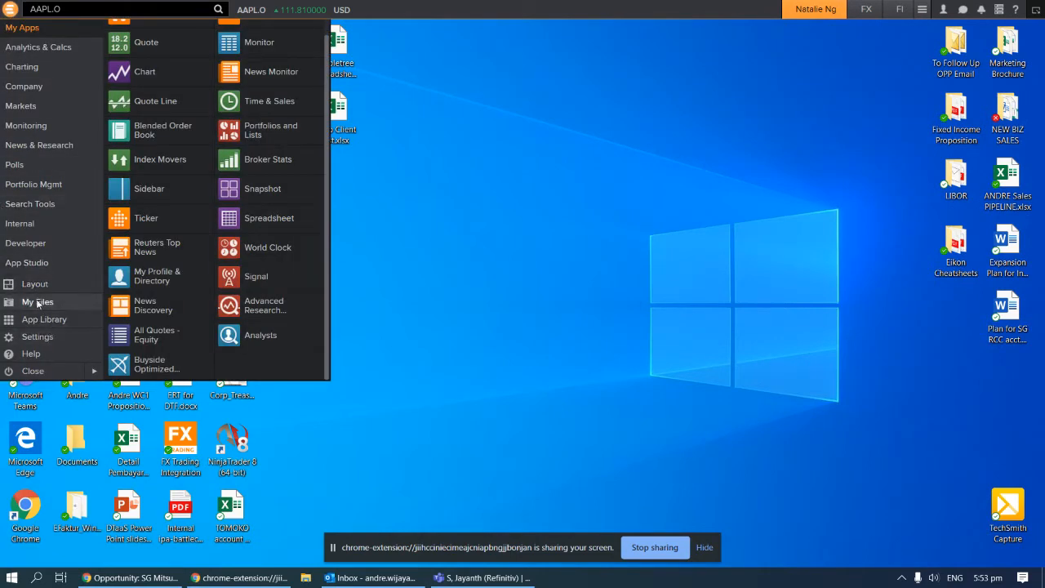
Open a new layout from the Equity Research > Sell Side Research template
left_click(34, 284)
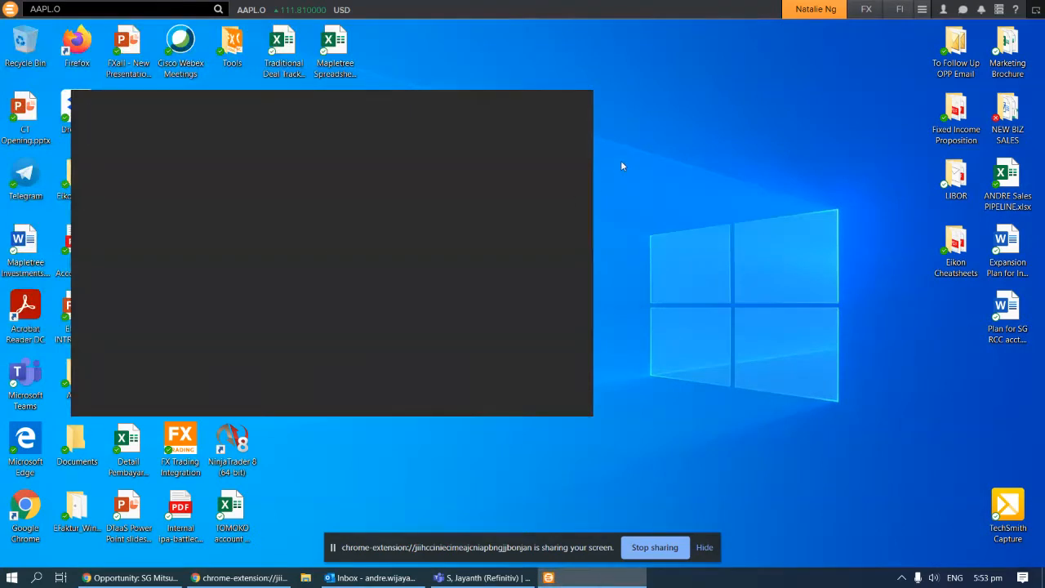
left_click(564, 99)
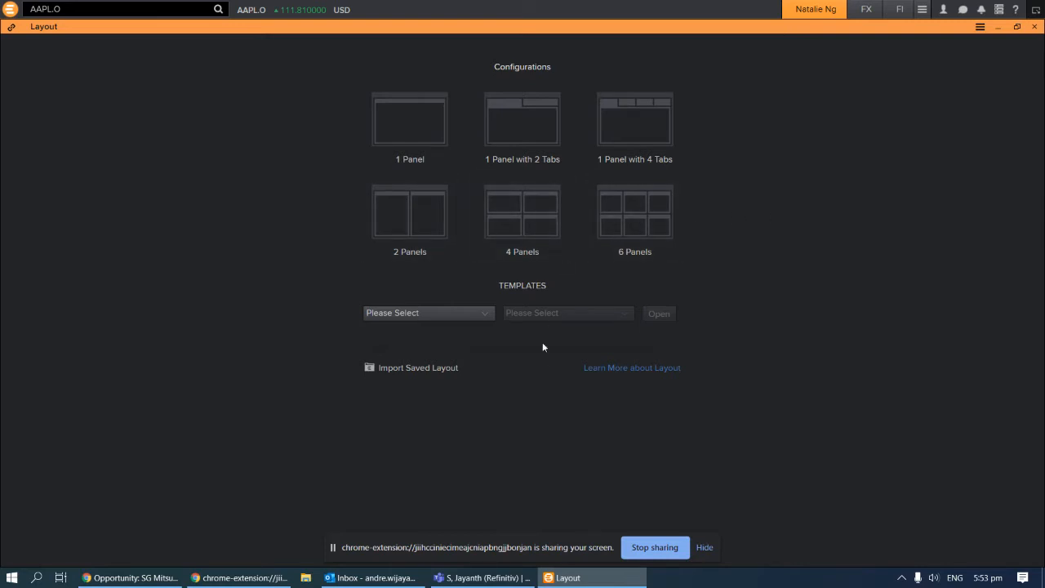
left_click(483, 318)
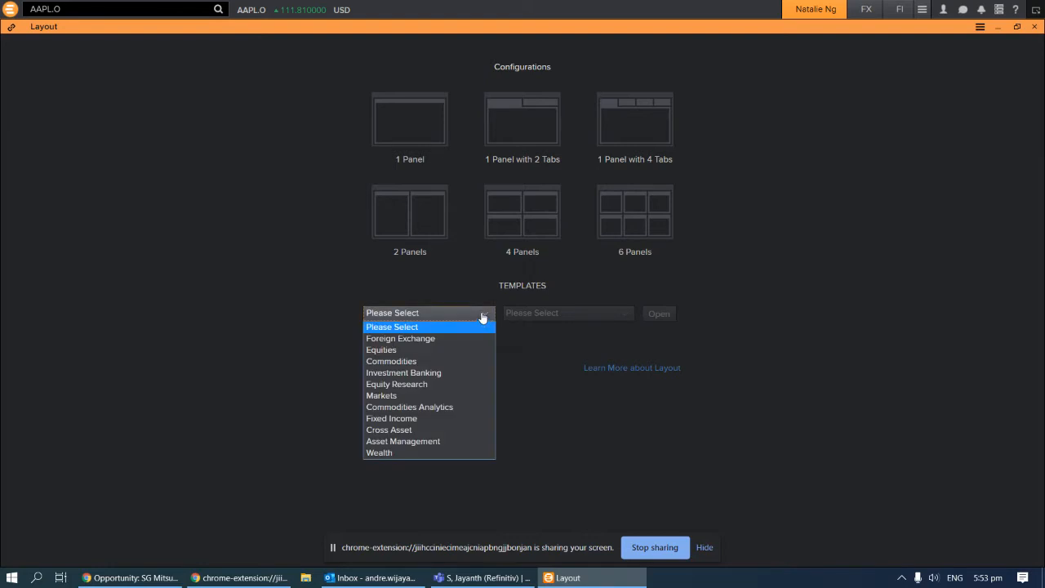
left_click(439, 387)
left_click(603, 316)
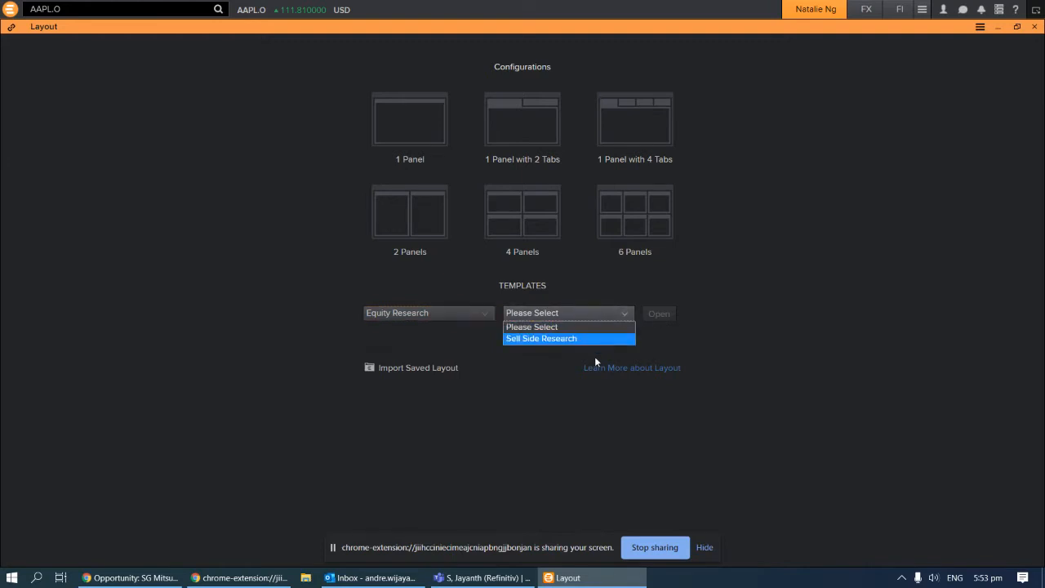
left_click(581, 337)
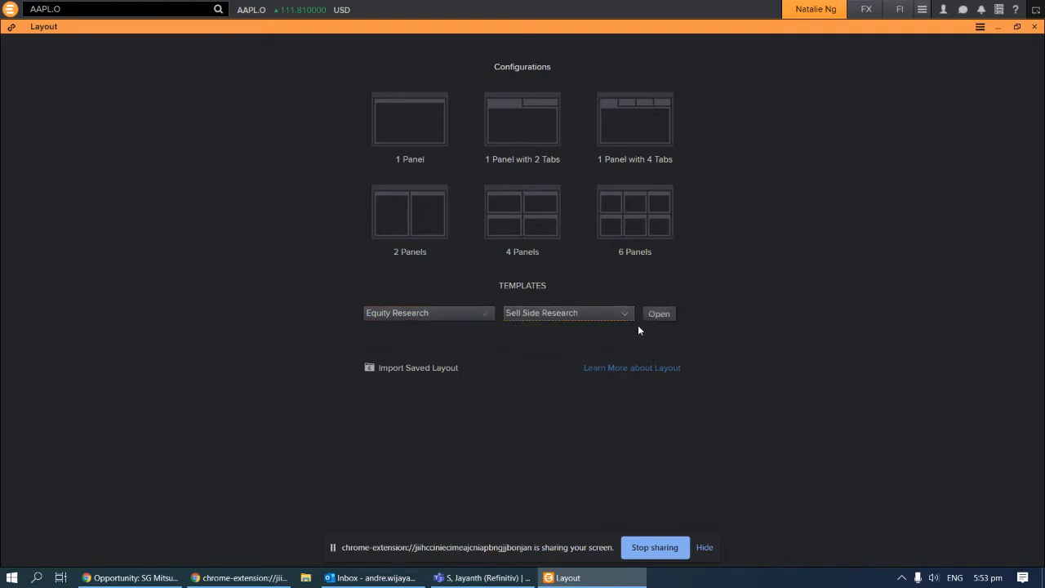
left_click(665, 314)
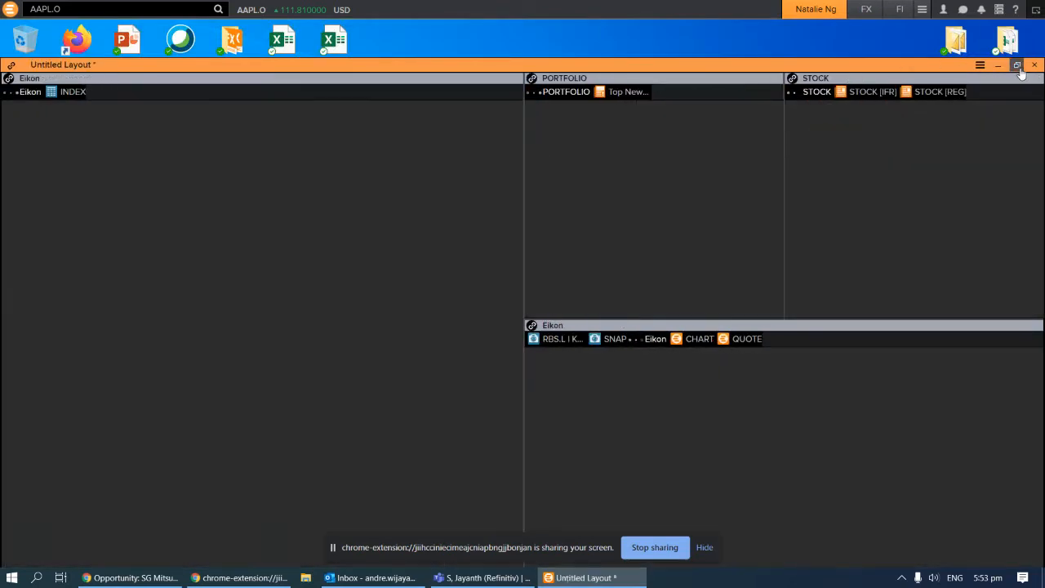
Maximize the Sell Side Research layout, then close it without saving
left_click(920, 106)
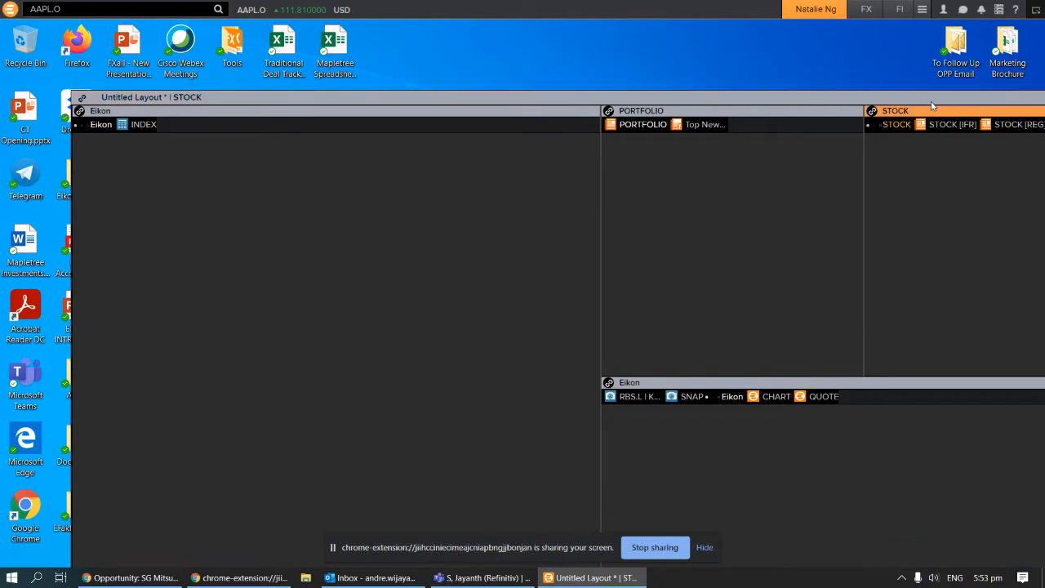
double_click(920, 101)
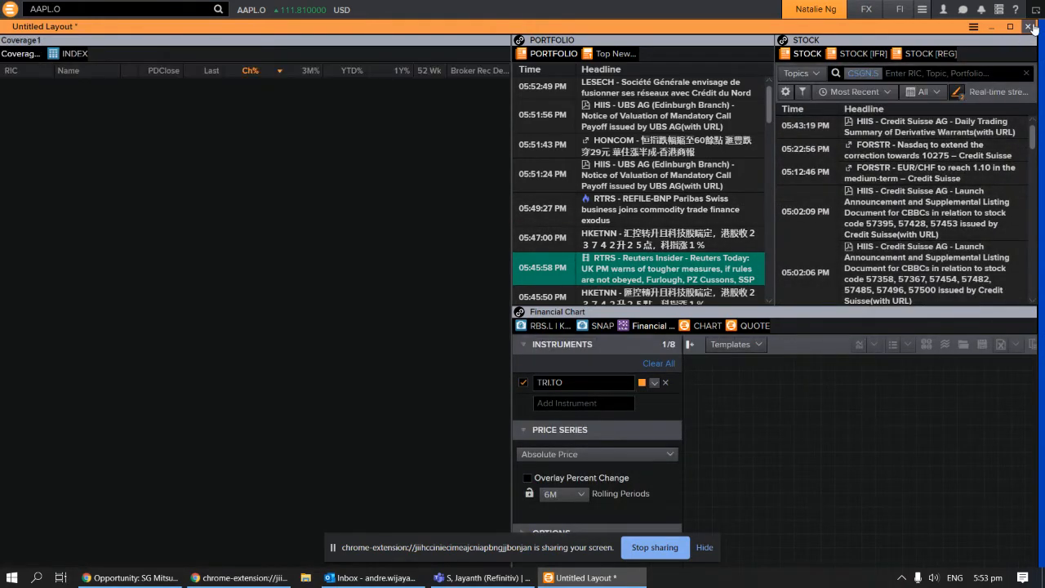
left_click(1030, 27)
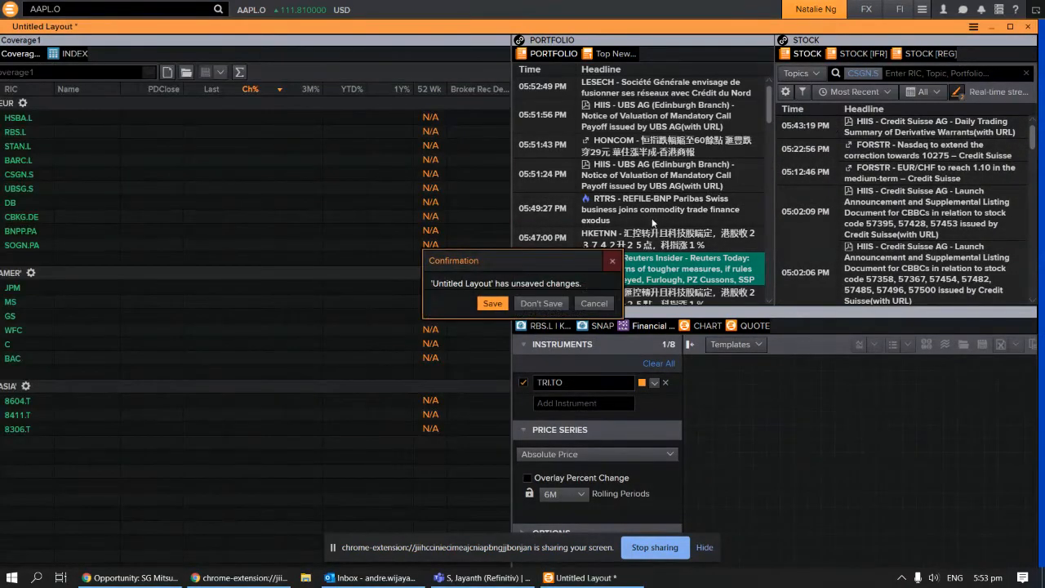
left_click(545, 303)
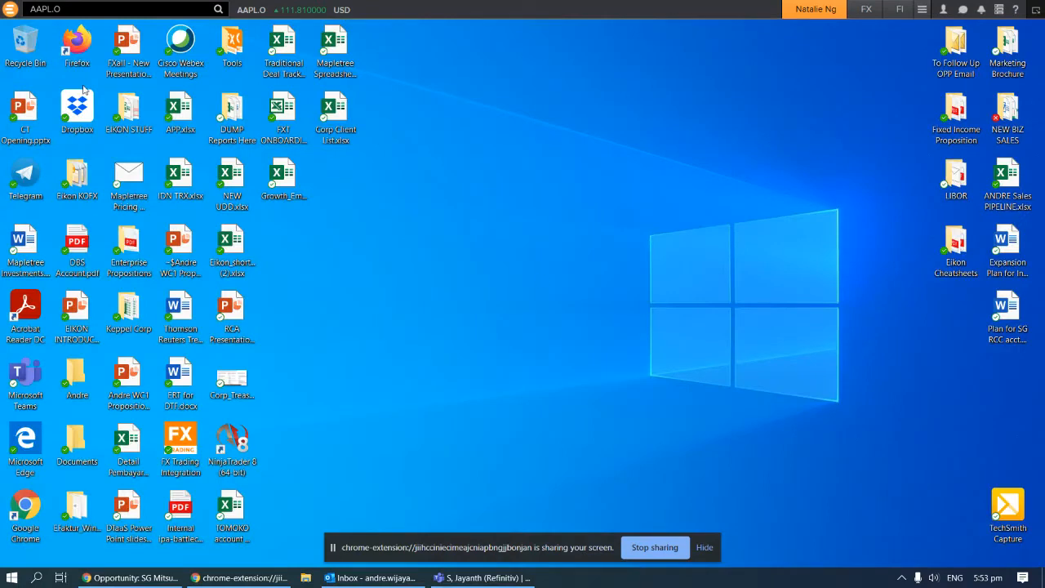
From the full-screen Layout page, pick the tall-left, two-stacked-right empty panel configuration
left_click(10, 9)
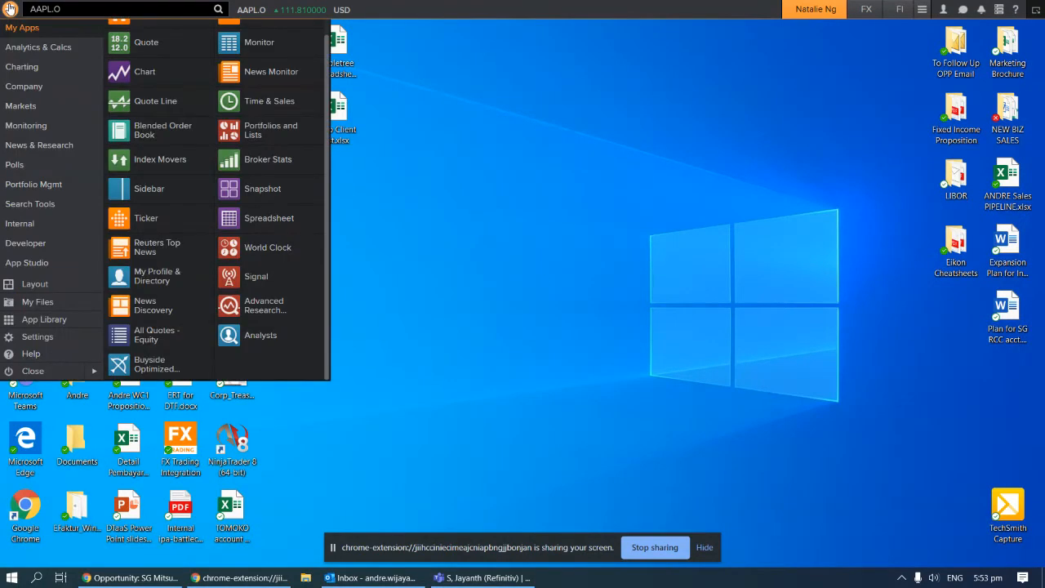
left_click(35, 285)
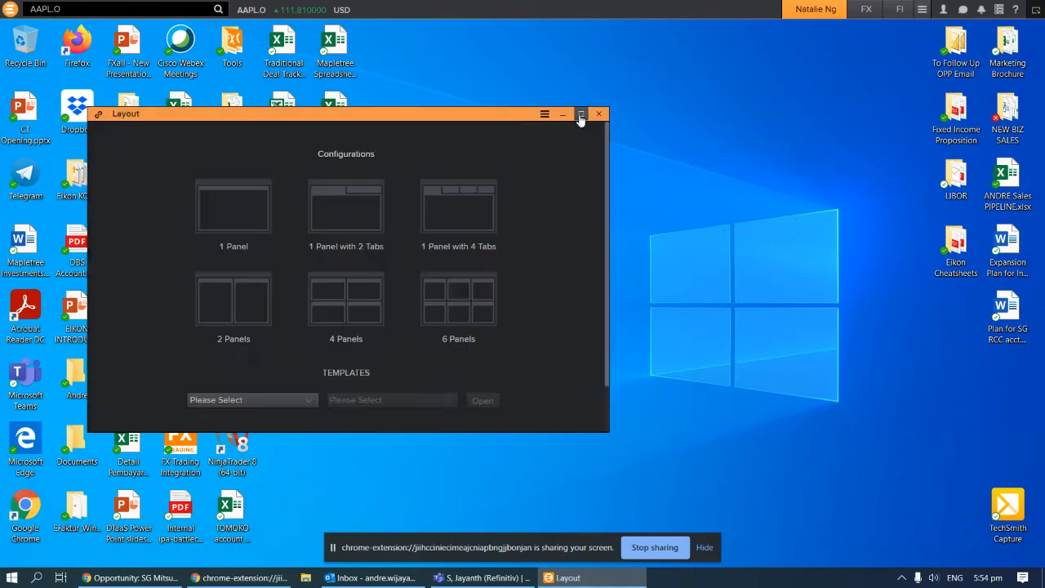
left_click(581, 115)
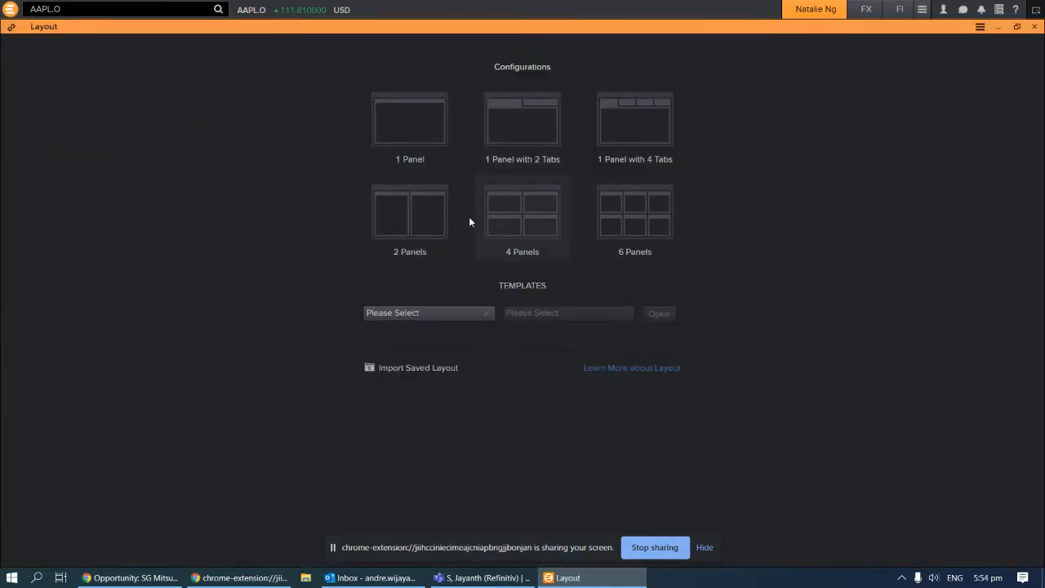
left_click(469, 220)
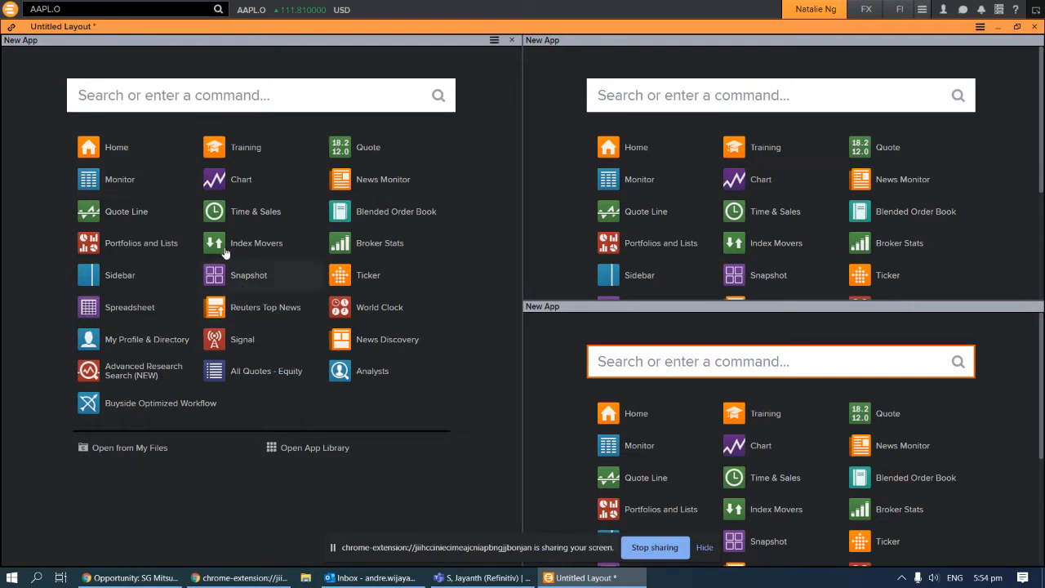
Put a Monitor on the left, a Chart top-right and a News Monitor below, then activate the Monitor's entry row
left_click(134, 185)
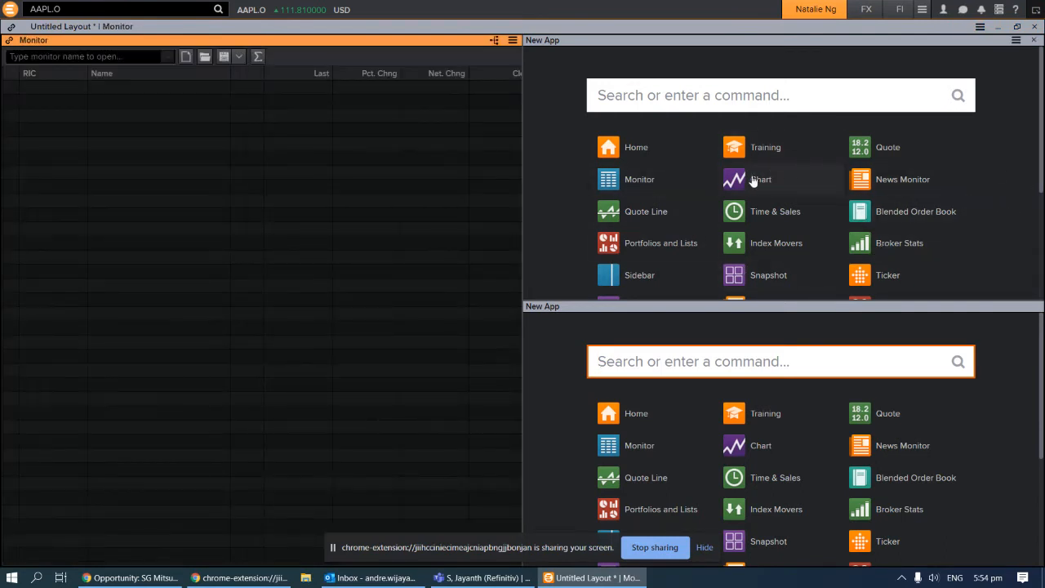
left_click(754, 181)
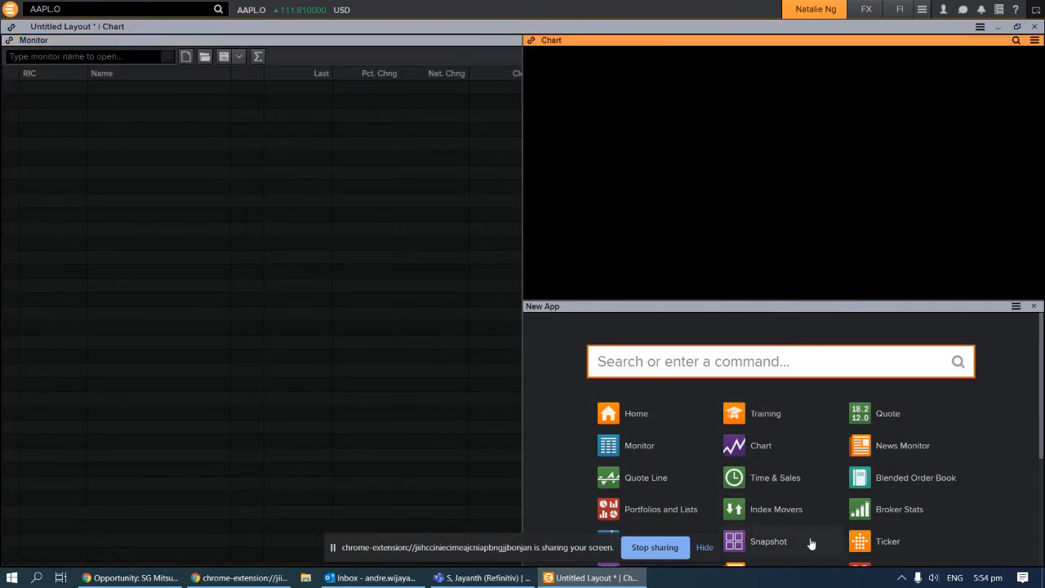
left_click(895, 447)
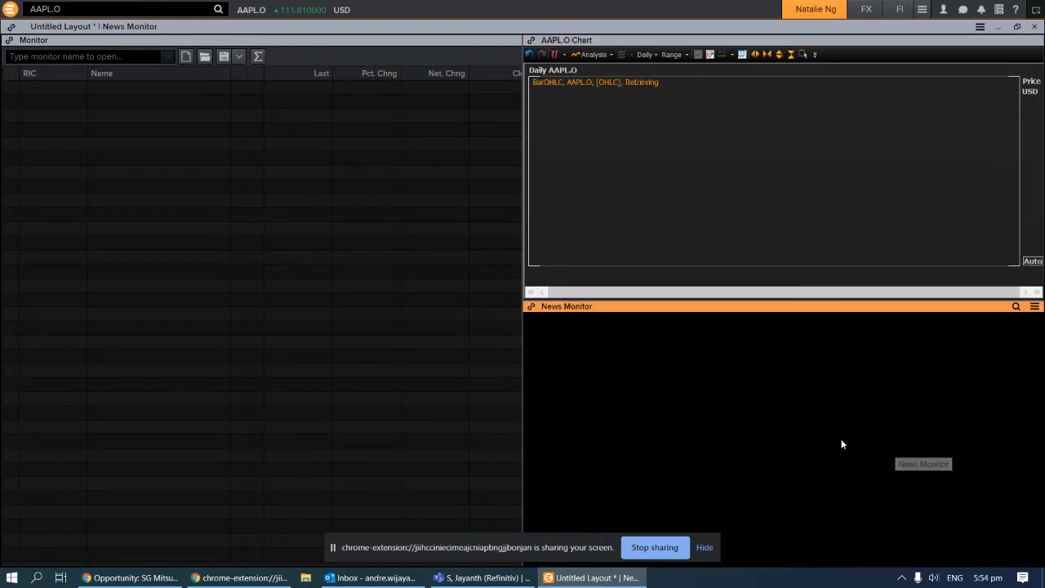
left_click(34, 87)
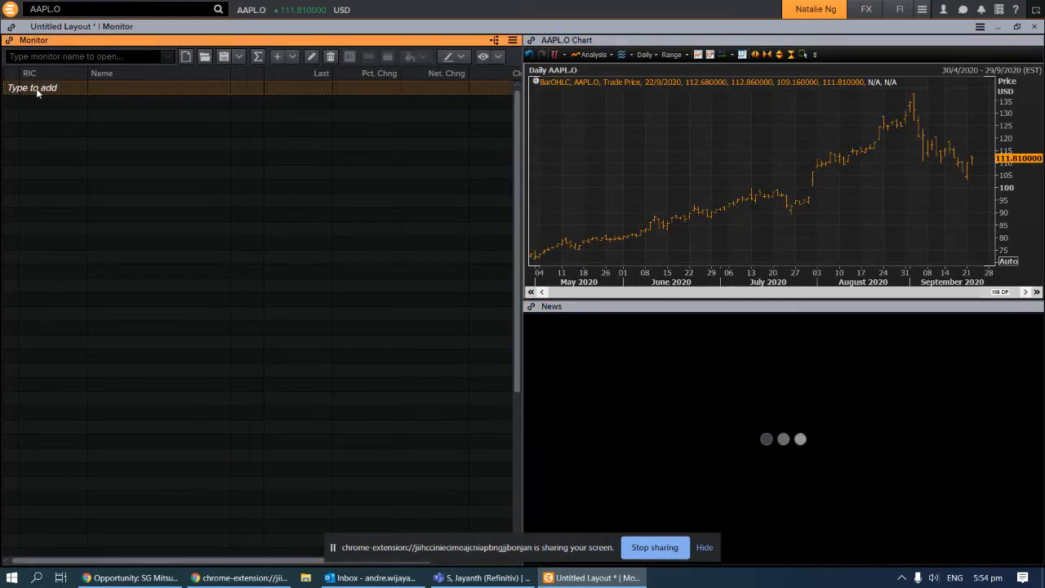
left_click(58, 91)
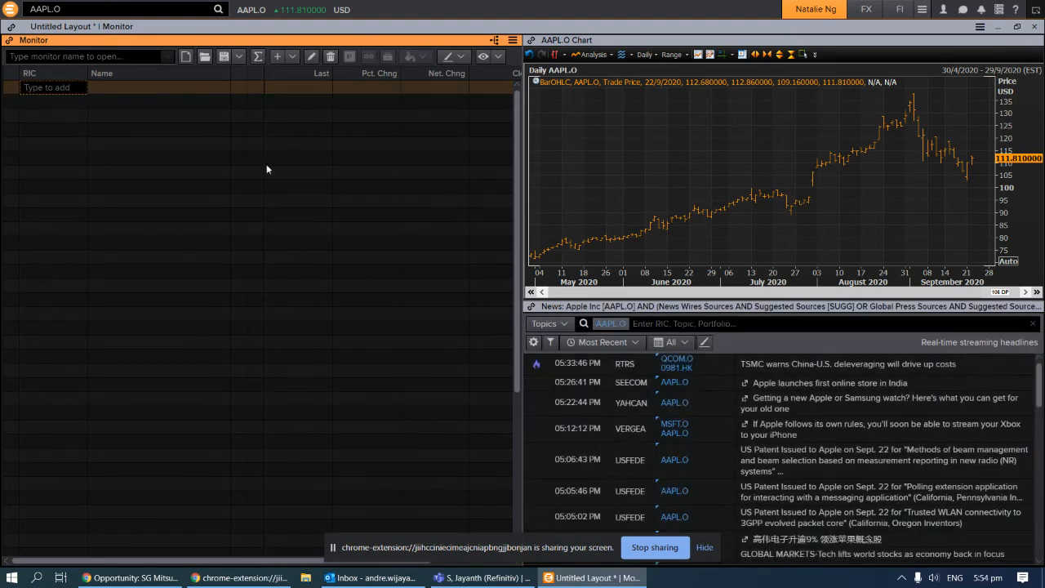
left_click(168, 201)
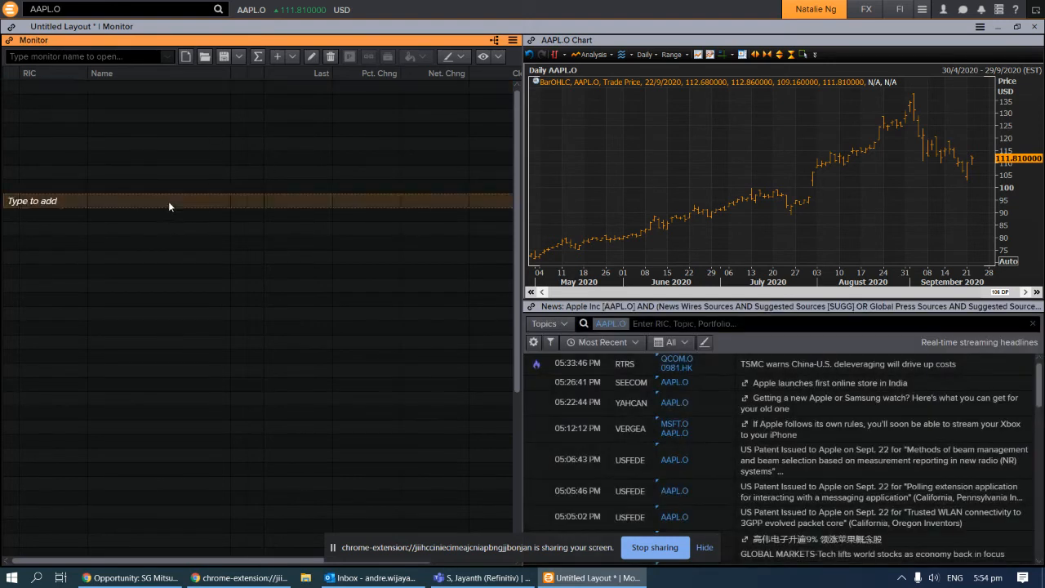
left_click(24, 92)
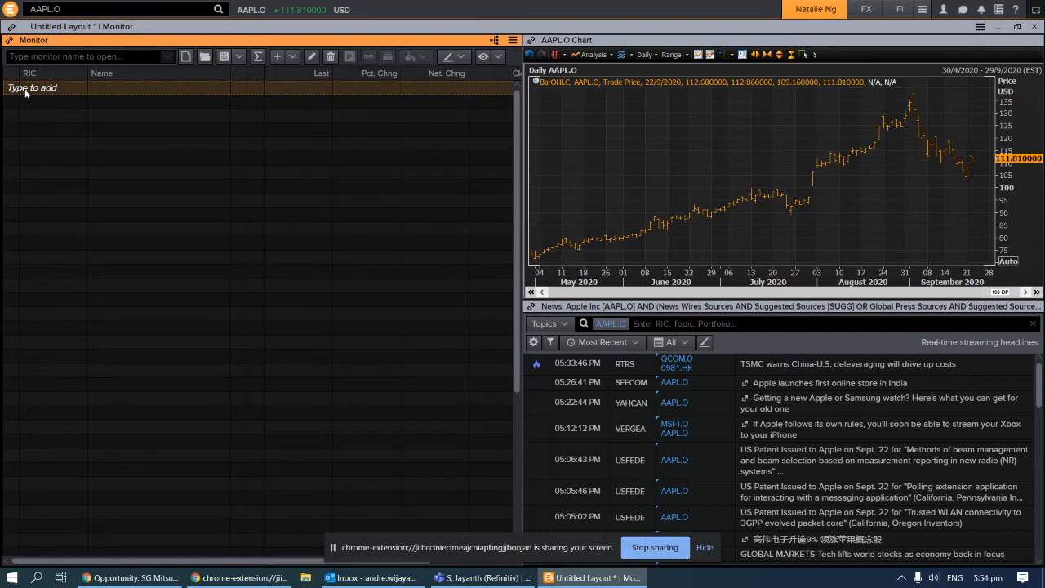
Insert a UNITED STATES header row in the Monitor and add Apple (AAPL.O) beneath it
right_click(25, 92)
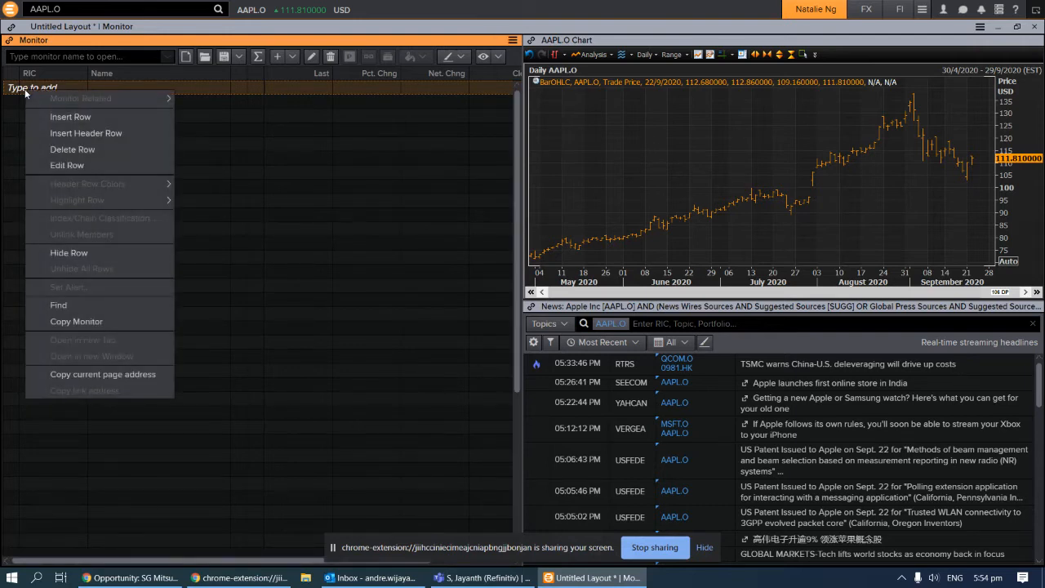
left_click(97, 135)
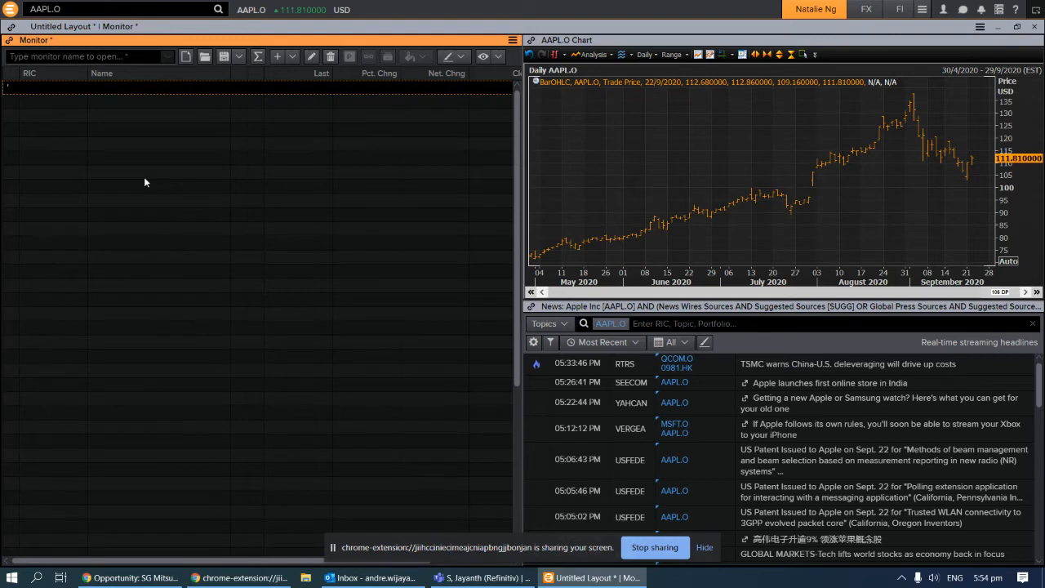
type("UNITED STATES")
key("Return")
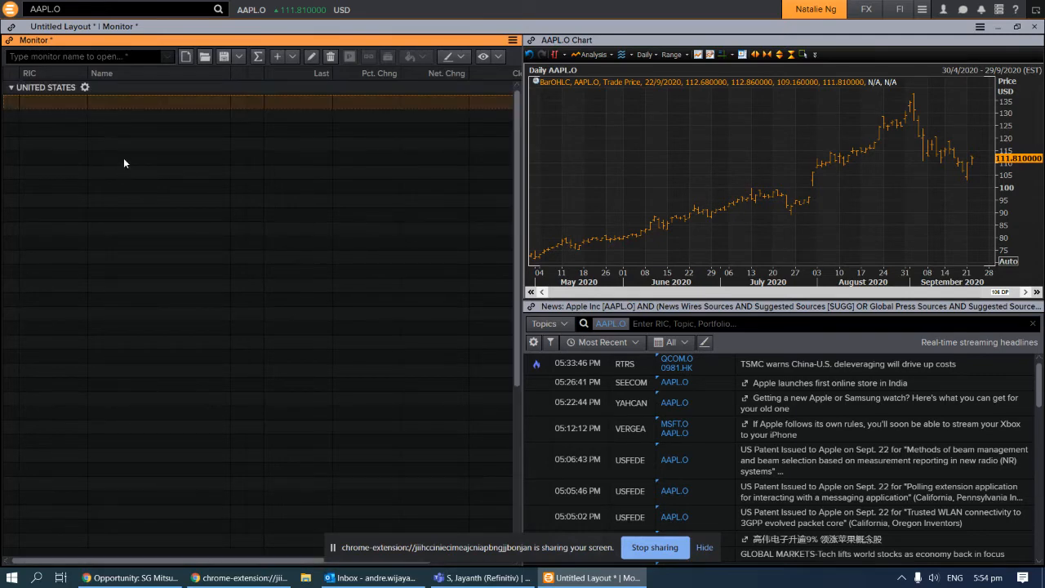
left_click(33, 103)
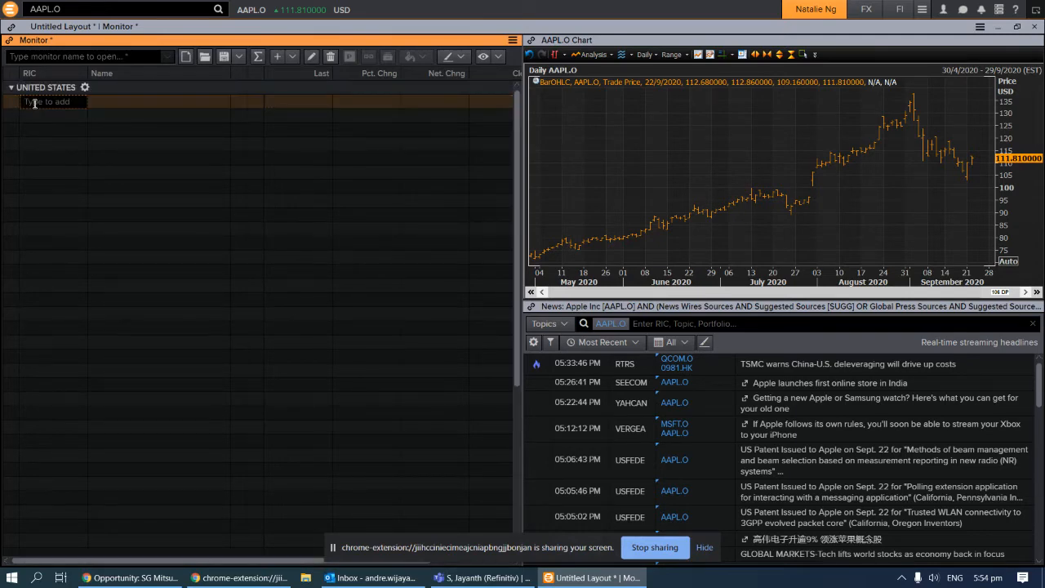
type("APPLE")
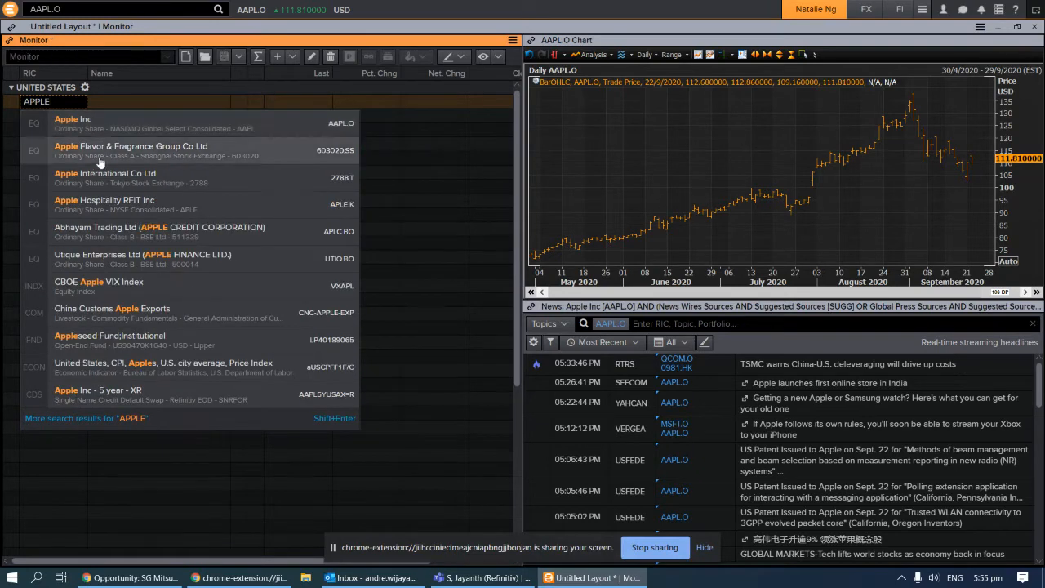
left_click(97, 129)
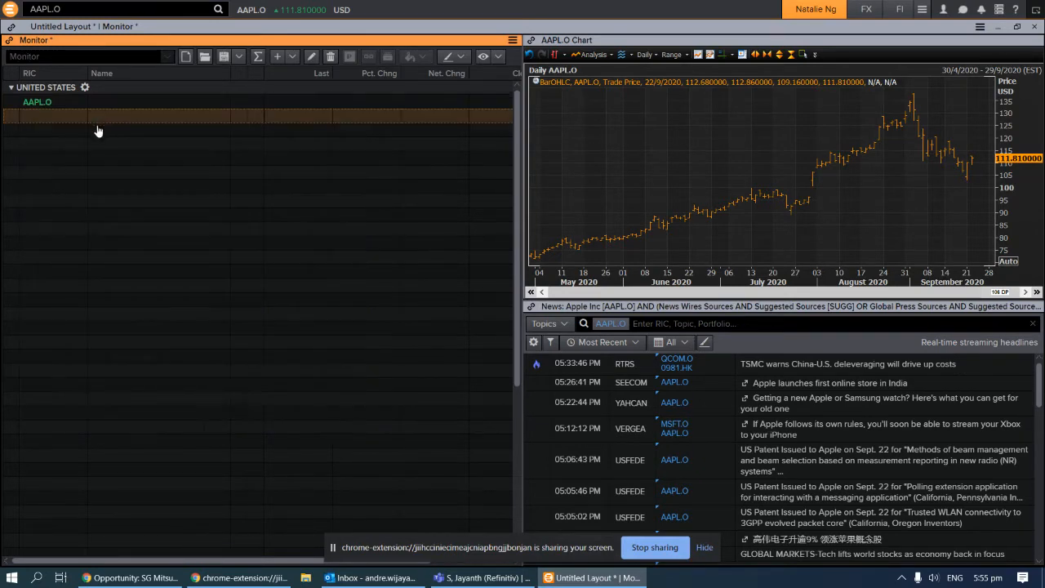
Add GOOGL.O, Facebook (FB.O) and Tesla (TSLA.O) to the United States group
left_click(31, 115)
type("GOOGLE")
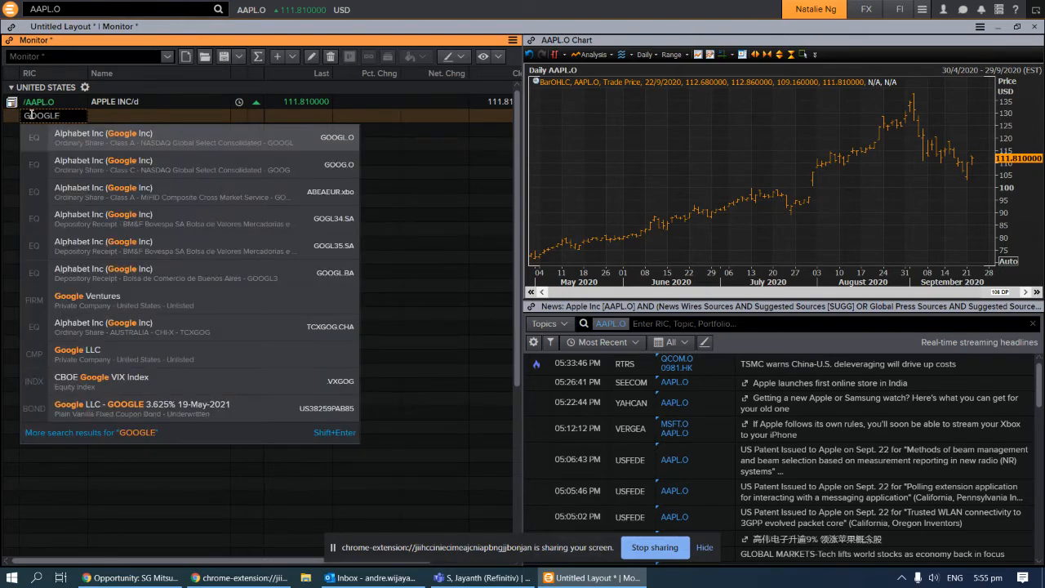
key("Return")
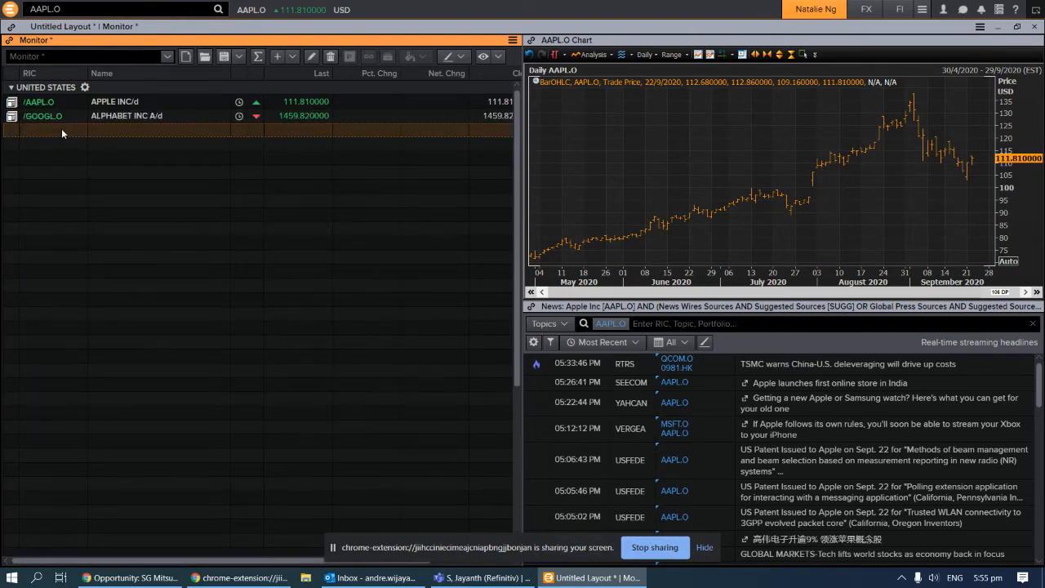
type("FACEBOOK")
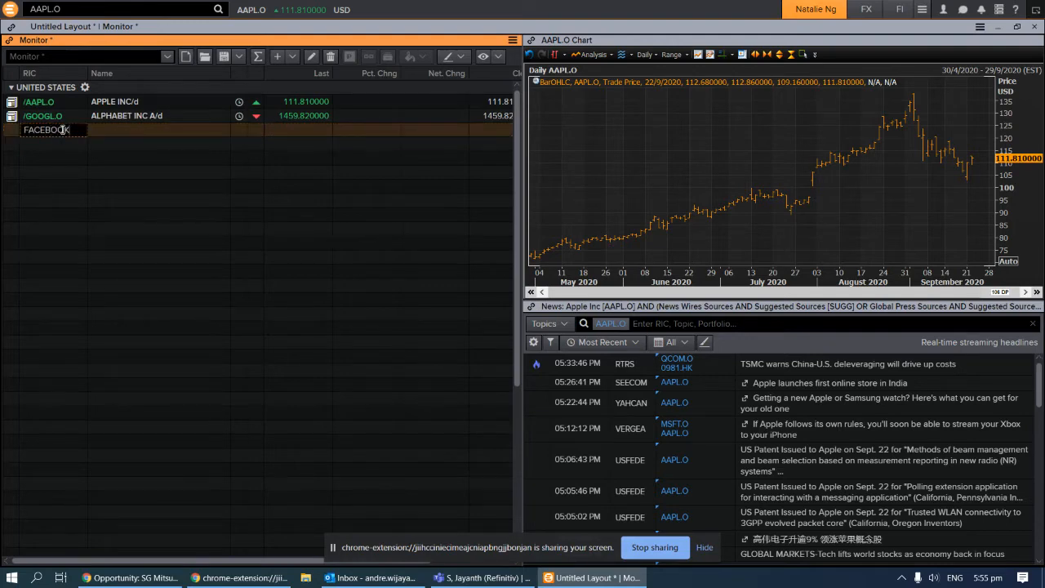
left_click(63, 148)
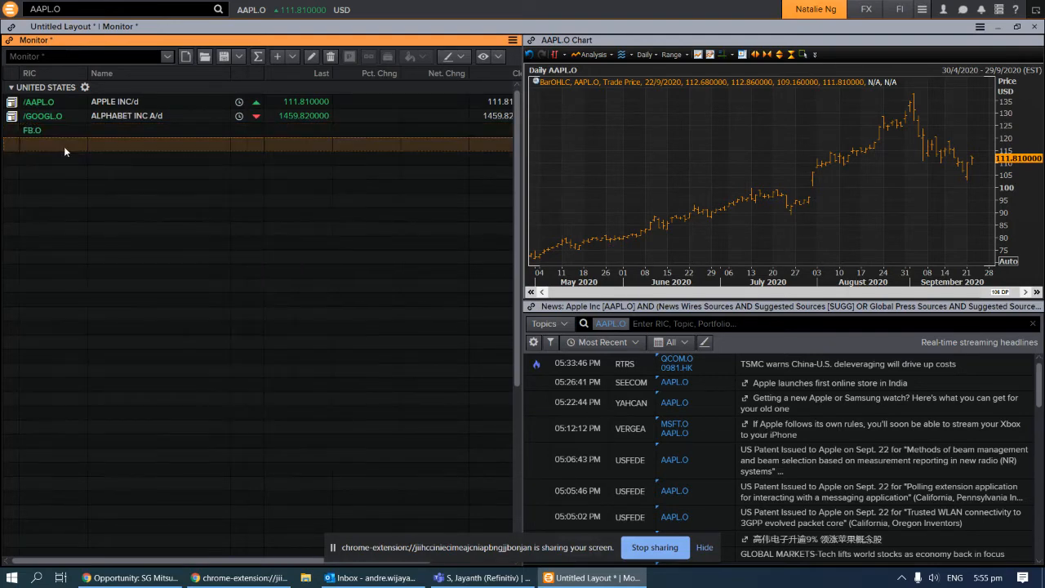
type("TESLA")
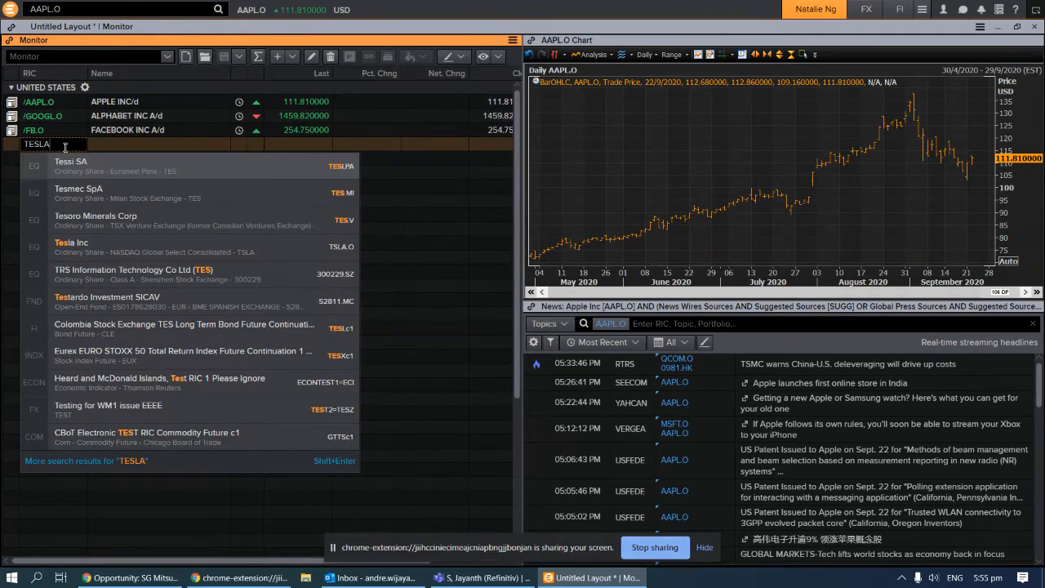
left_click(80, 164)
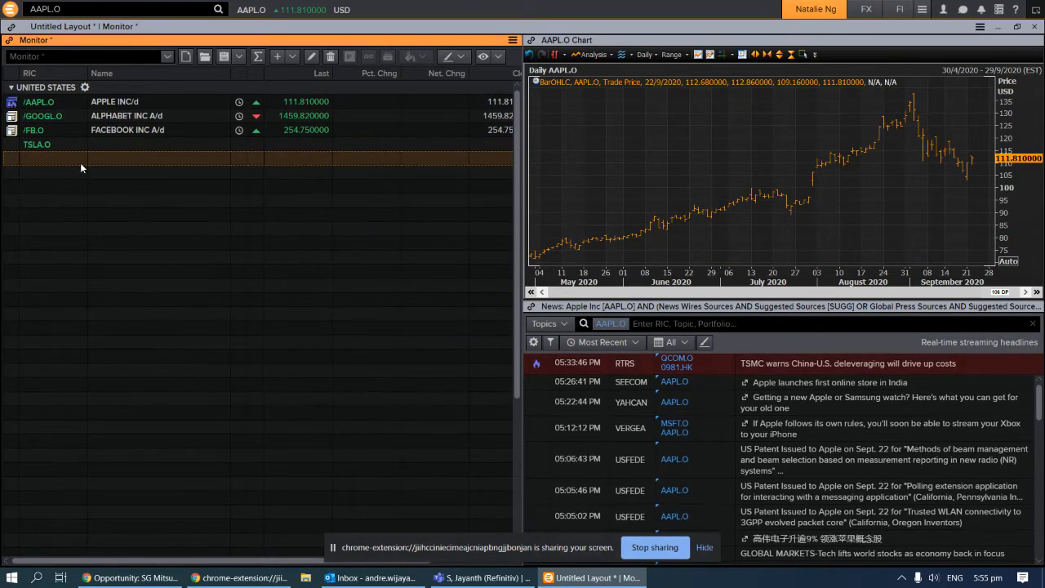
mouse_move(240, 130)
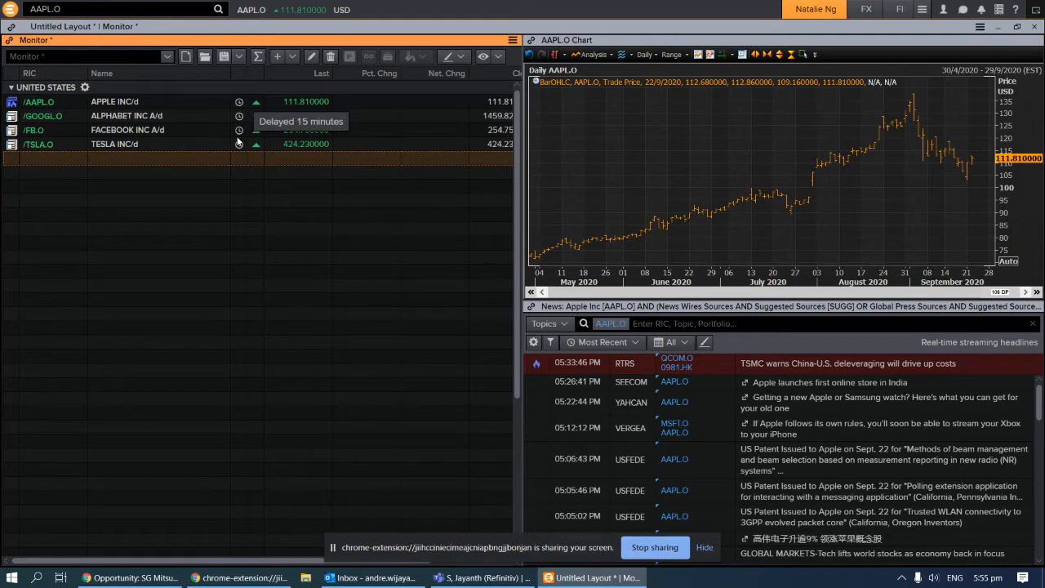
left_click(30, 187)
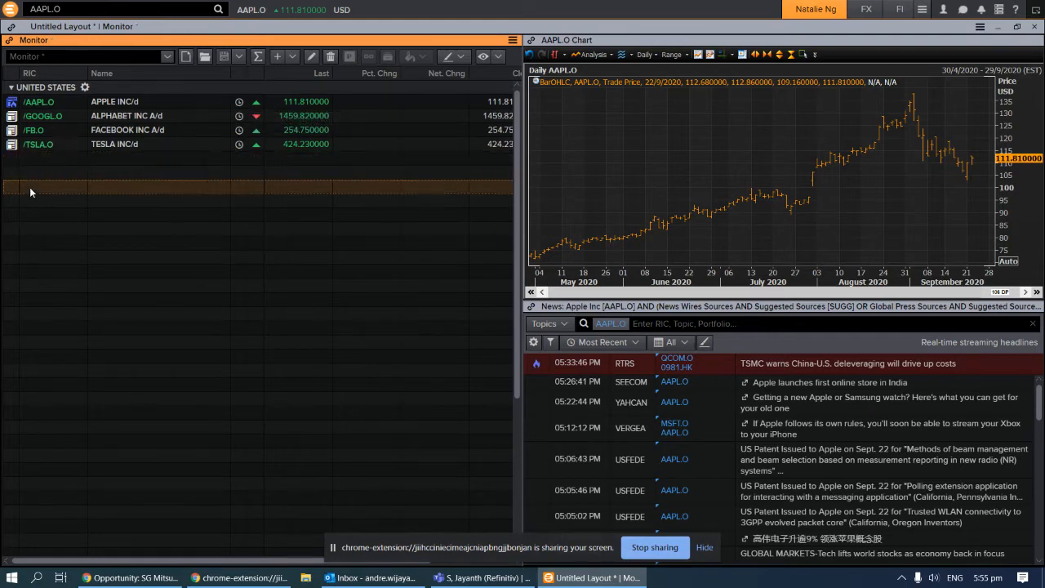
Insert a SINGAPORE header row and add Singapore Airlines (SIAL.SI) under it
right_click(29, 187)
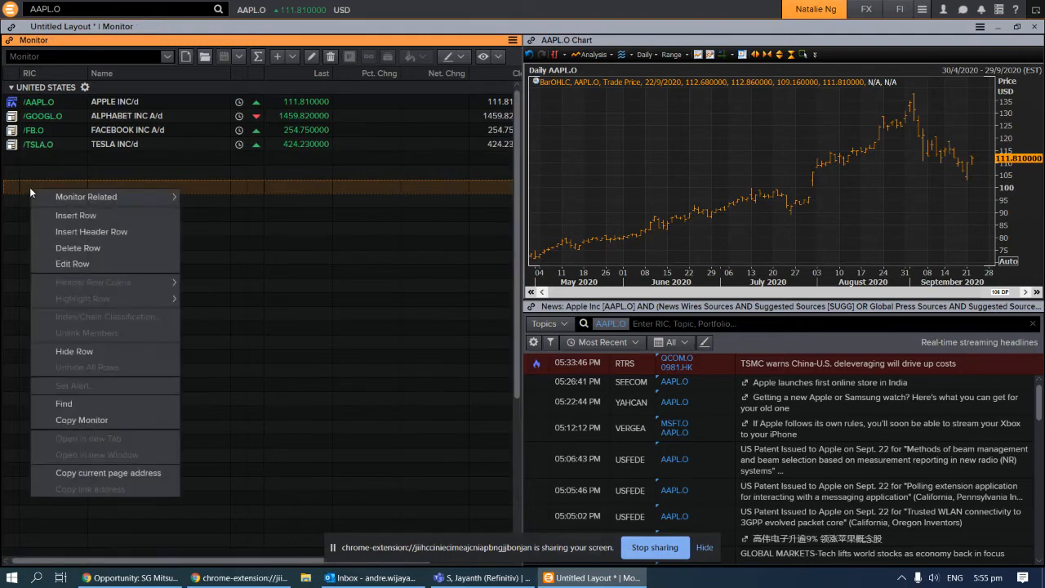
left_click(89, 232)
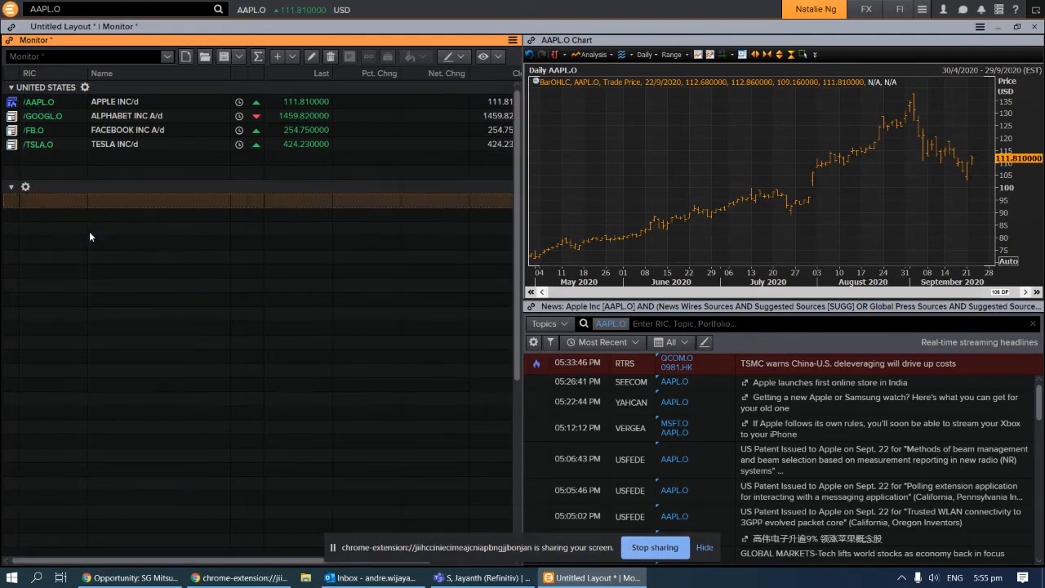
type("SIN")
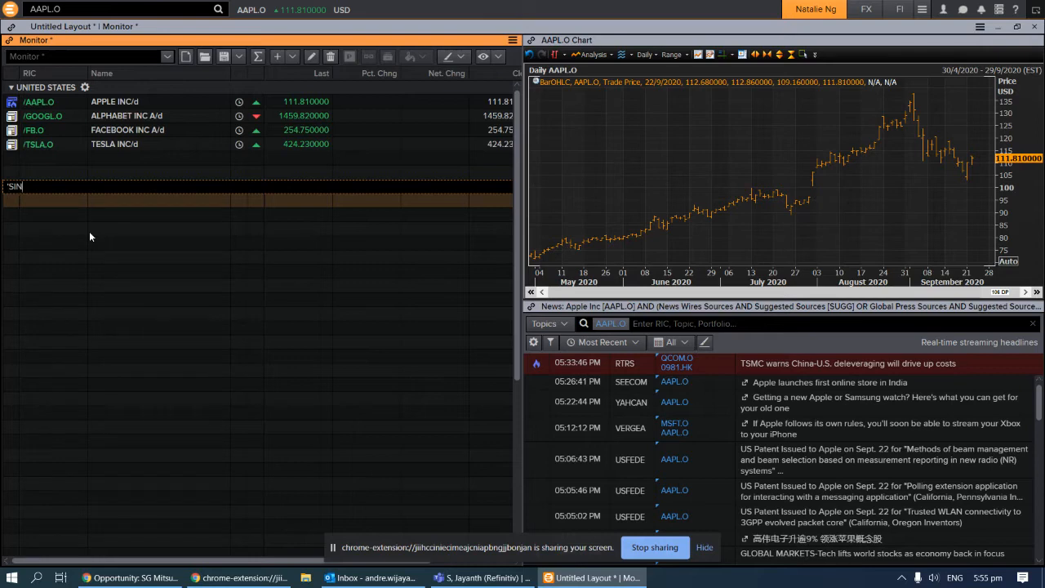
type("GAPORE")
key("Return")
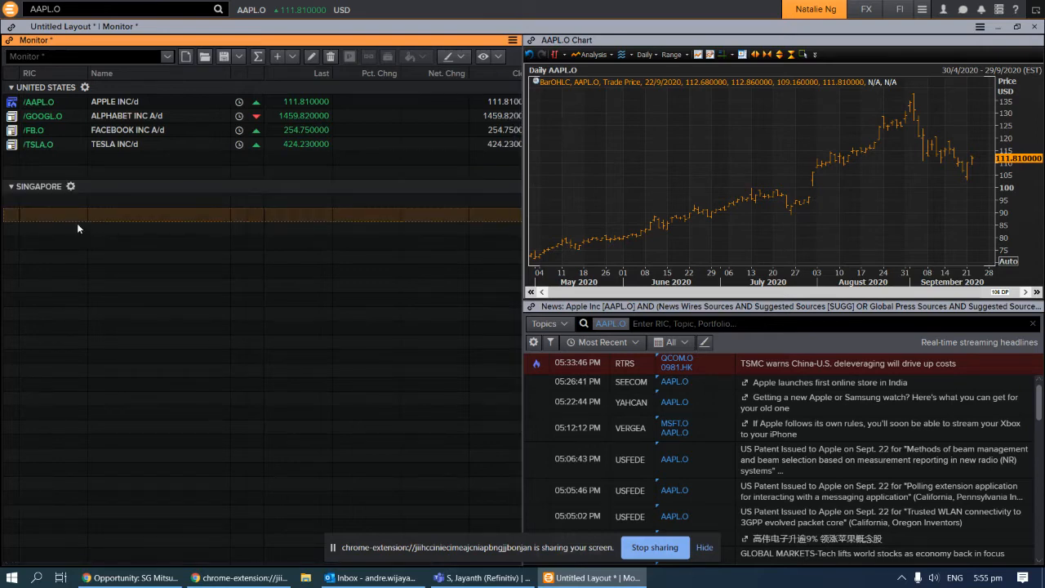
left_click(52, 199)
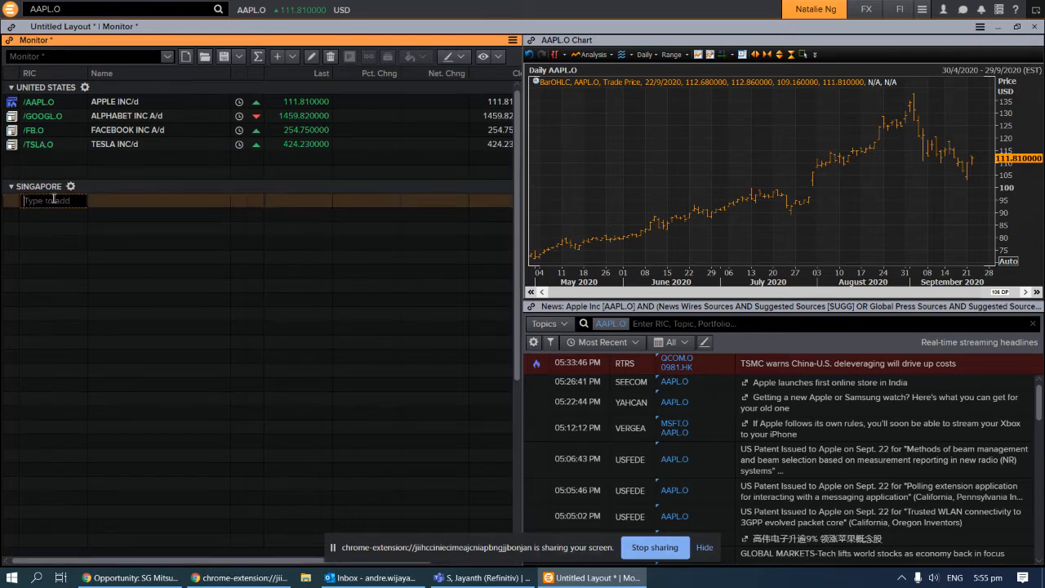
type("SINGAPORE A")
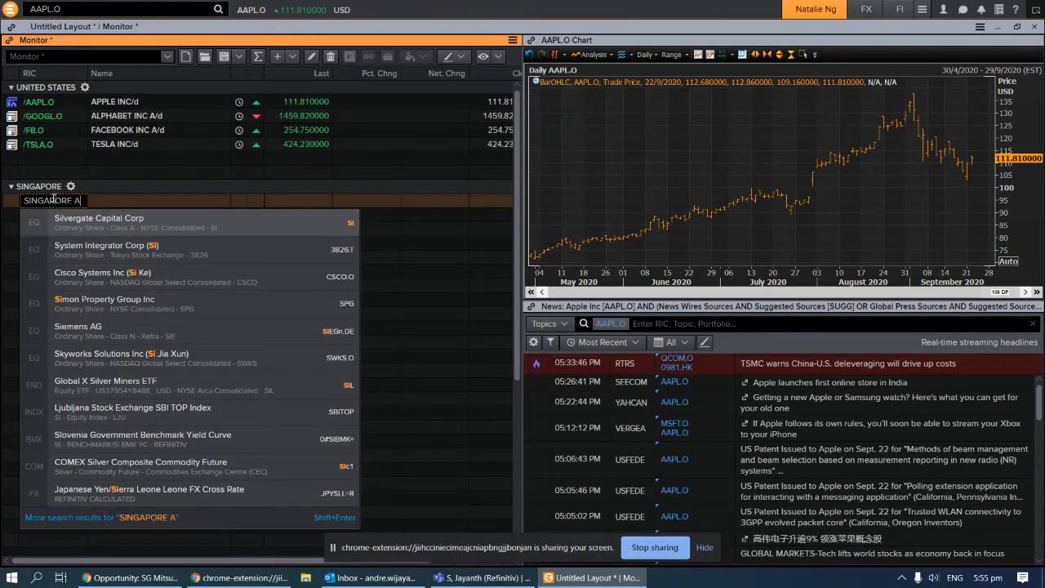
type("IRL")
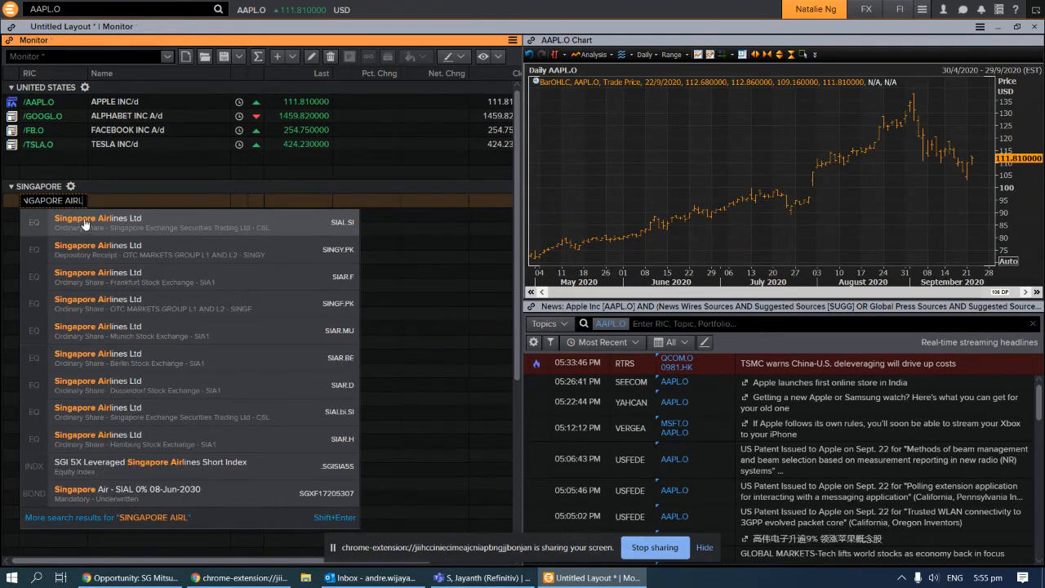
left_click(83, 219)
Add DBS (DBSM.SI), UOB (UOBH.SI) and OCBC (OCBC.SI) to the SINGAPORE group
type("DBS")
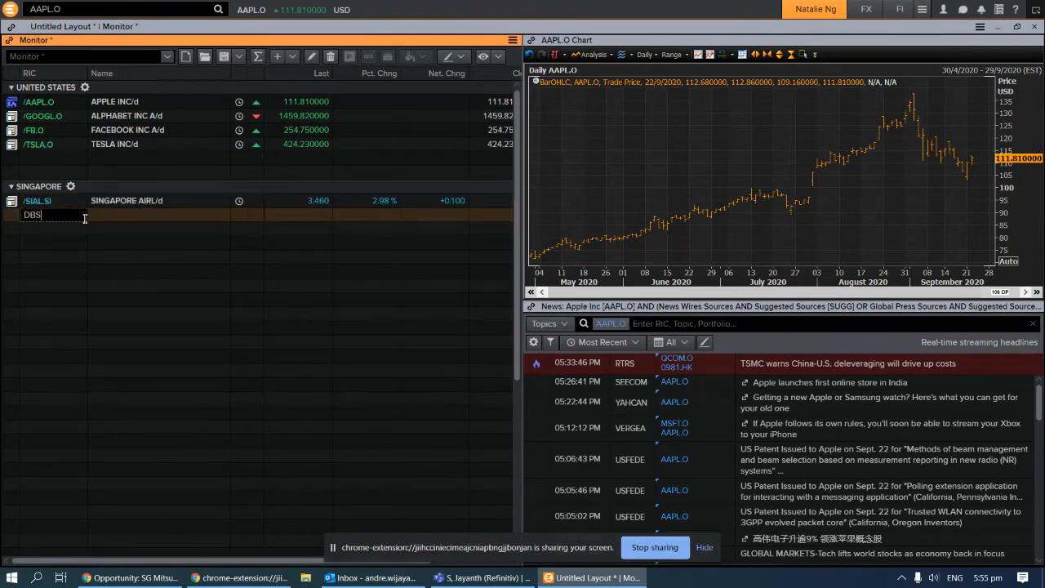
left_click(84, 231)
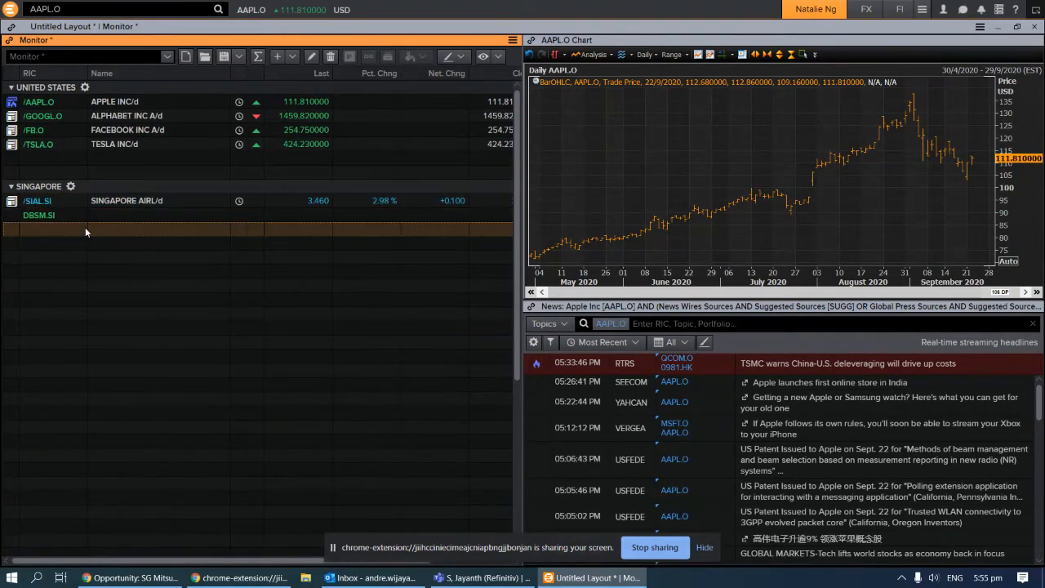
type("UOB")
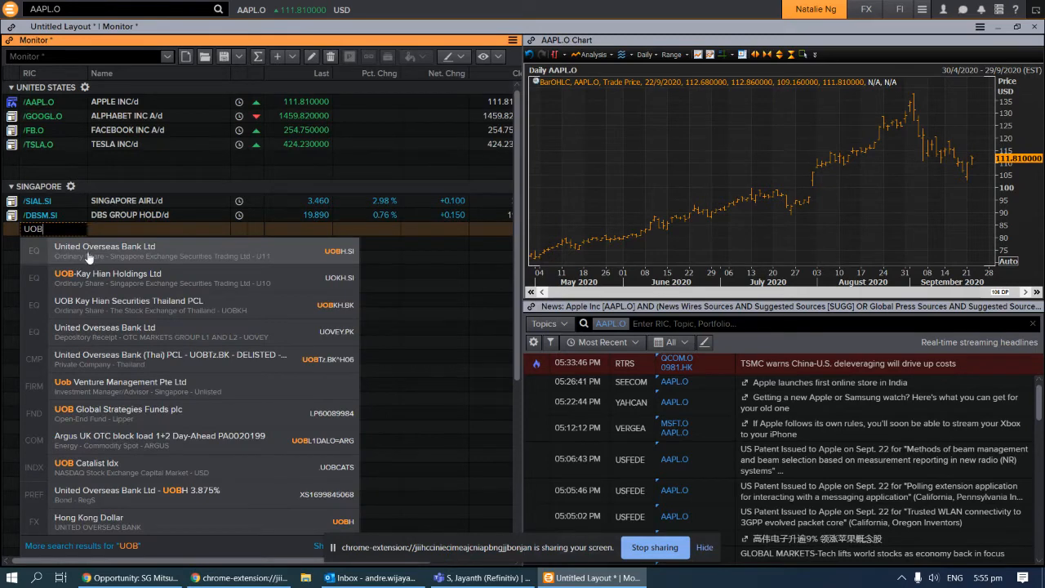
left_click(87, 251)
type("OCBC")
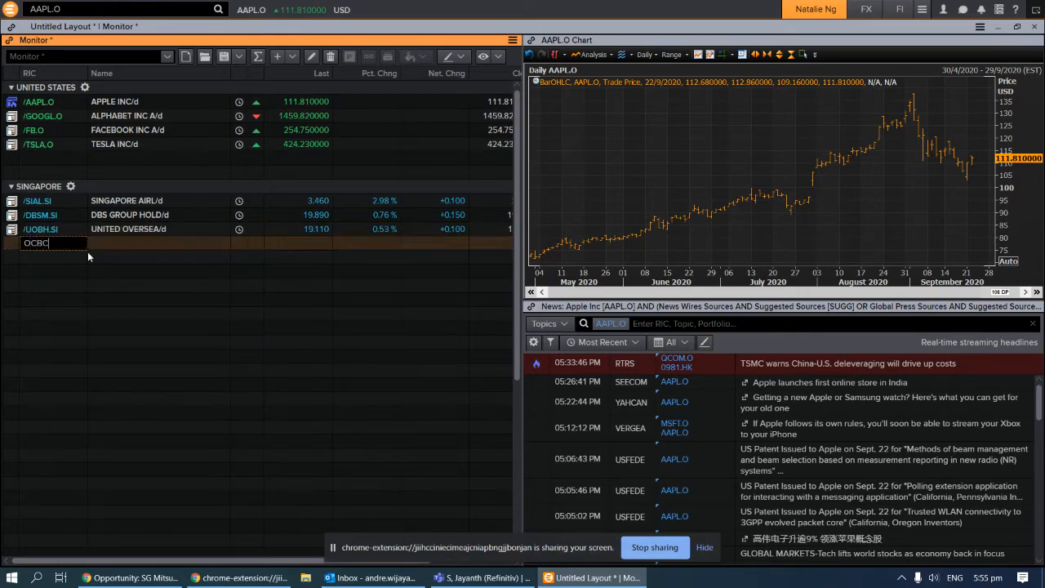
left_click(170, 245)
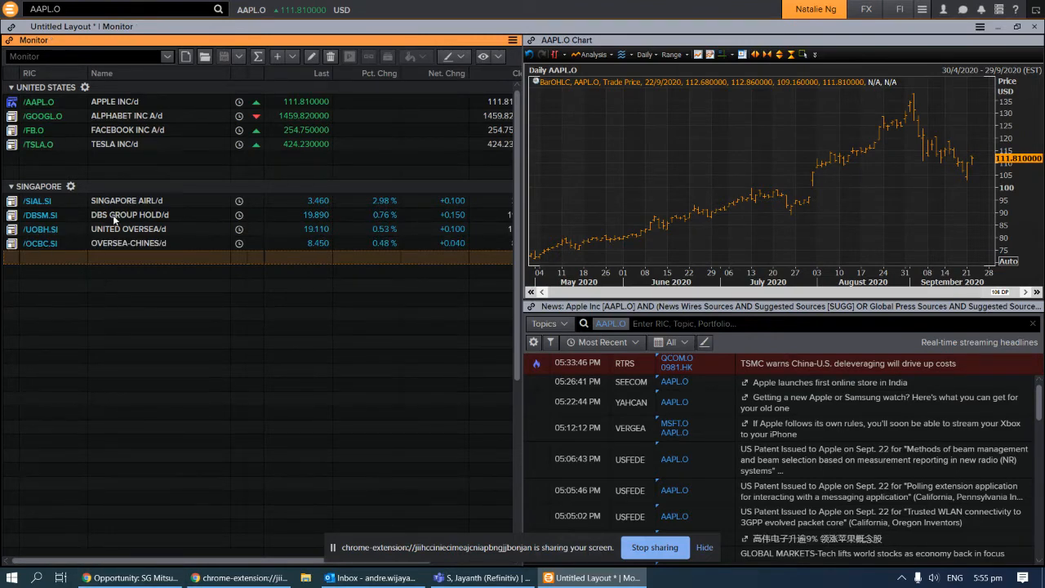
Insert Singtel (STEL.SI) in a new row above DBSM.SI, just below SIAL.SI
left_click(47, 217)
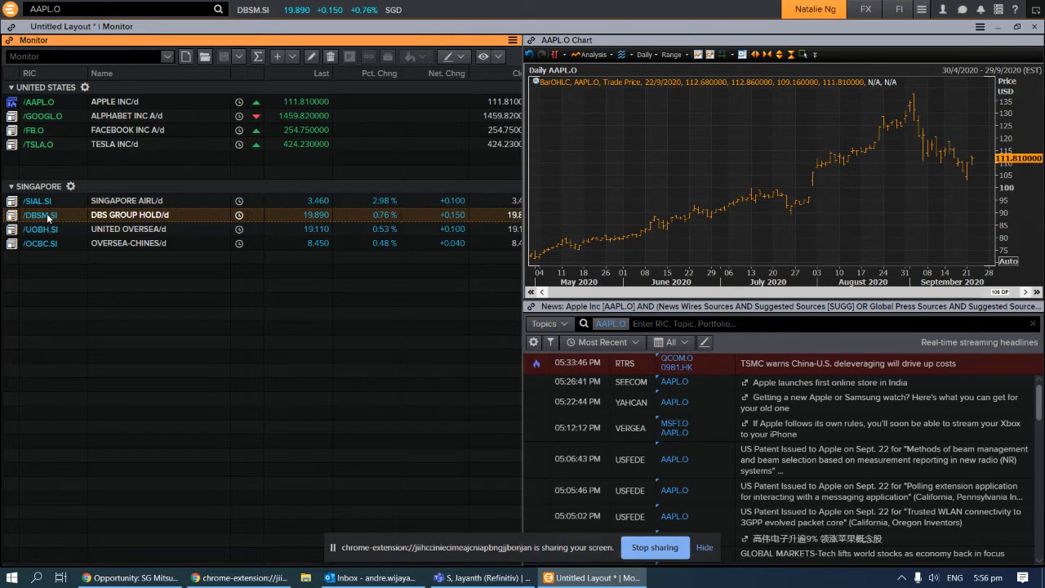
key("Insert")
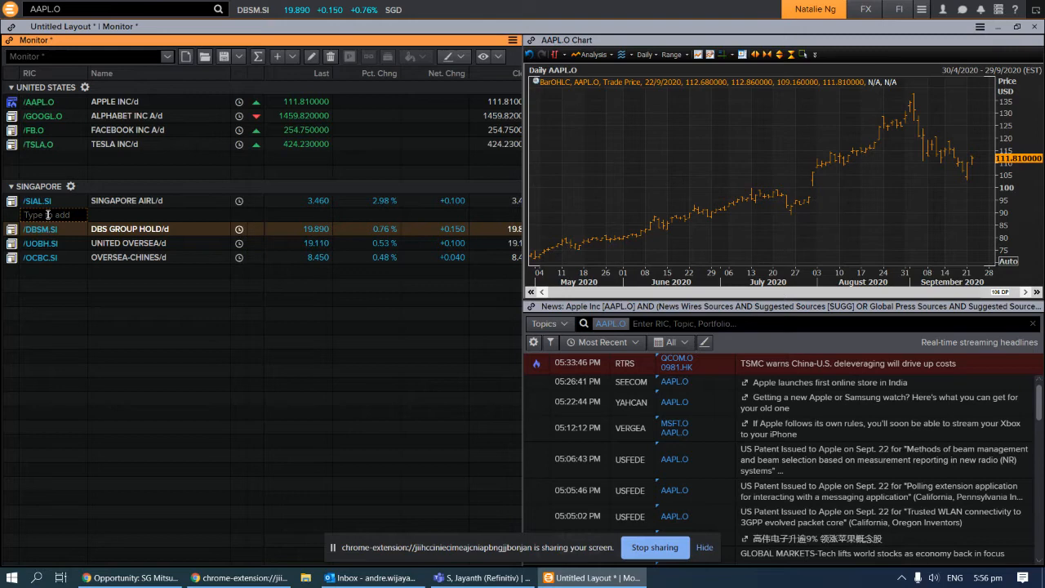
type("SING")
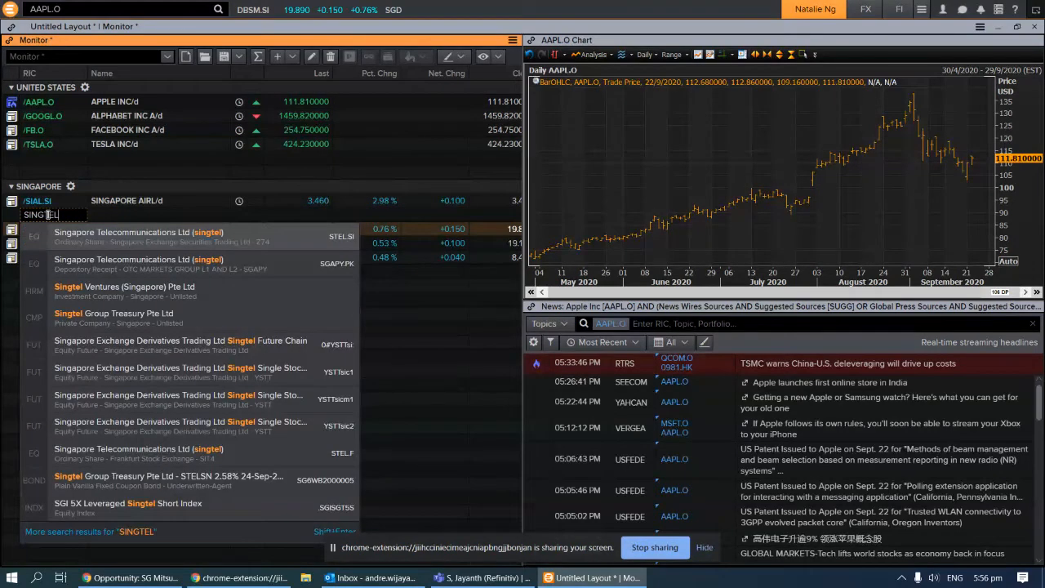
type("TEL")
left_click(88, 241)
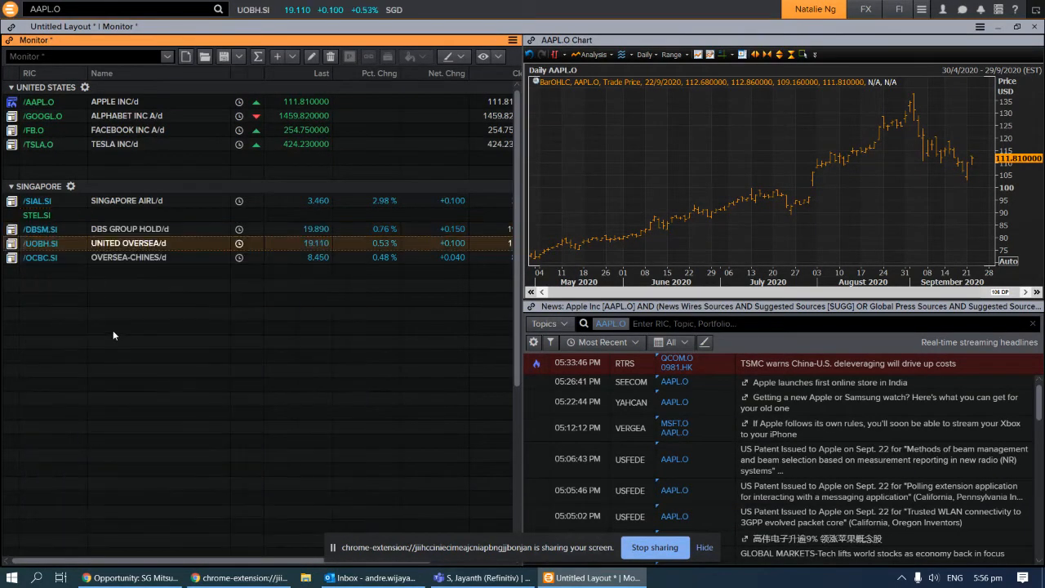
left_click(153, 369)
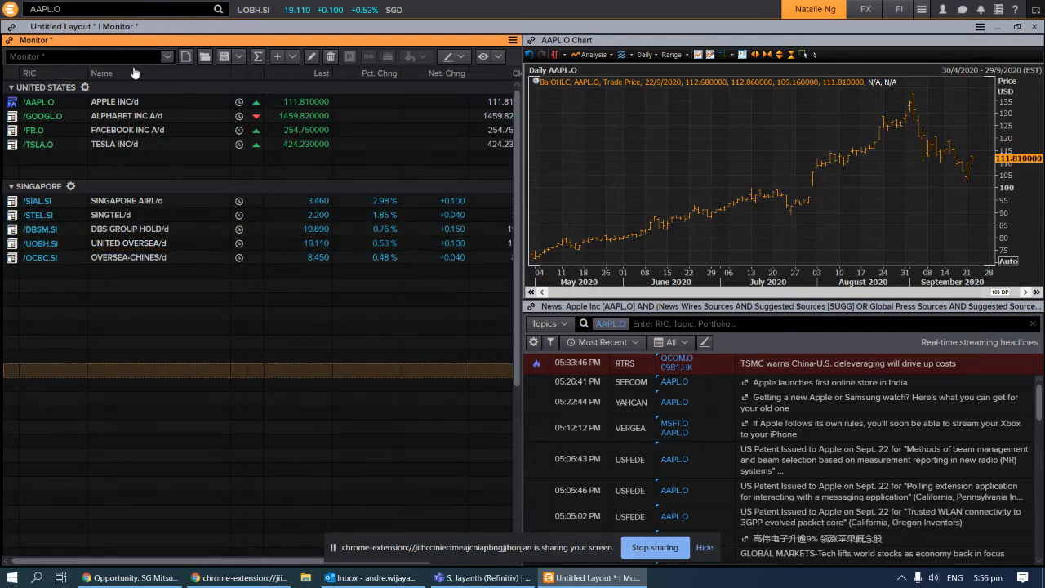
Give the Monitor the blue link colour
left_click(11, 27)
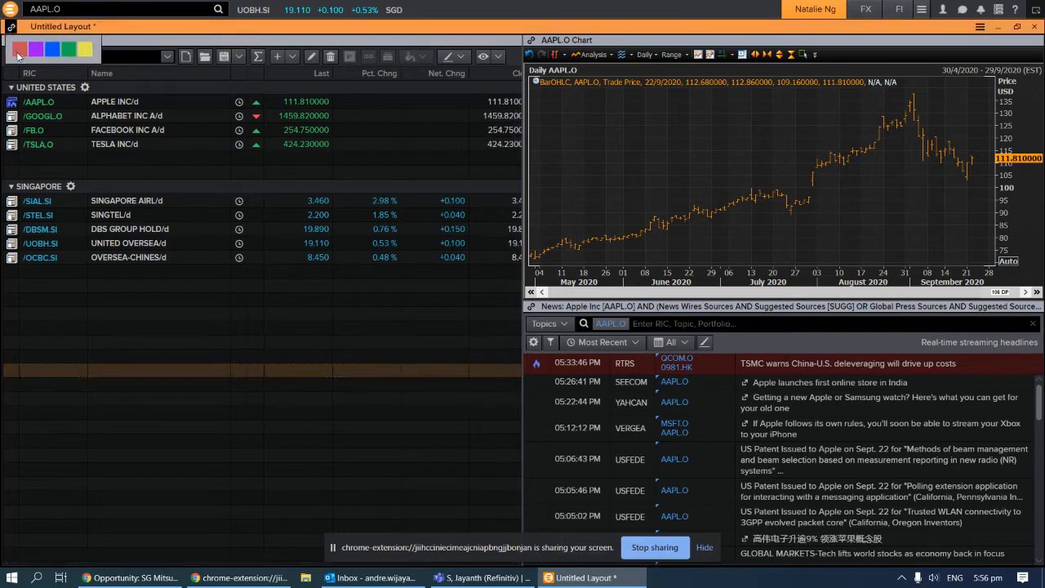
left_click(21, 50)
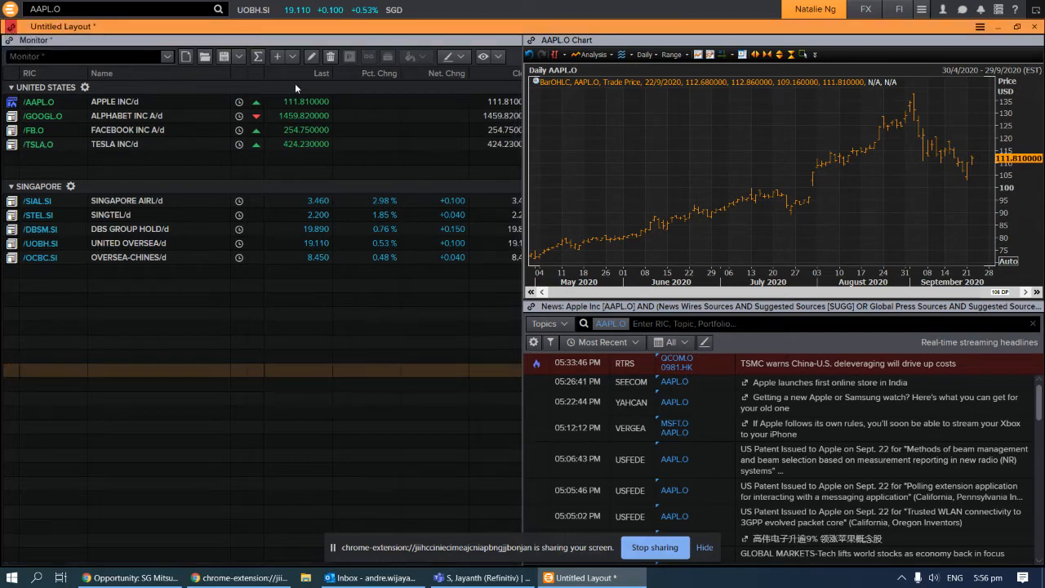
left_click(532, 40)
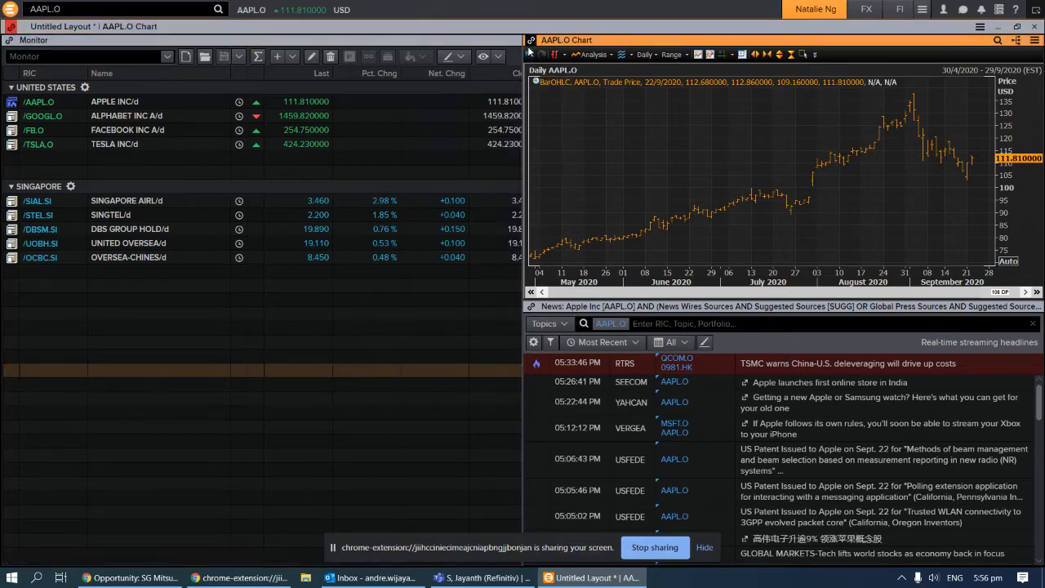
left_click(9, 40)
left_click(18, 69)
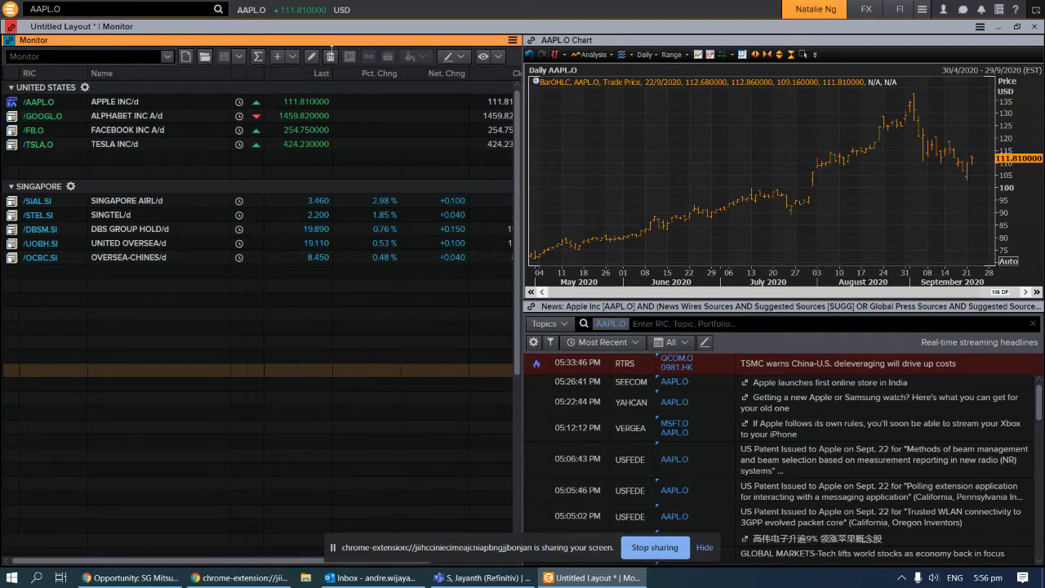
Join the chart to the Monitor's blue link group, activate the news panel and select AAPL.O
left_click(530, 41)
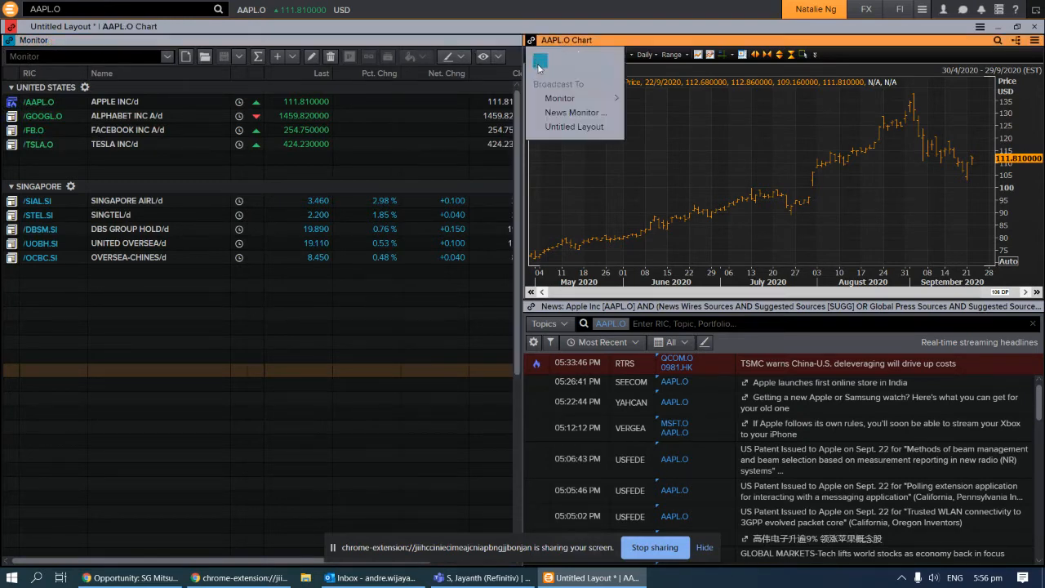
left_click(544, 93)
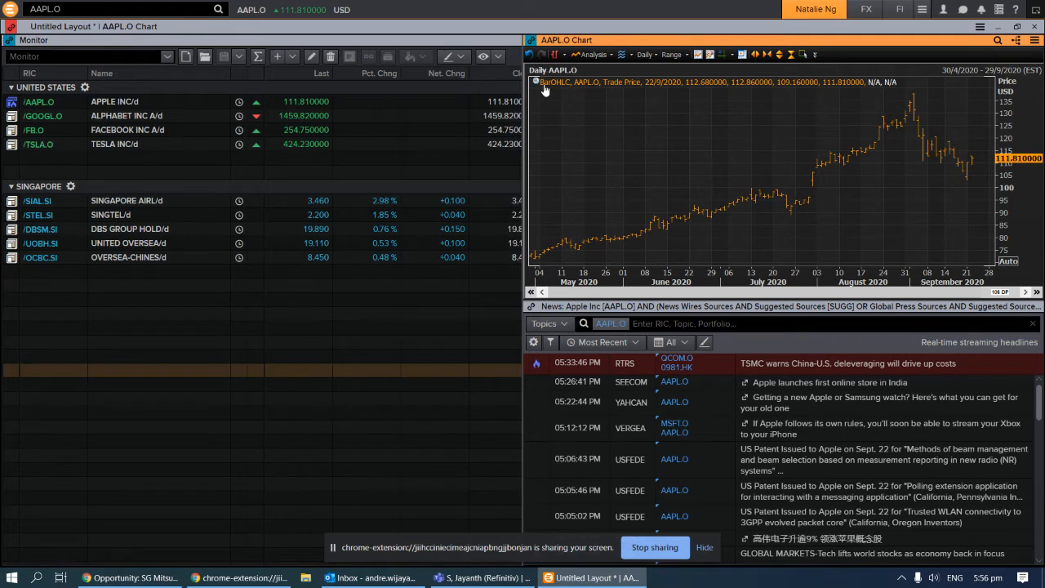
left_click(556, 306)
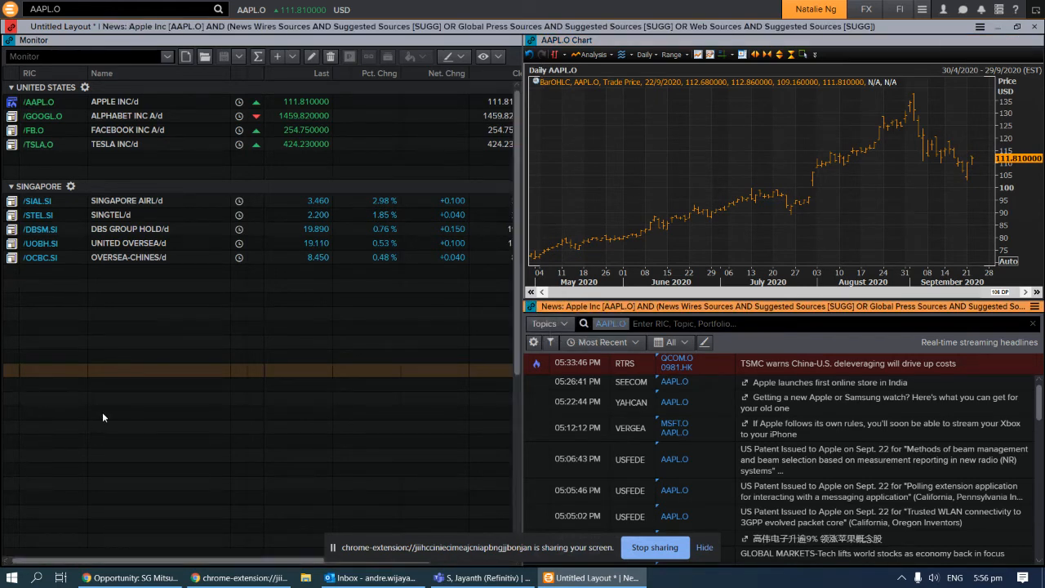
left_click(49, 106)
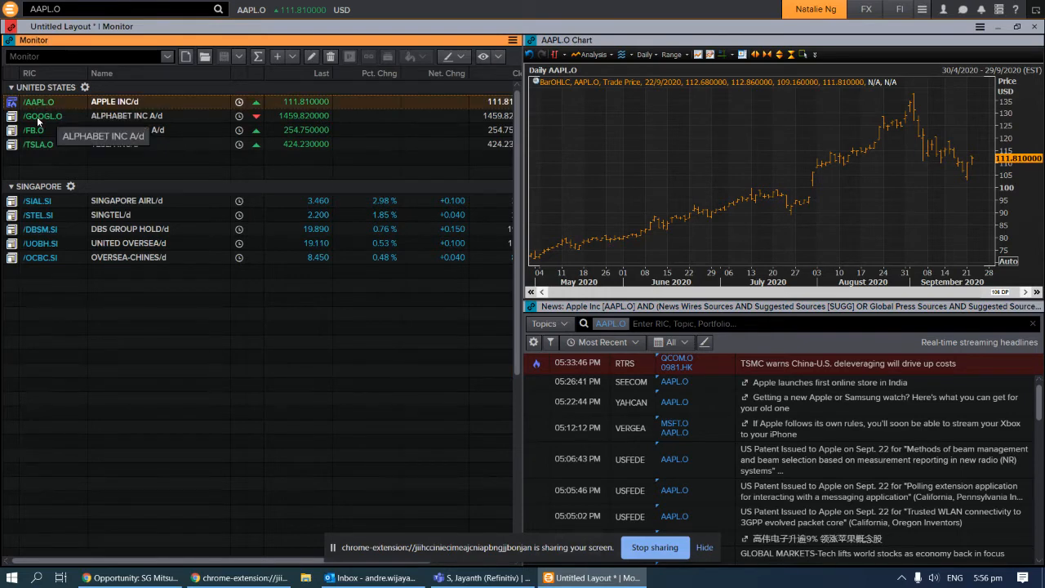
Select GOOGL.O, then FB.O in the Monitor so the linked chart and news show FB.O
left_click(37, 117)
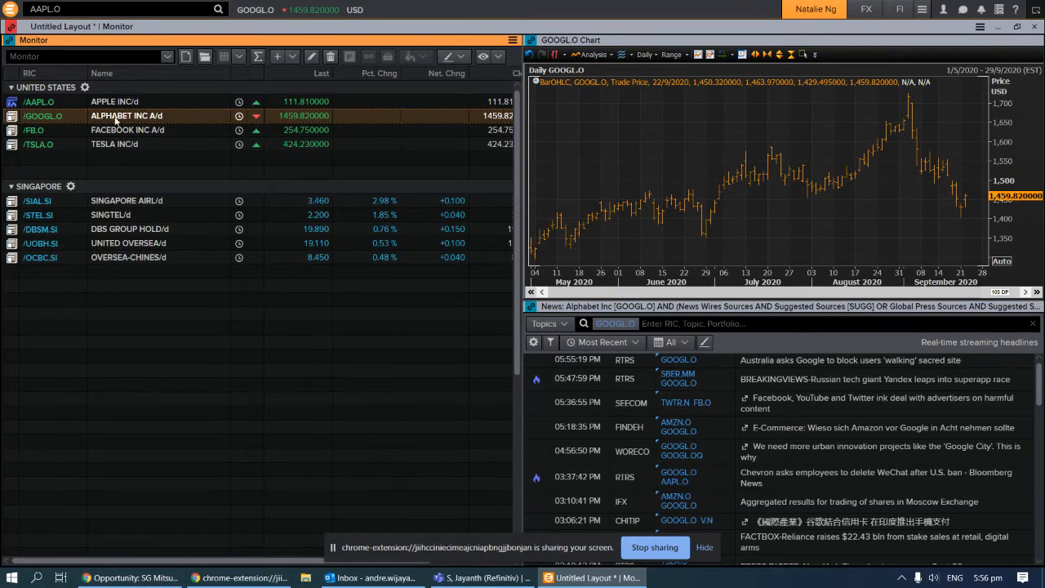
left_click(27, 132)
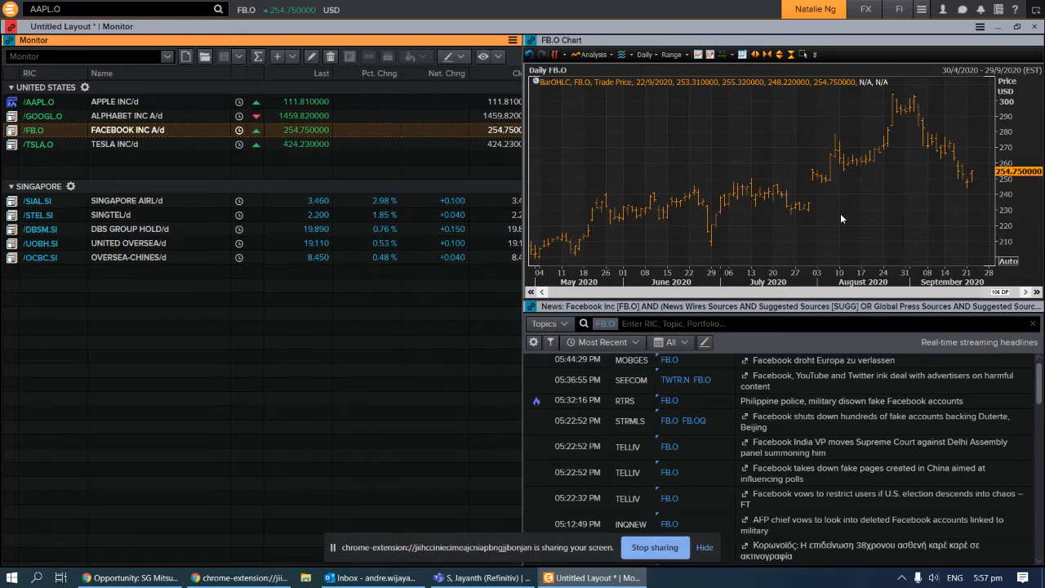
left_click(334, 402)
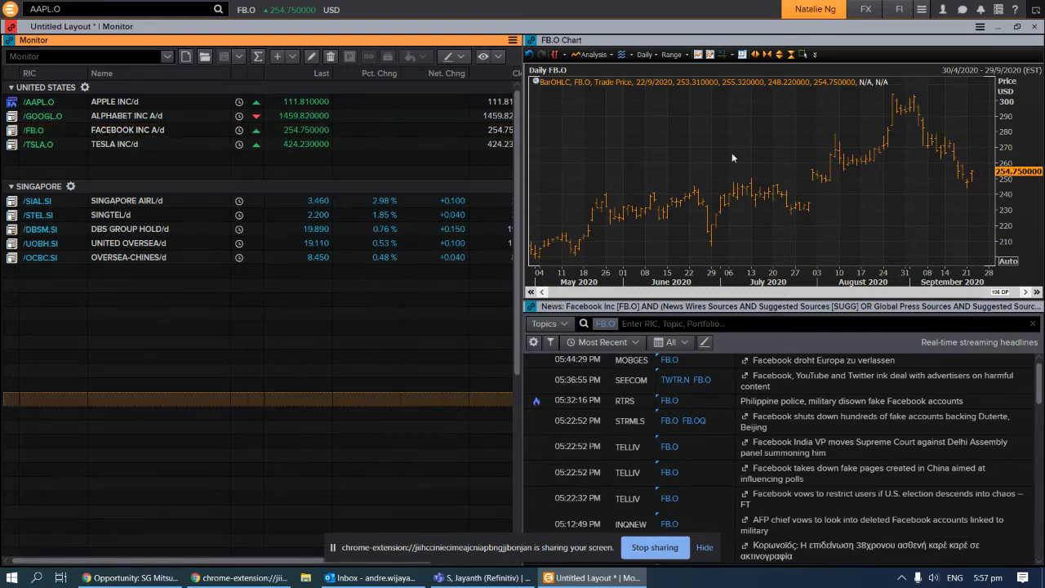
Add a new single-panel sheet to the layout that shows the Eikon Home page
left_click(980, 27)
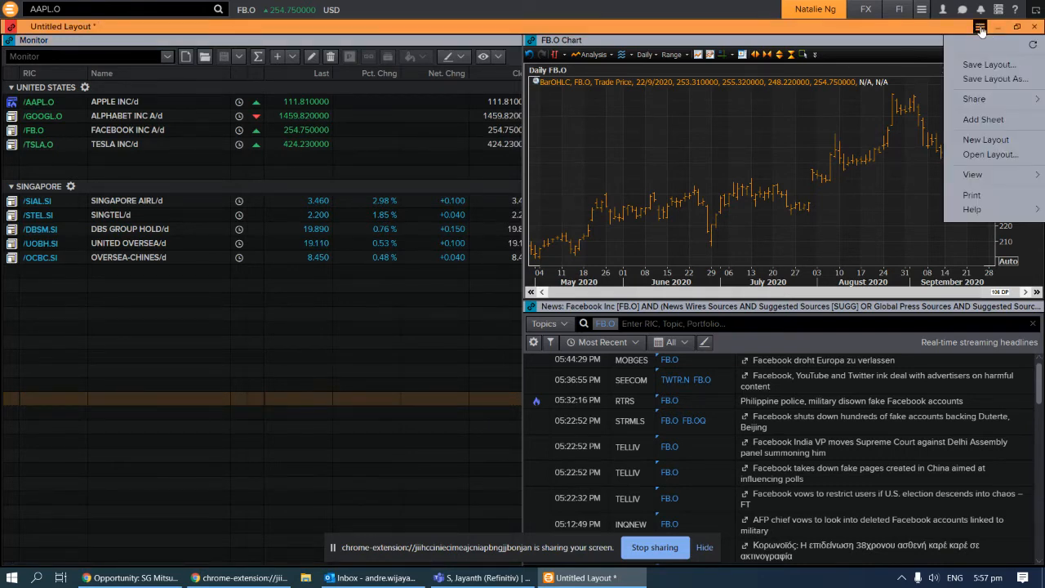
left_click(985, 120)
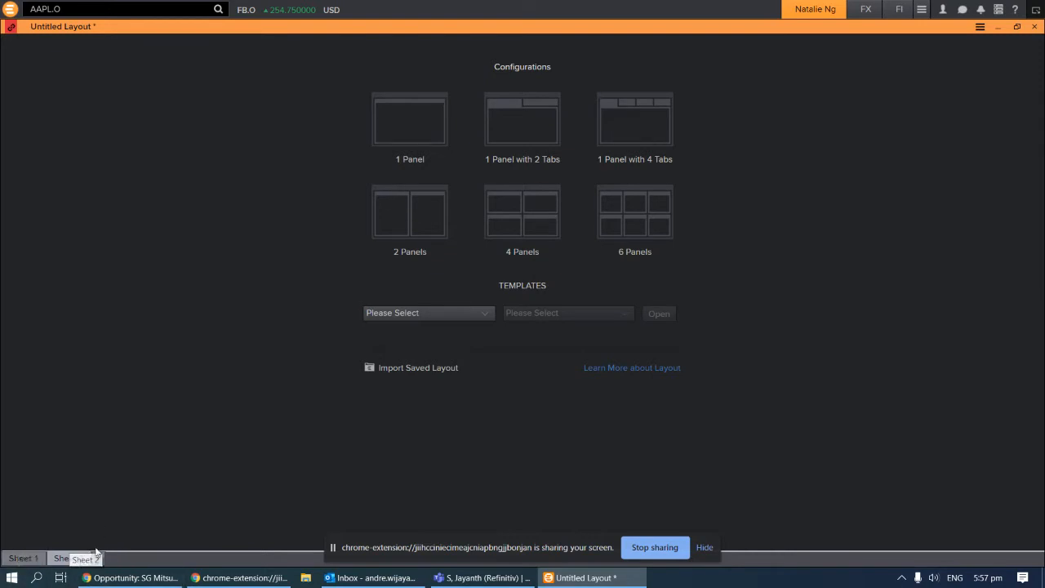
left_click(419, 139)
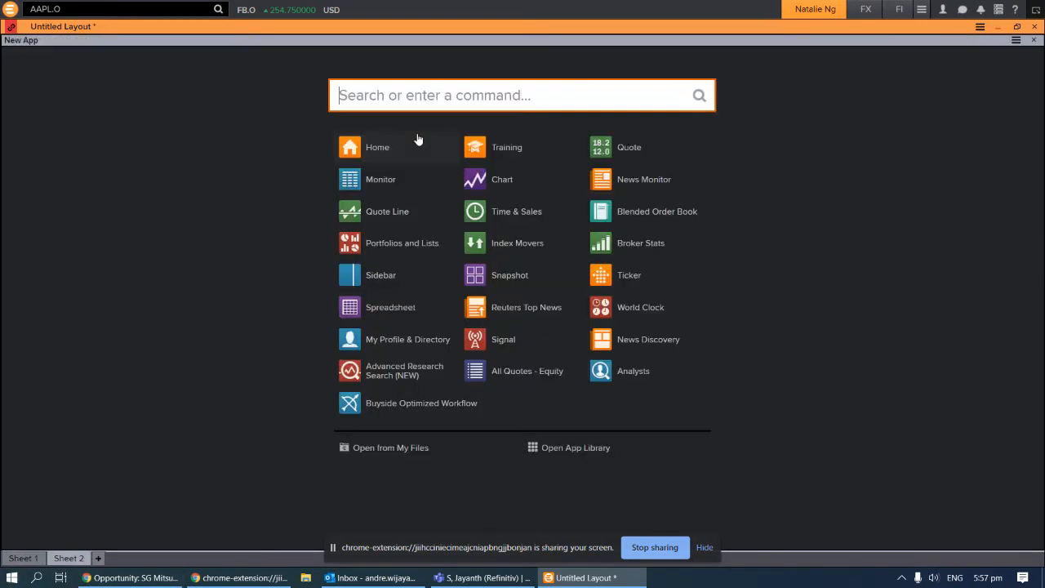
left_click(395, 147)
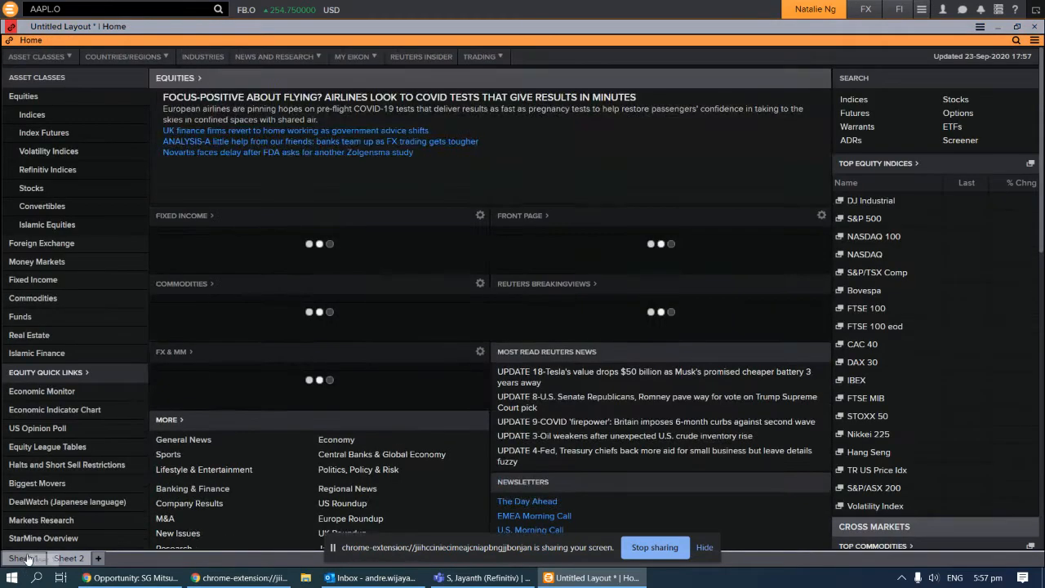
left_click(69, 558)
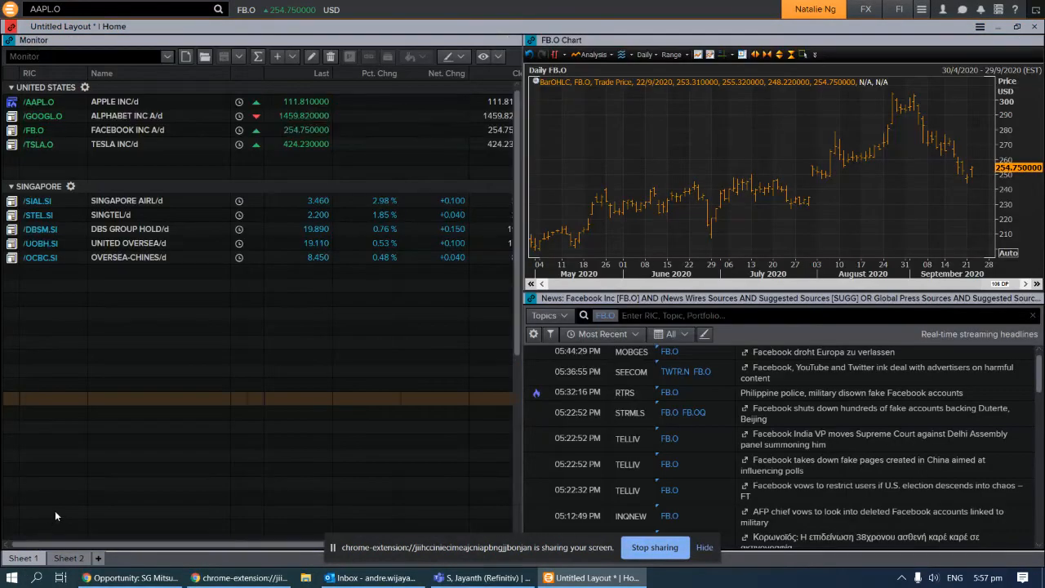
left_click(72, 559)
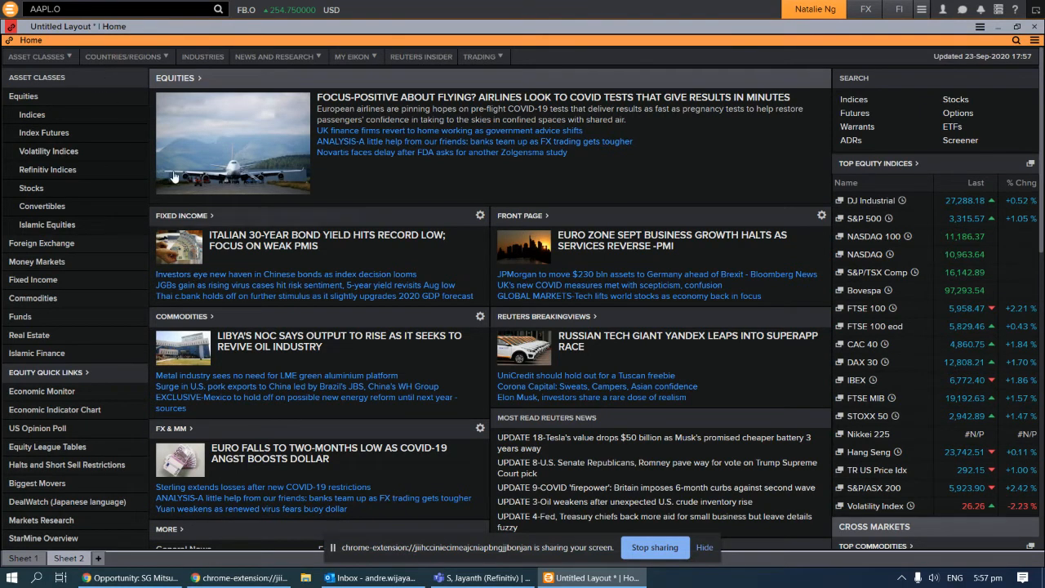
left_click(333, 550)
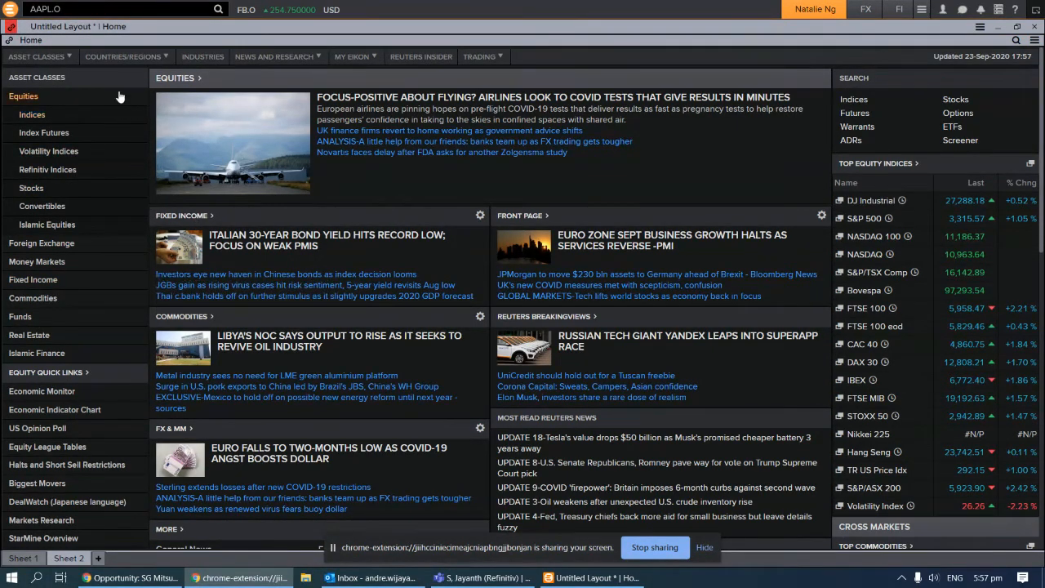
left_click(123, 57)
Search for Apple to open its company summary and link the page to Sheet 1
left_click(1015, 40)
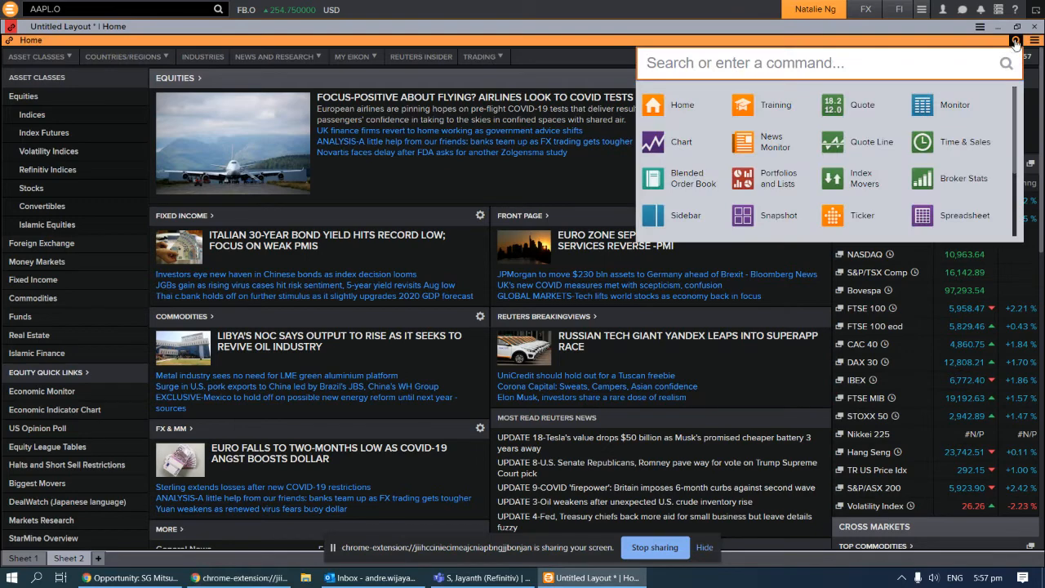
type("APPLE")
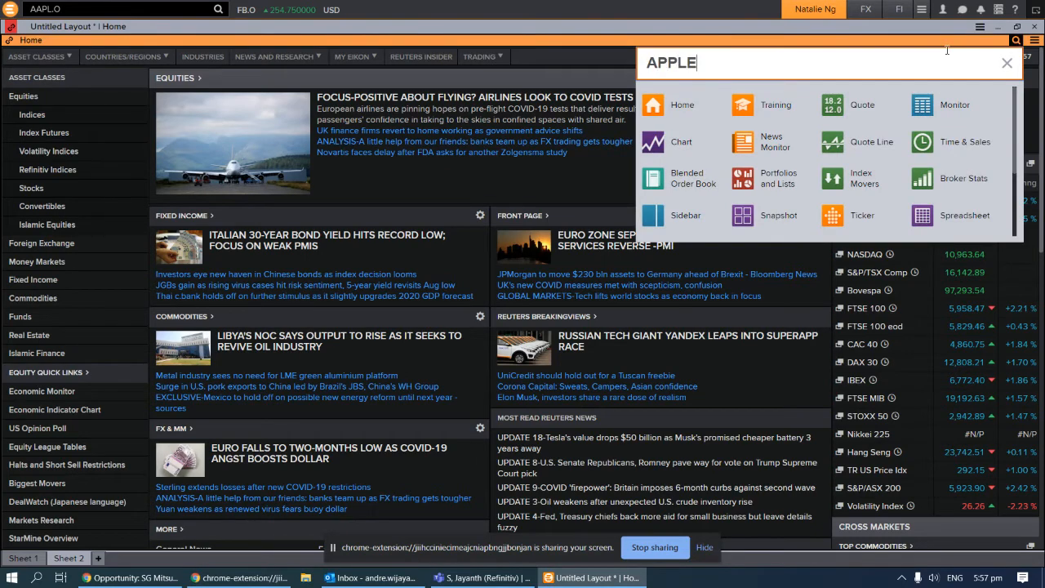
key("Return")
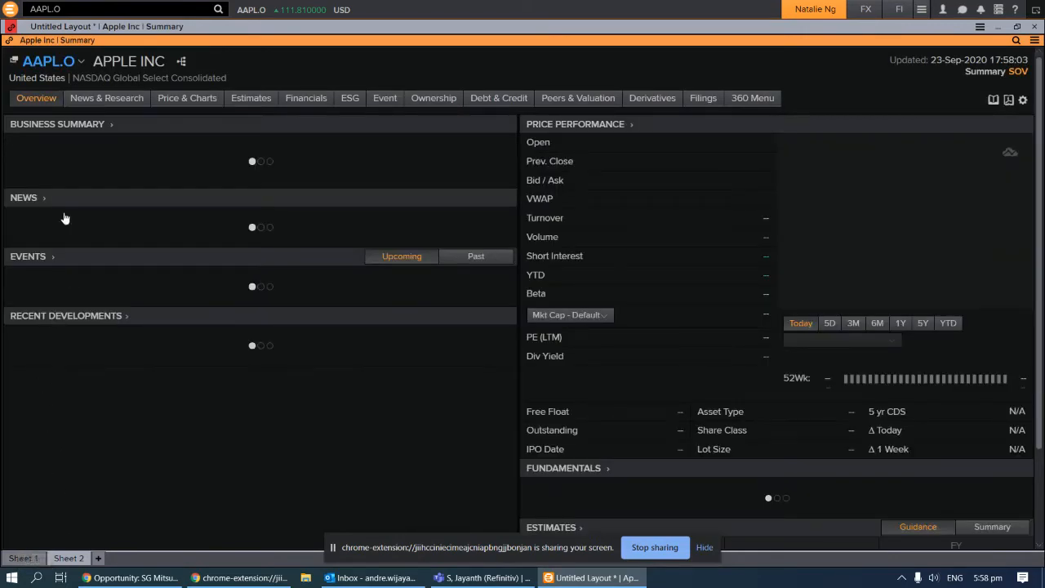
left_click(11, 40)
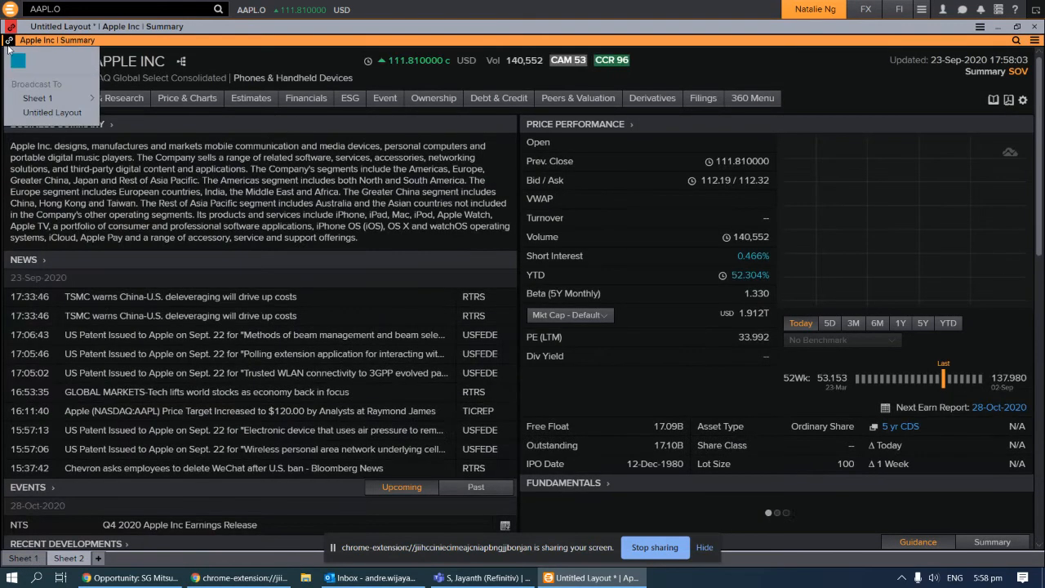
left_click(18, 61)
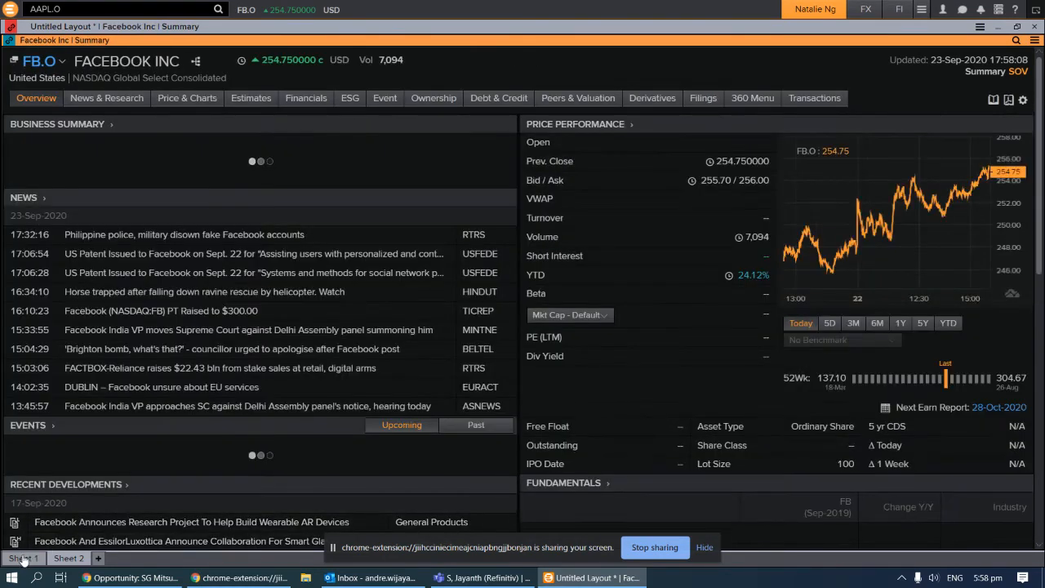
Select TSLA.O in Sheet 1's Monitor, then view the linked Tesla summary on Sheet 2
left_click(23, 559)
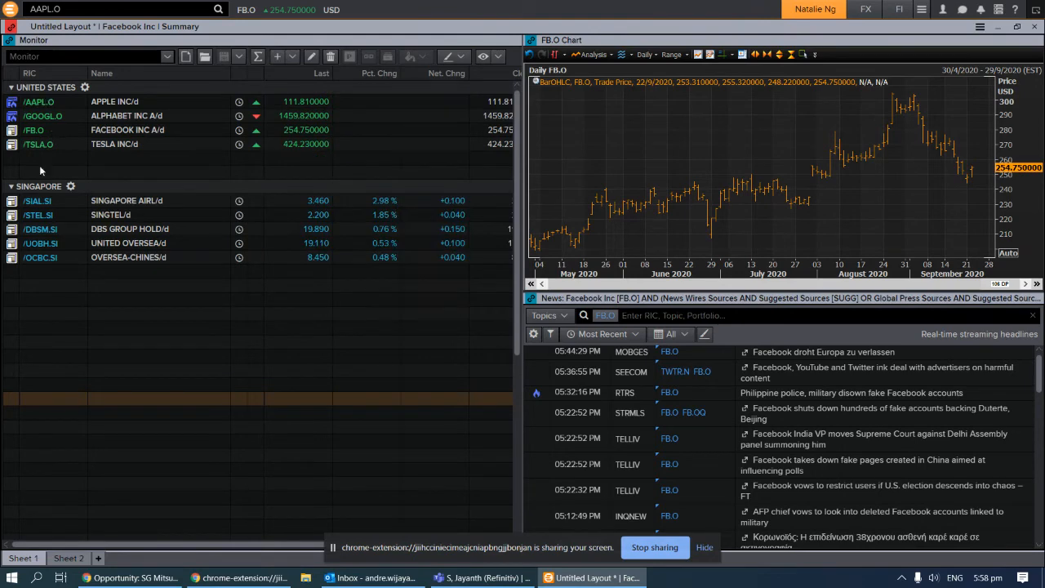
left_click(32, 144)
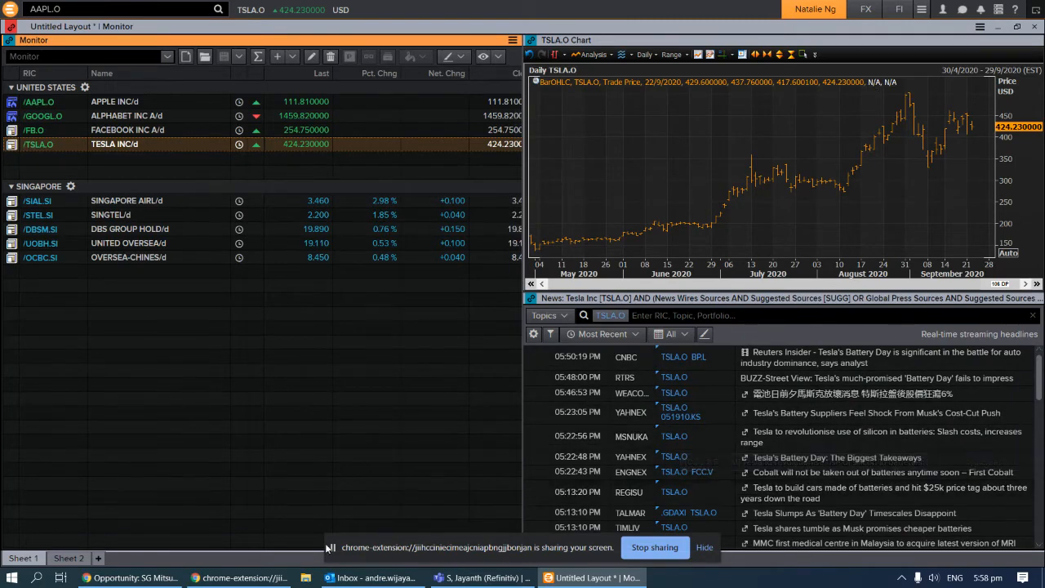
left_click(65, 562)
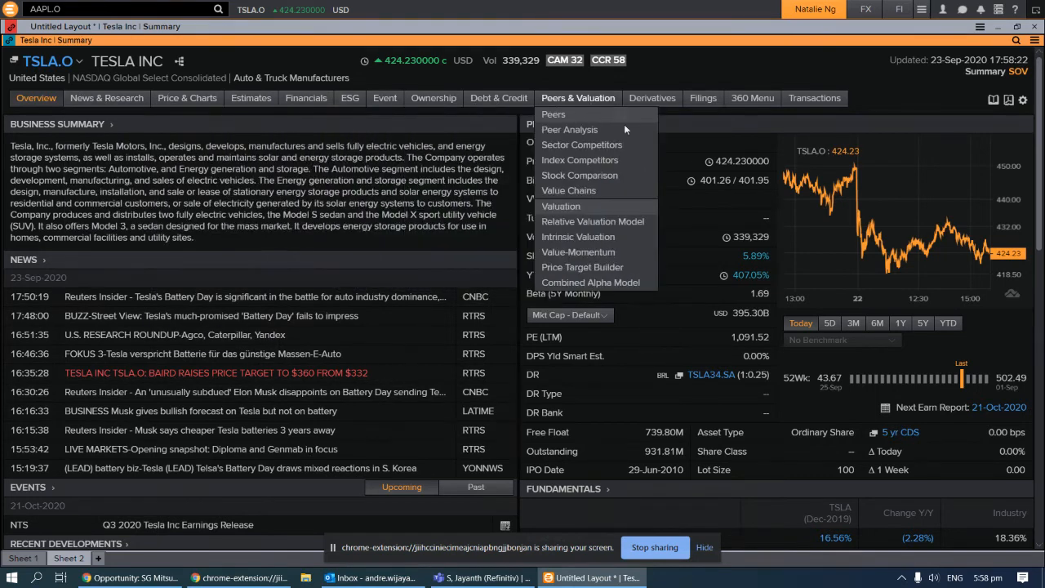
mouse_move(844, 104)
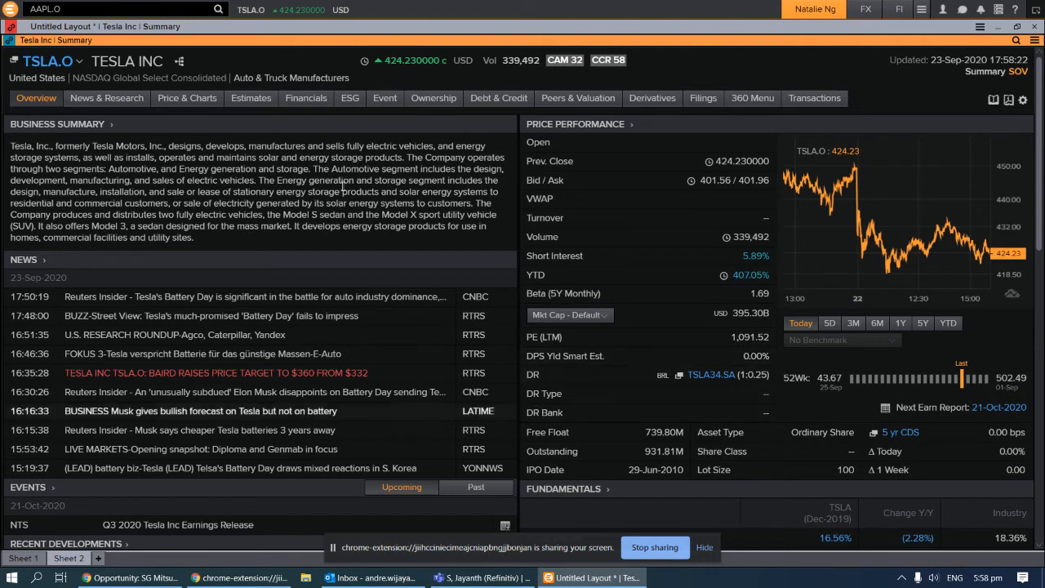
mouse_move(120, 106)
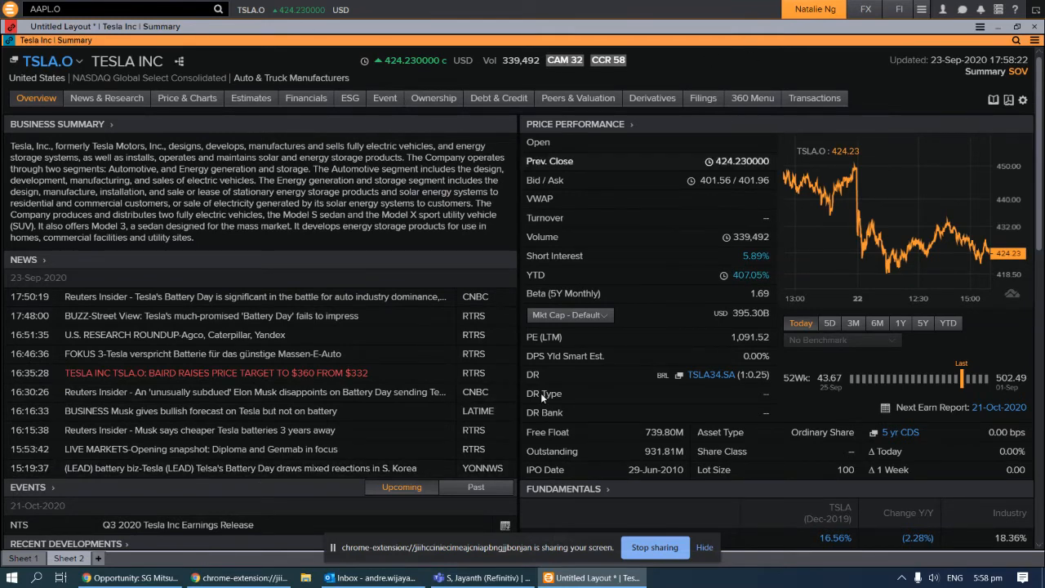
Rename the first sheet to MY LIST
right_click(23, 559)
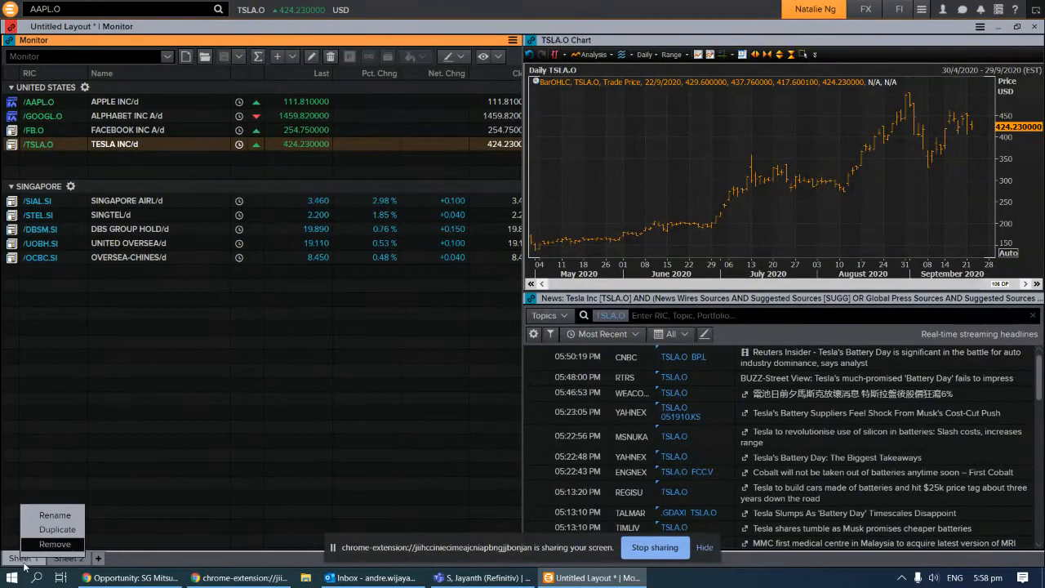
left_click(52, 518)
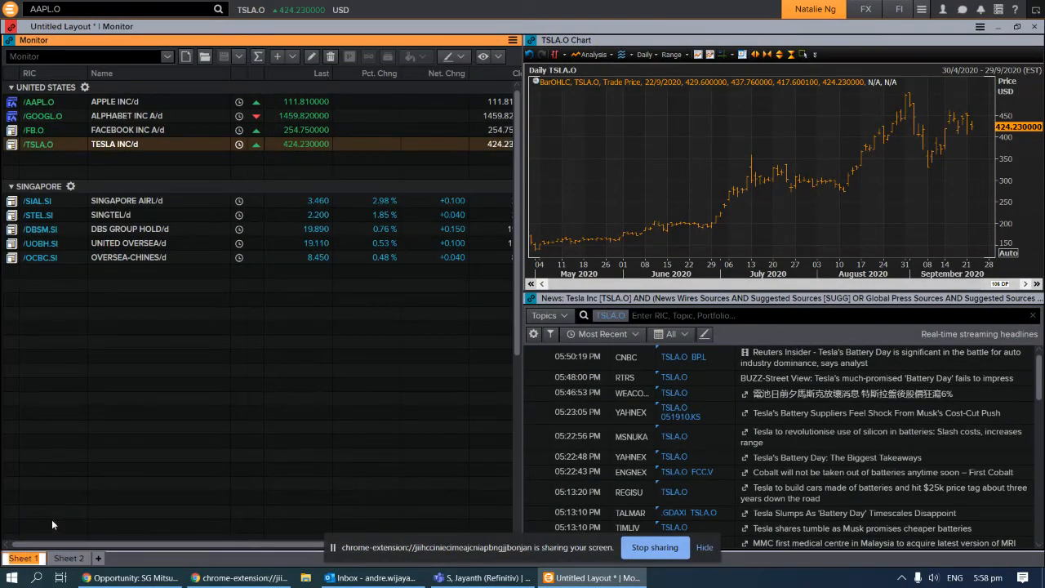
type("mY m")
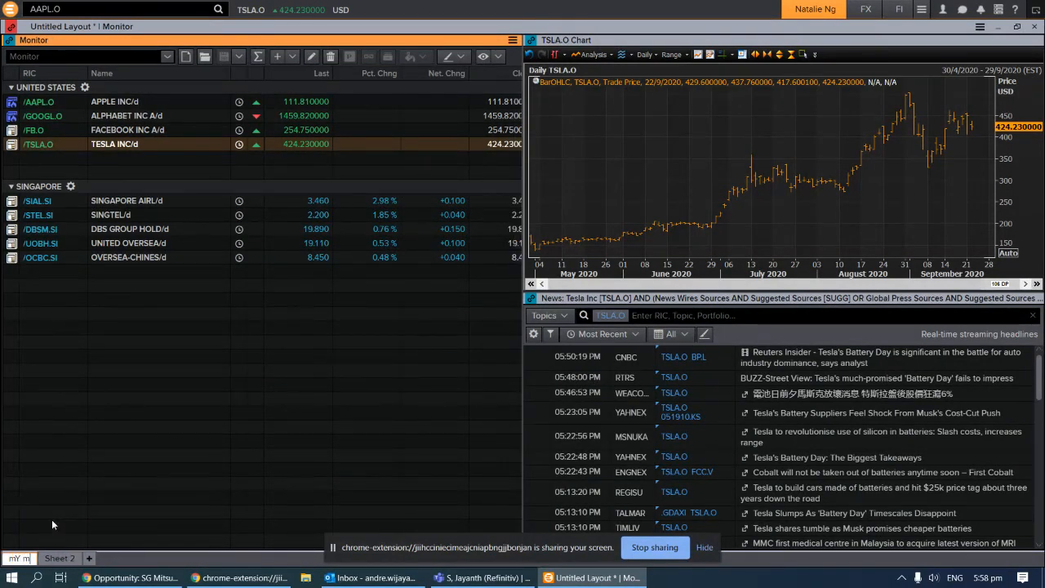
key("BackSpace")
key("BackSpace")
key("BackSpace")
key("BackSpace")
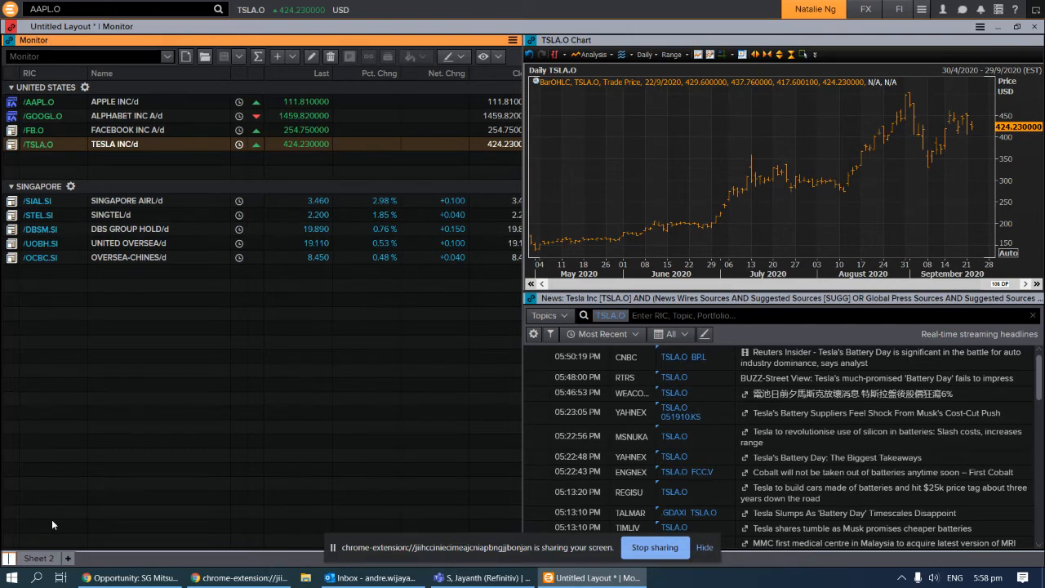
type("MY LIST")
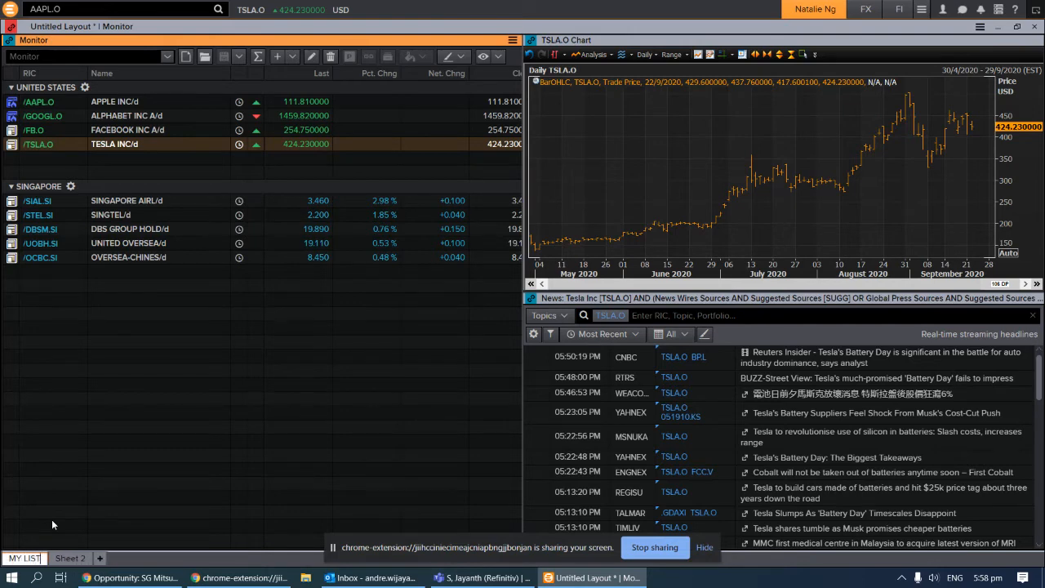
left_click(80, 560)
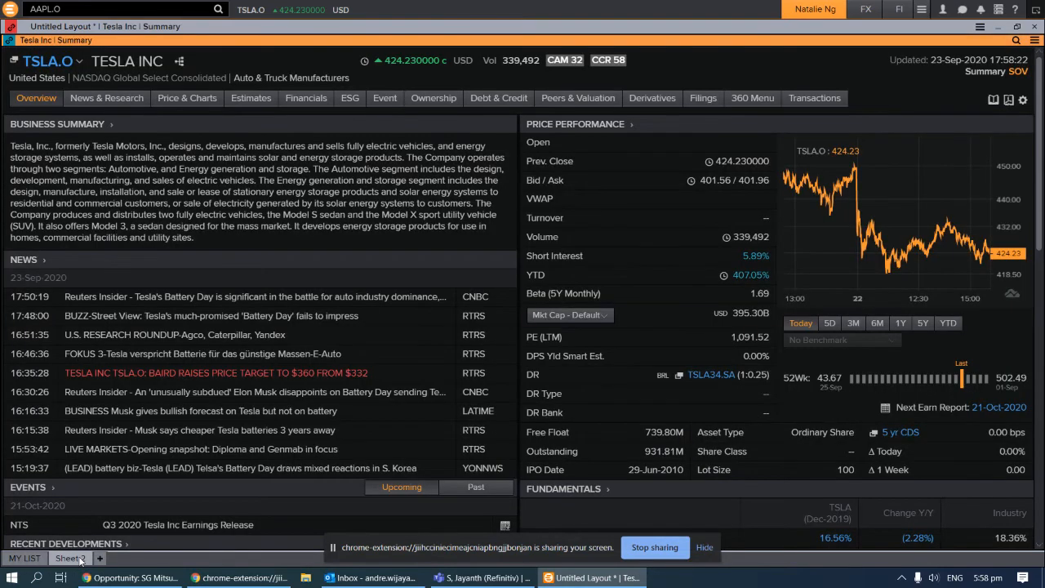
Rename the second sheet to COMP OVERVIEW
right_click(80, 560)
left_click(113, 524)
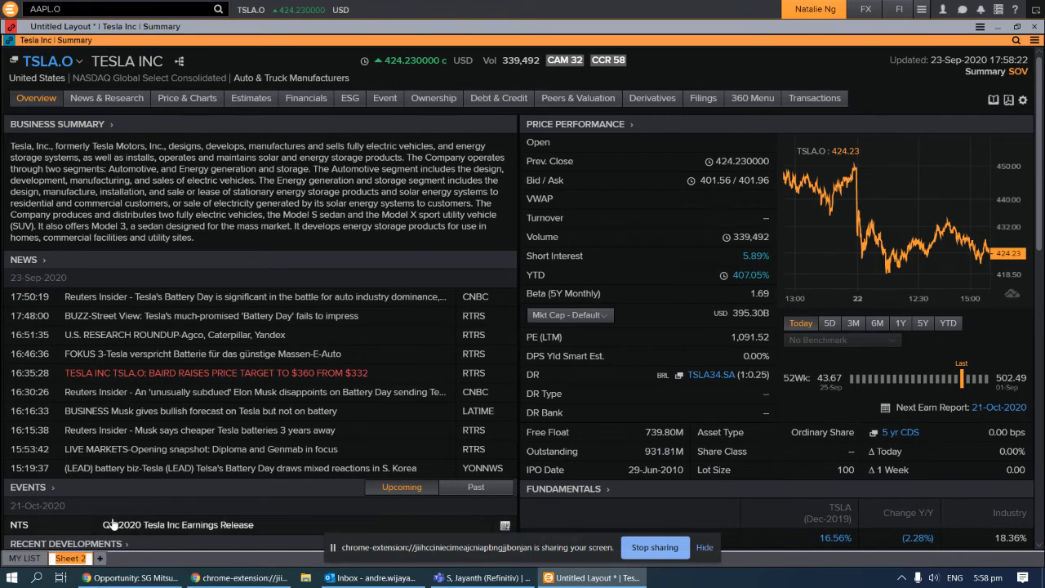
type("COMP OVERVIEW")
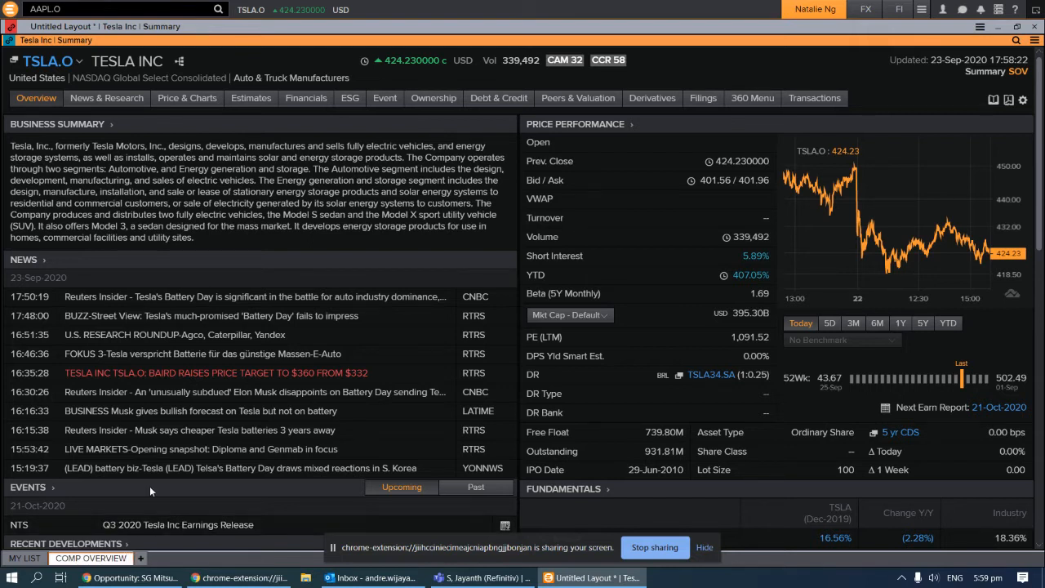
key("Return")
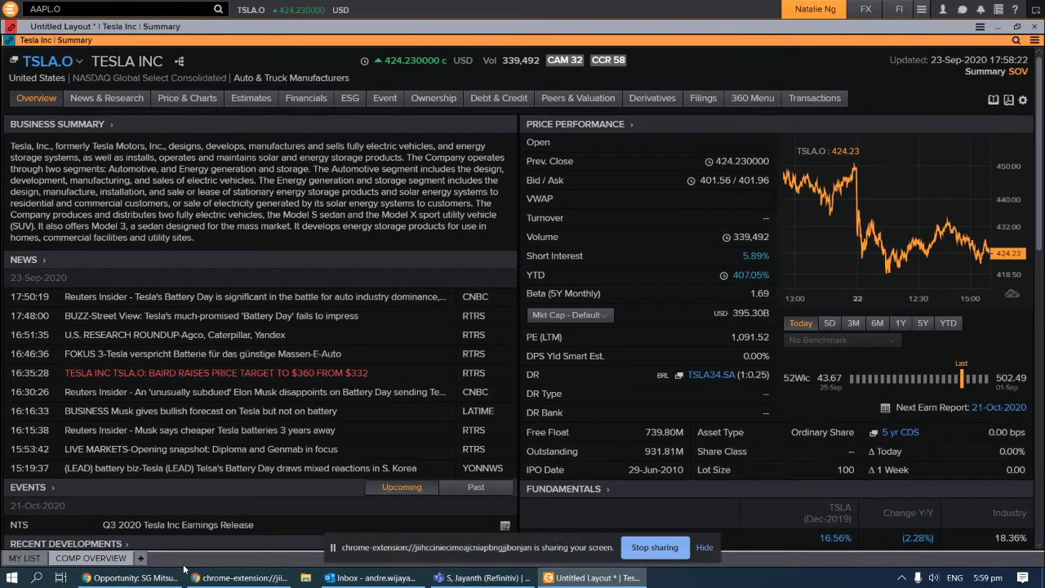
Add Sheets 3 and 4, split Sheet 3 into six panels, then remove Sheet 3
left_click(142, 558)
left_click(187, 559)
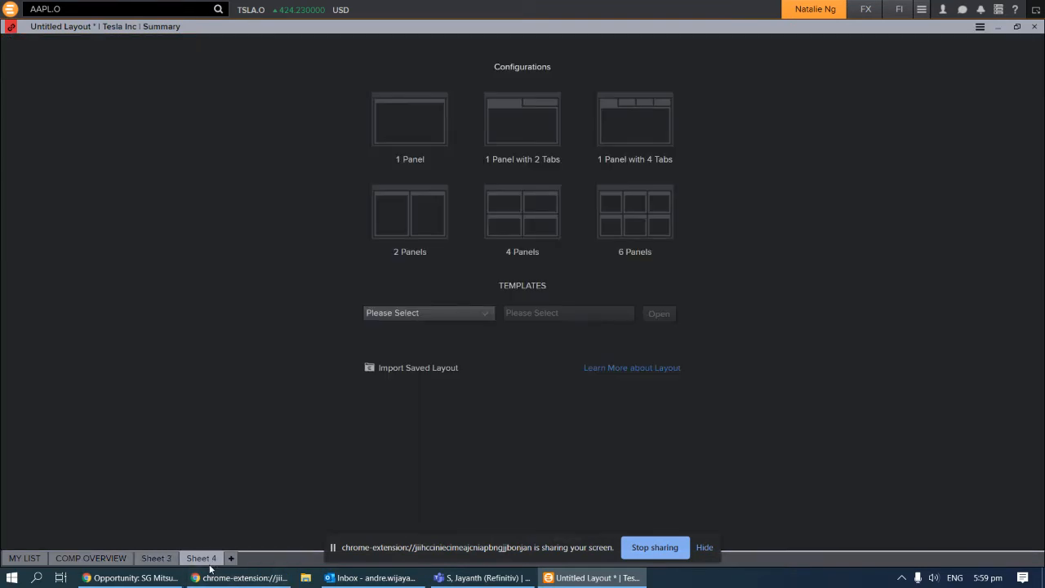
left_click(158, 558)
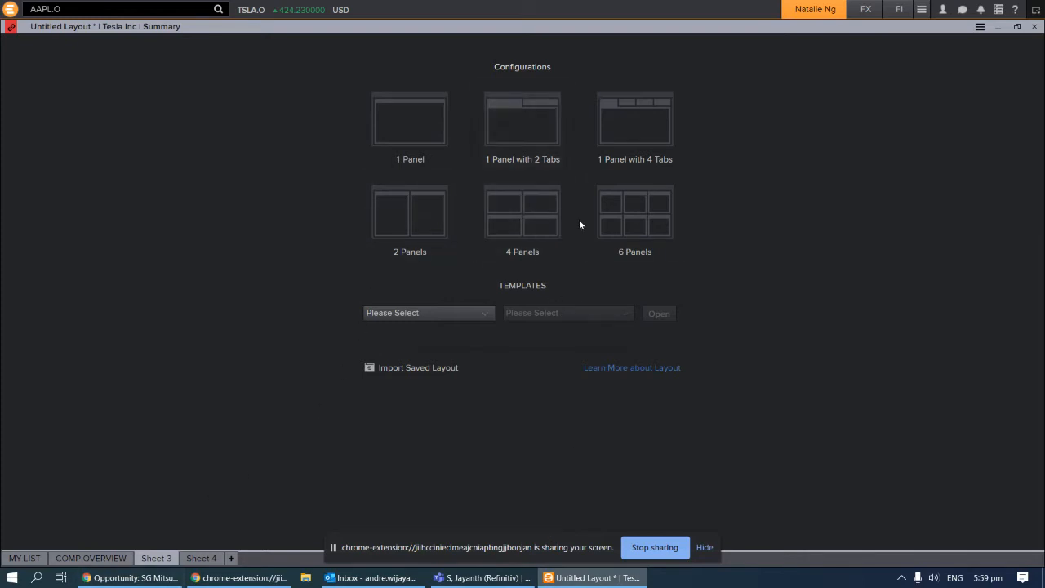
left_click(643, 218)
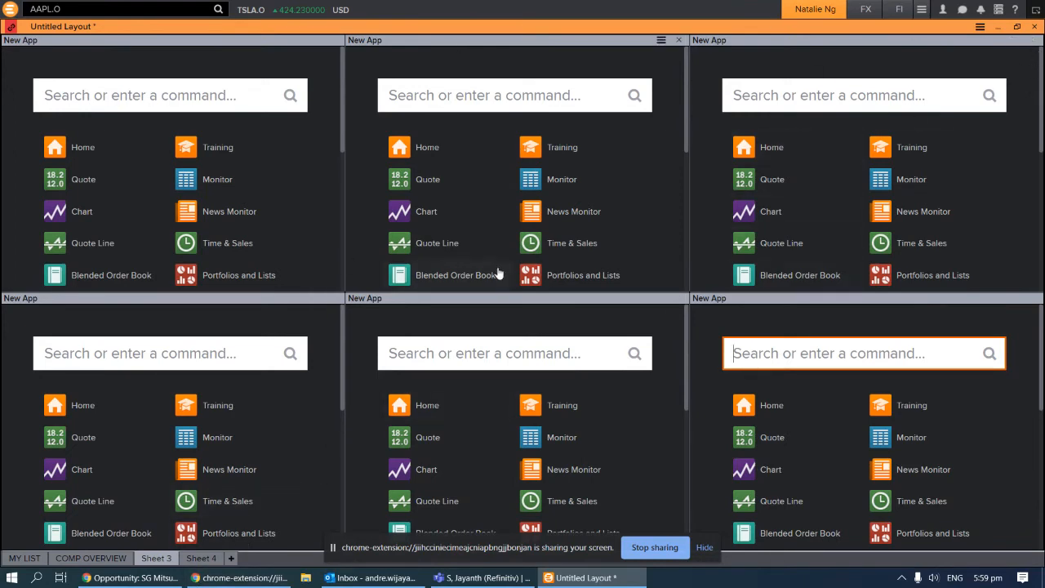
right_click(160, 558)
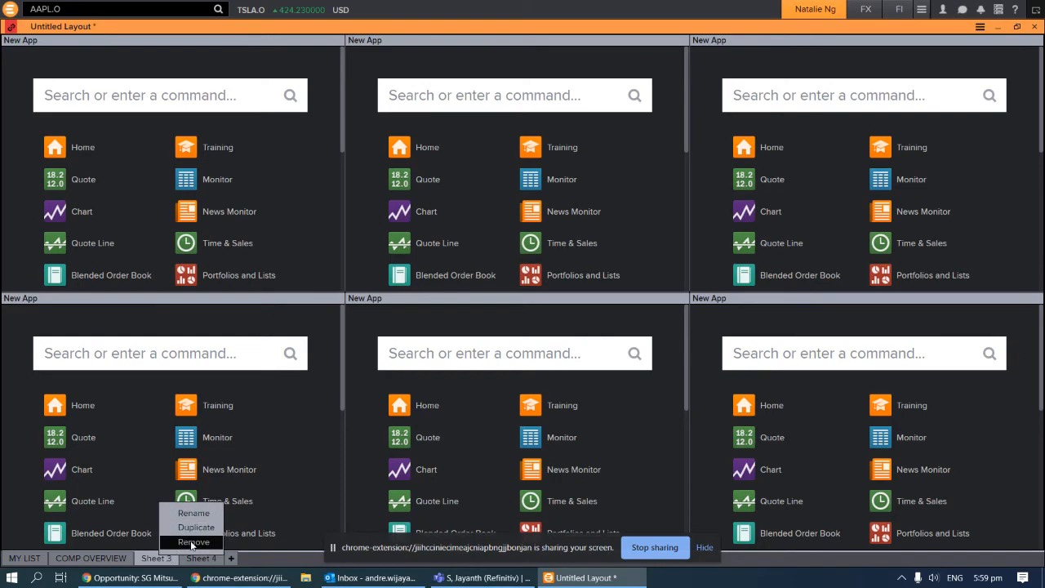
left_click(193, 543)
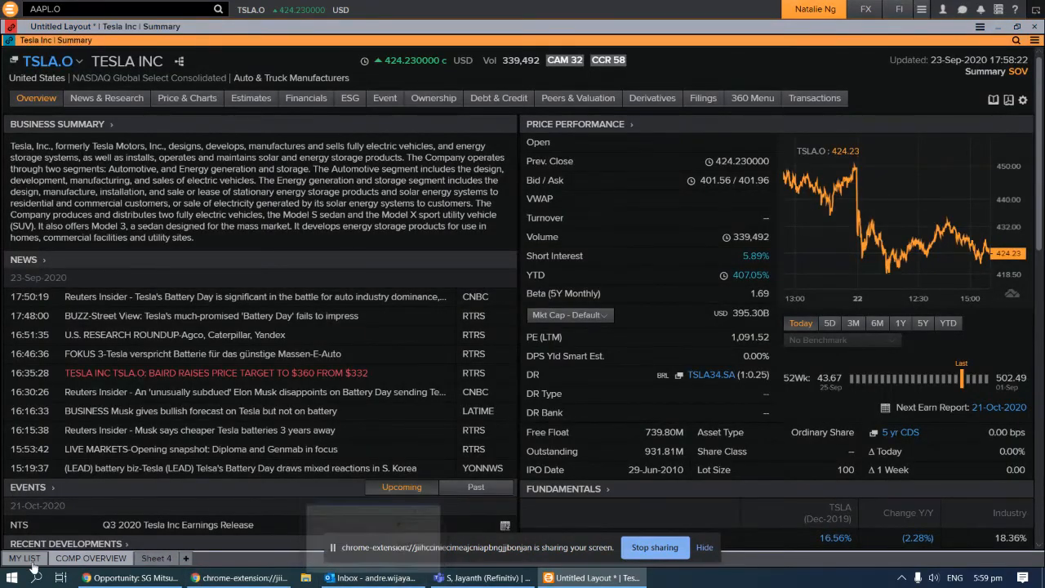
left_click(26, 559)
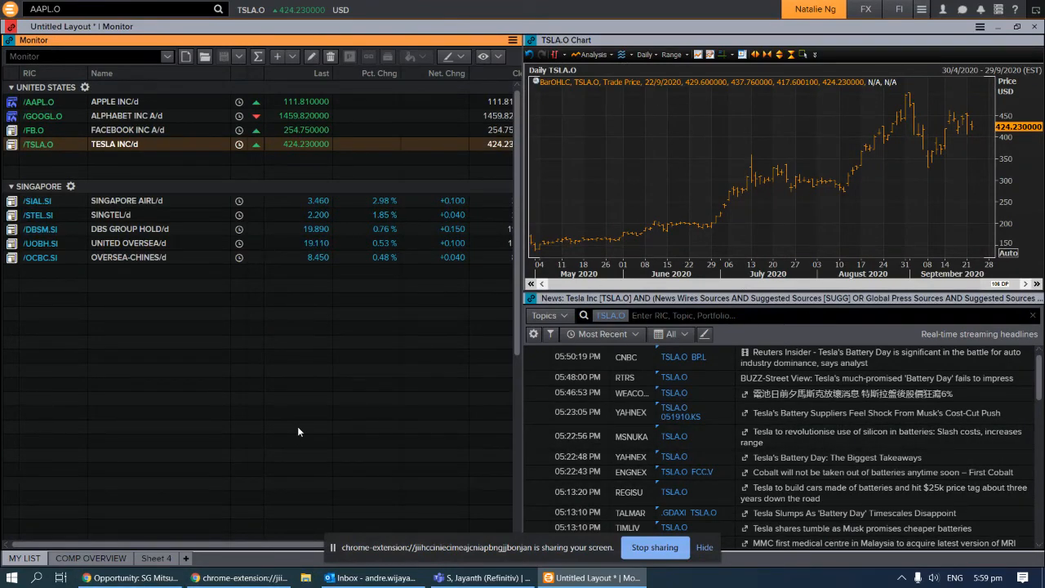
right_click(809, 10)
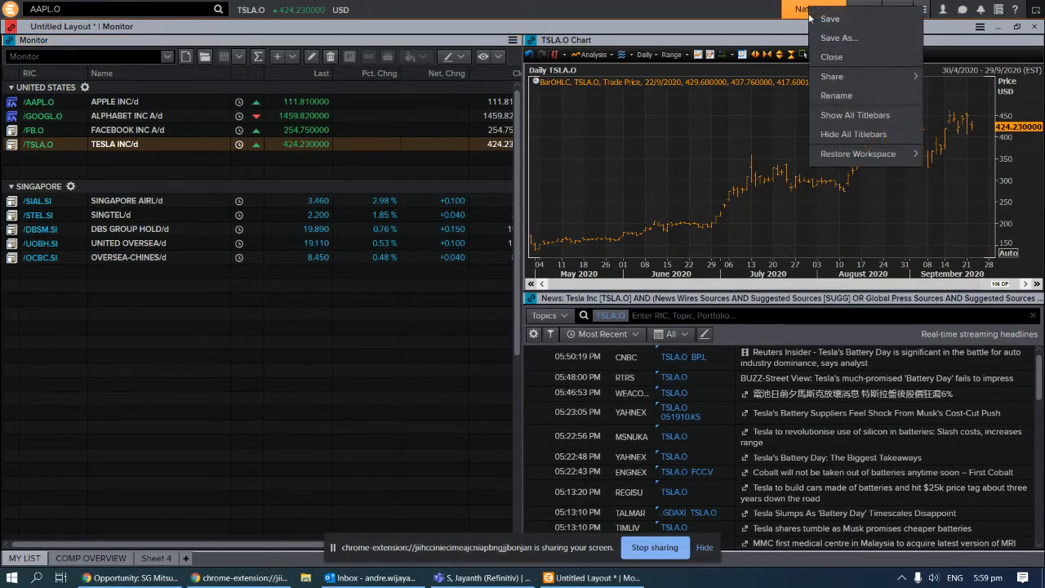
left_click(722, 10)
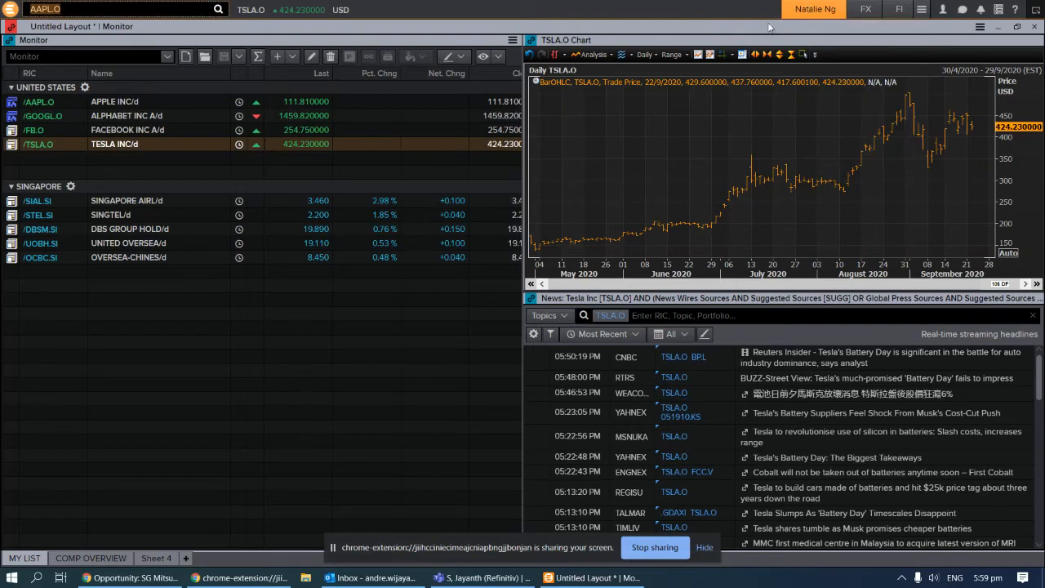
right_click(809, 8)
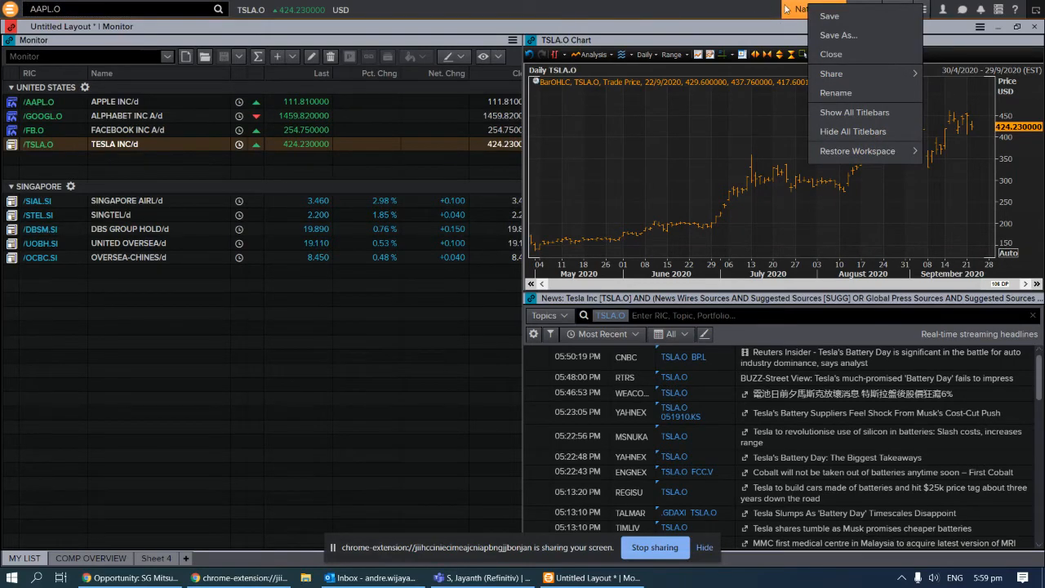
left_click(830, 18)
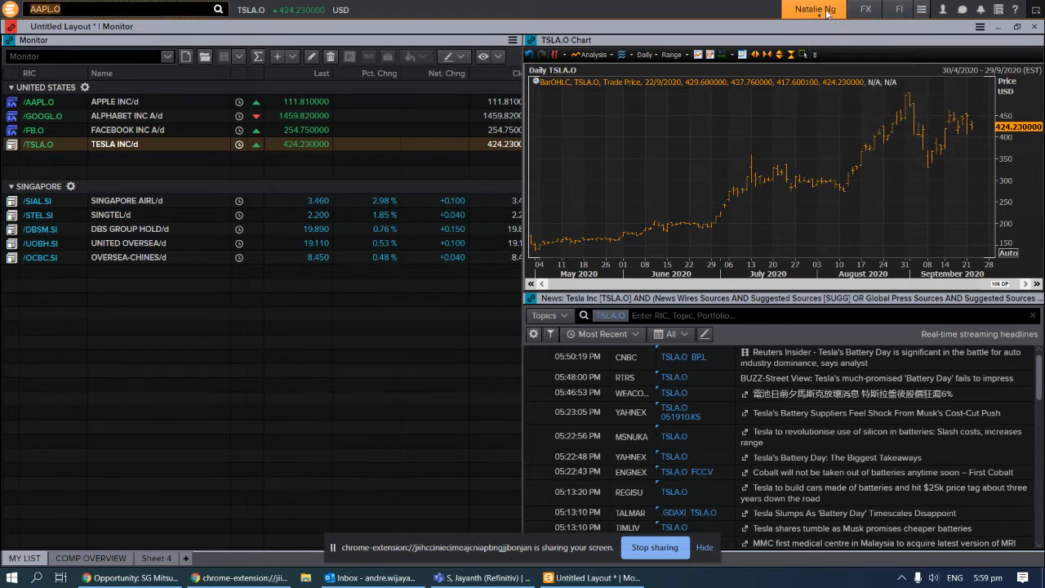
right_click(821, 12)
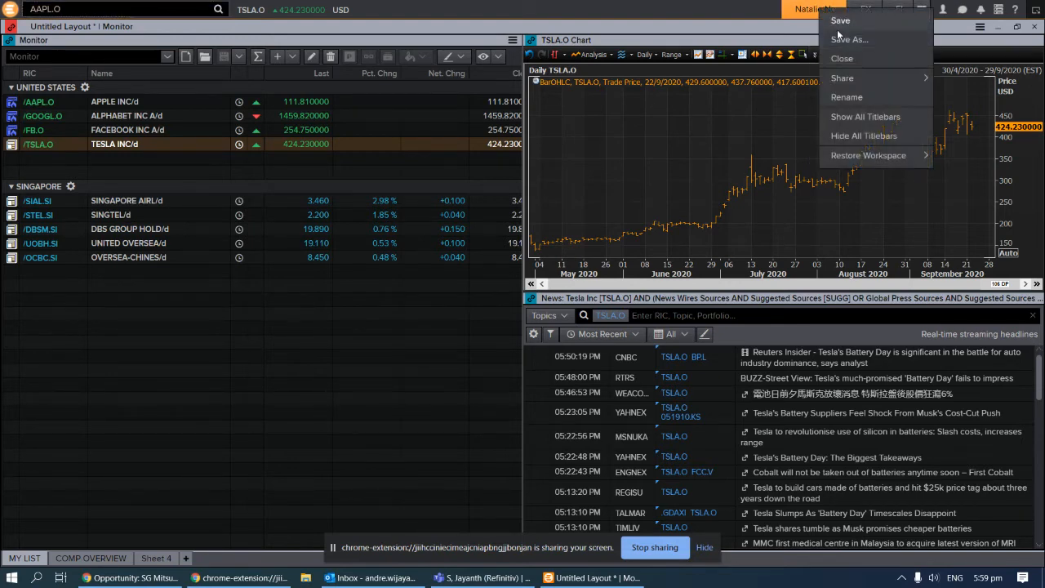
left_click(851, 41)
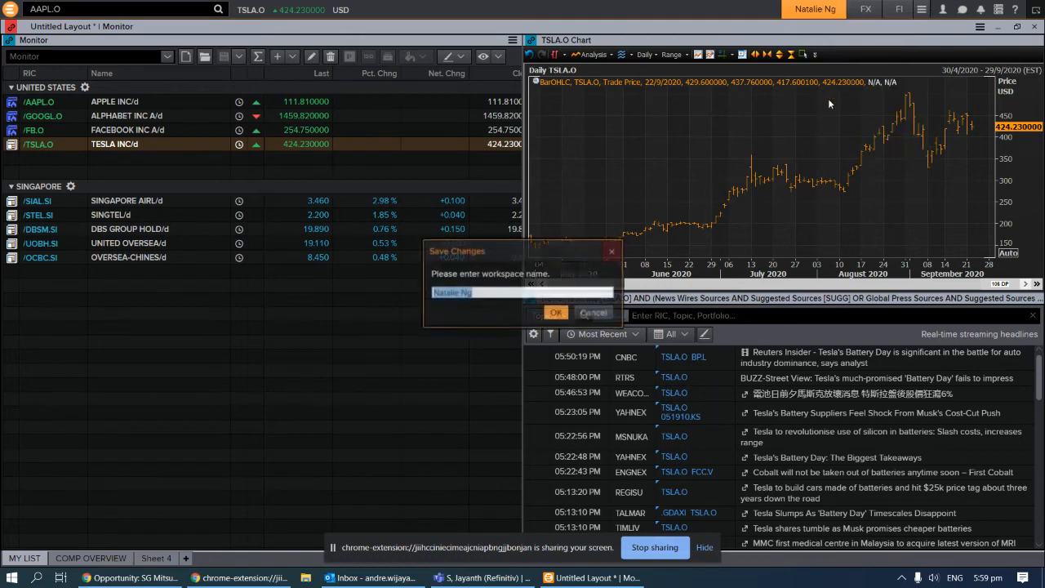
left_click(506, 291)
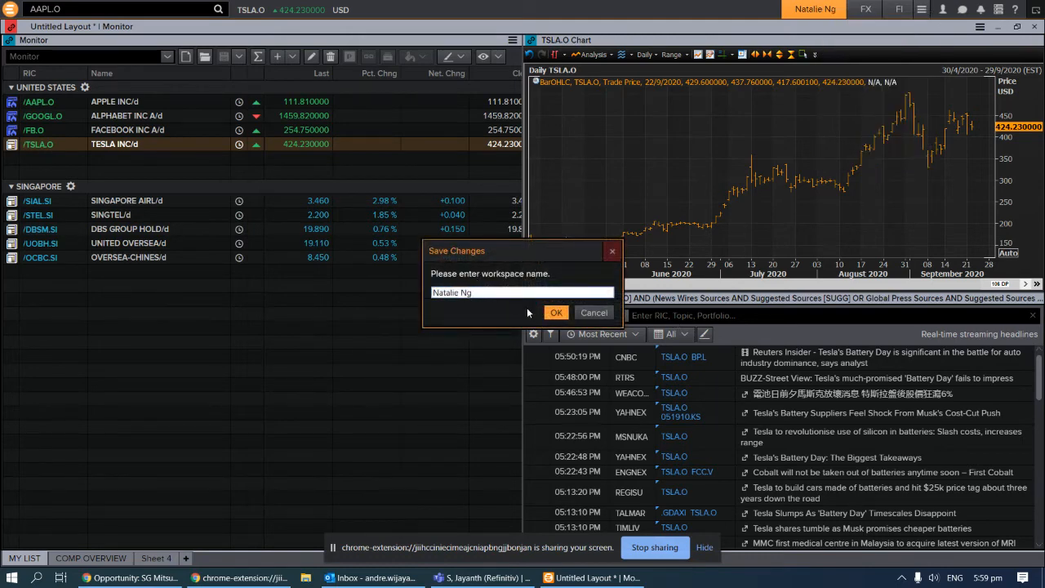
left_click(613, 251)
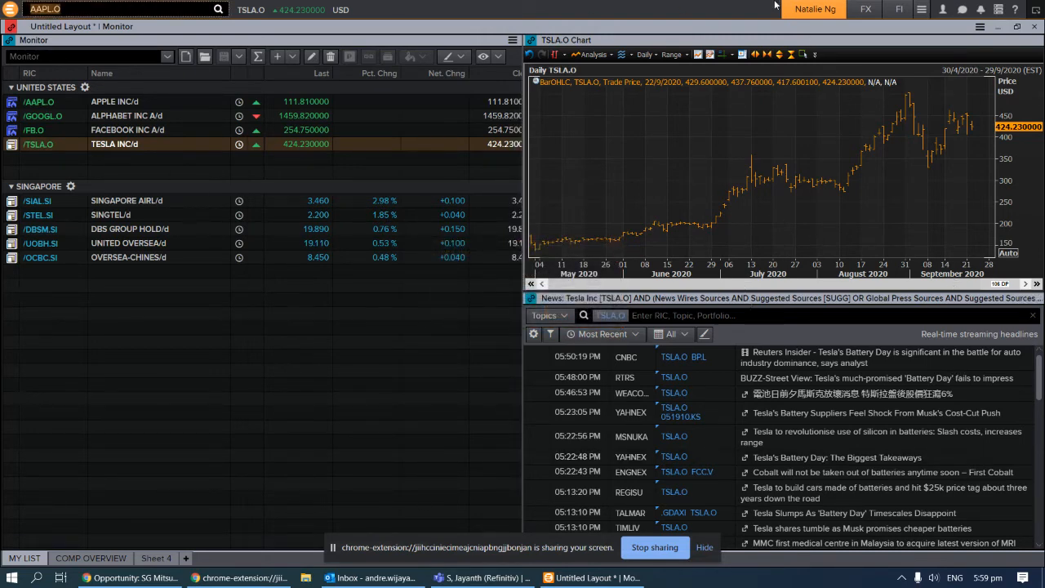
left_click(816, 9)
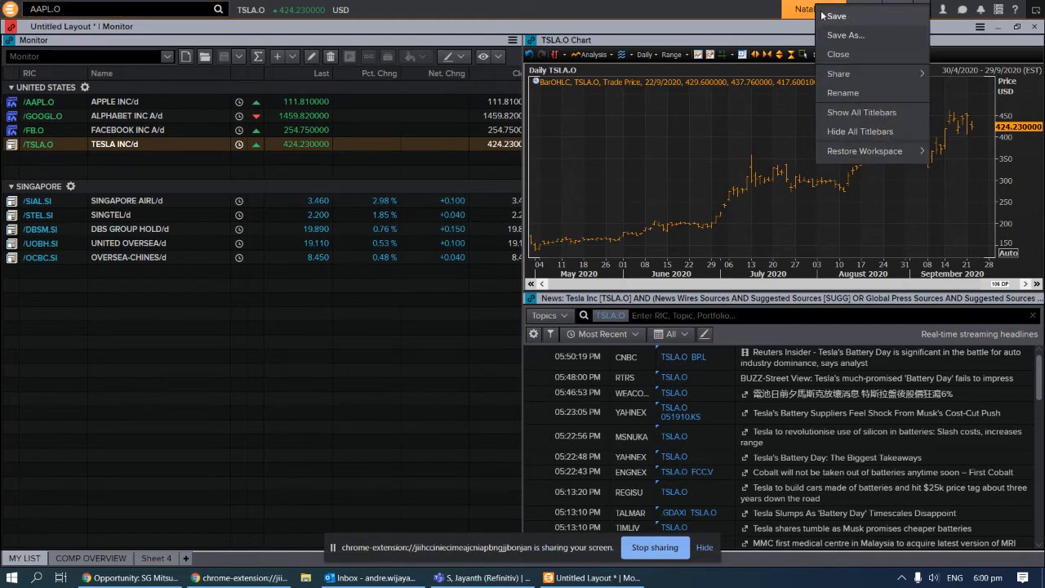
left_click(823, 16)
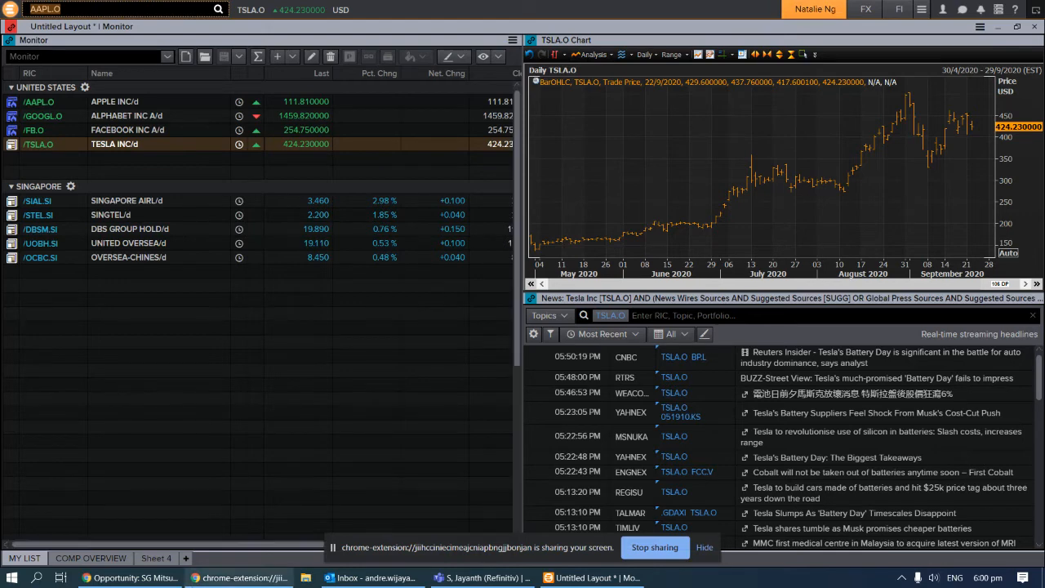
mouse_move(388, 585)
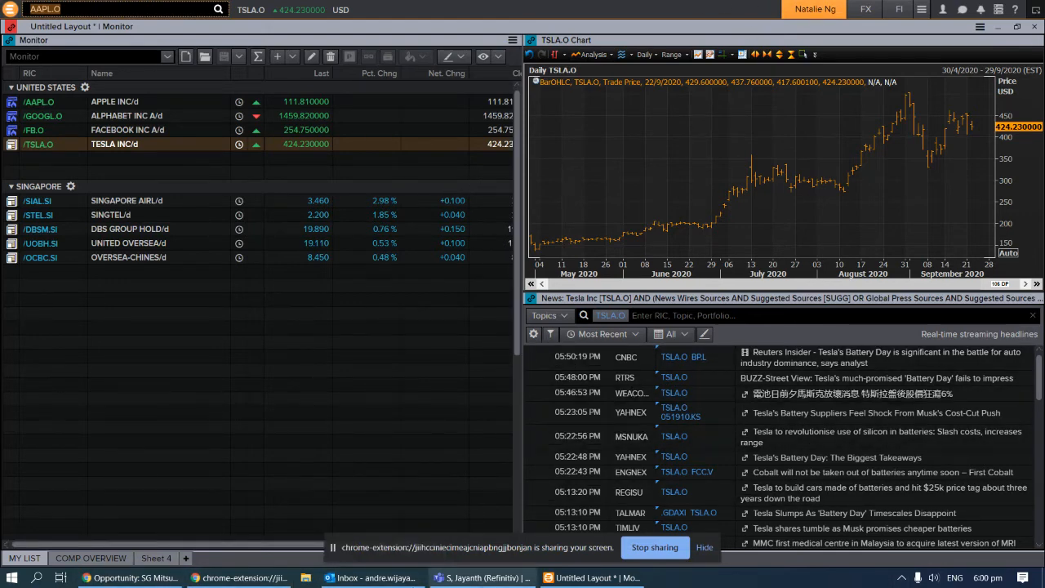
left_click(798, 11)
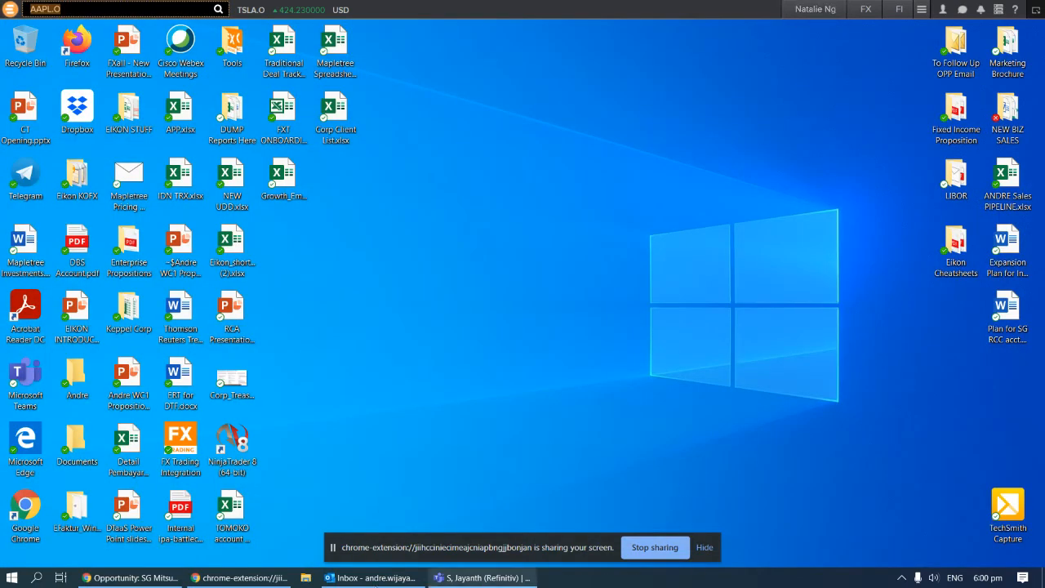
left_click(482, 577)
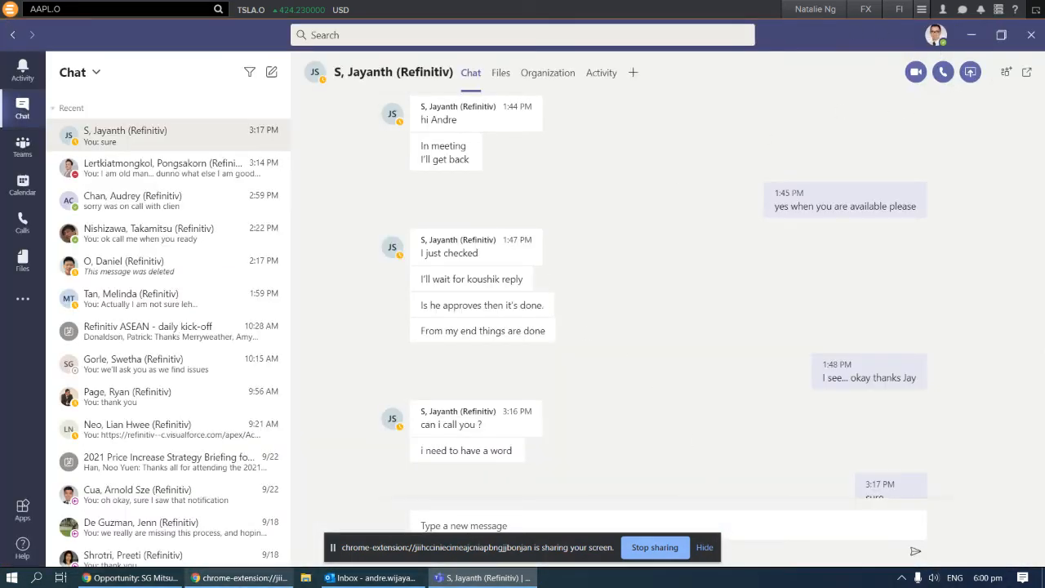
left_click(327, 581)
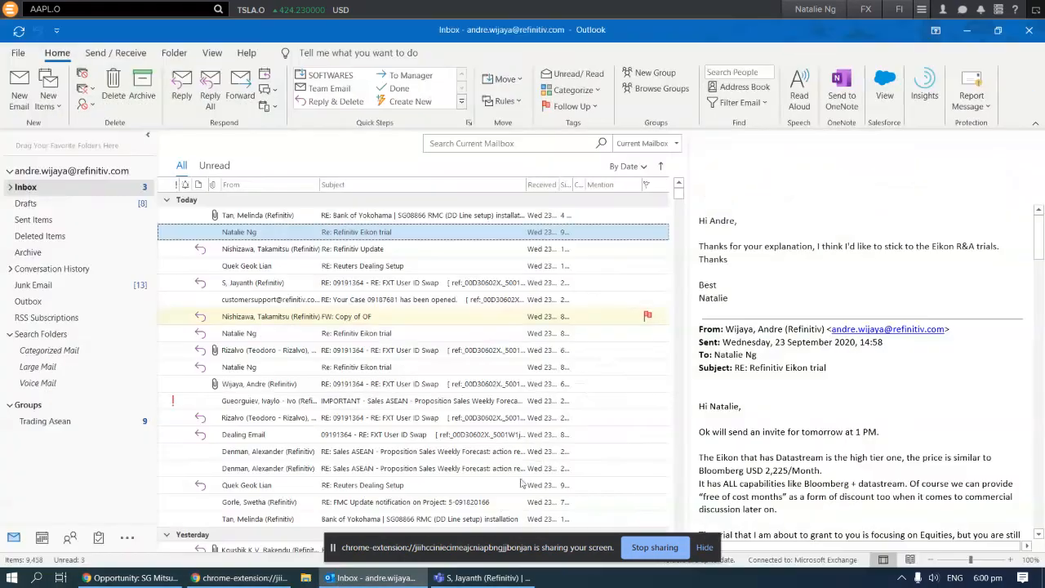
left_click(305, 578)
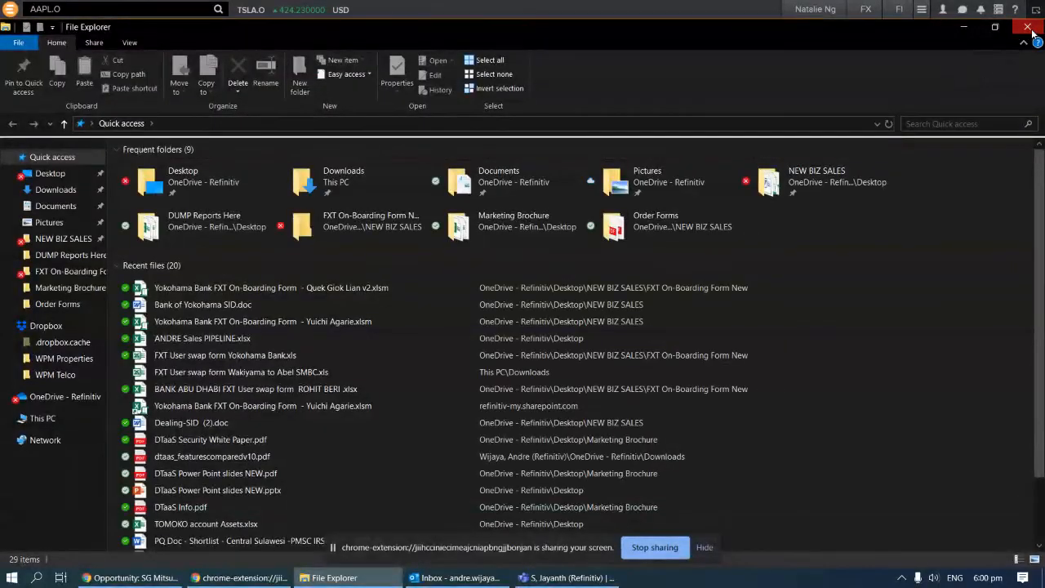
left_click(1027, 27)
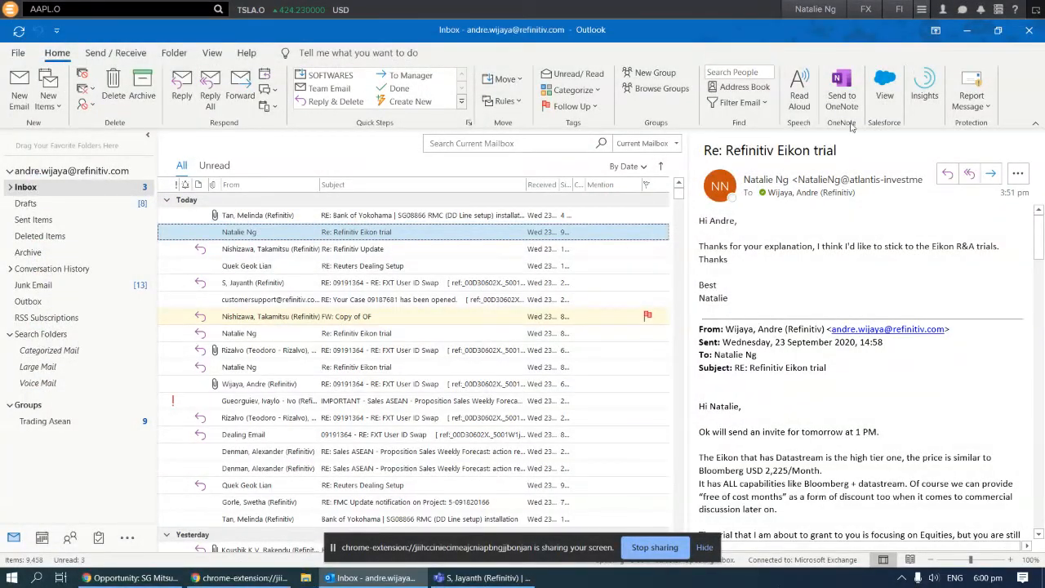
left_click(814, 9)
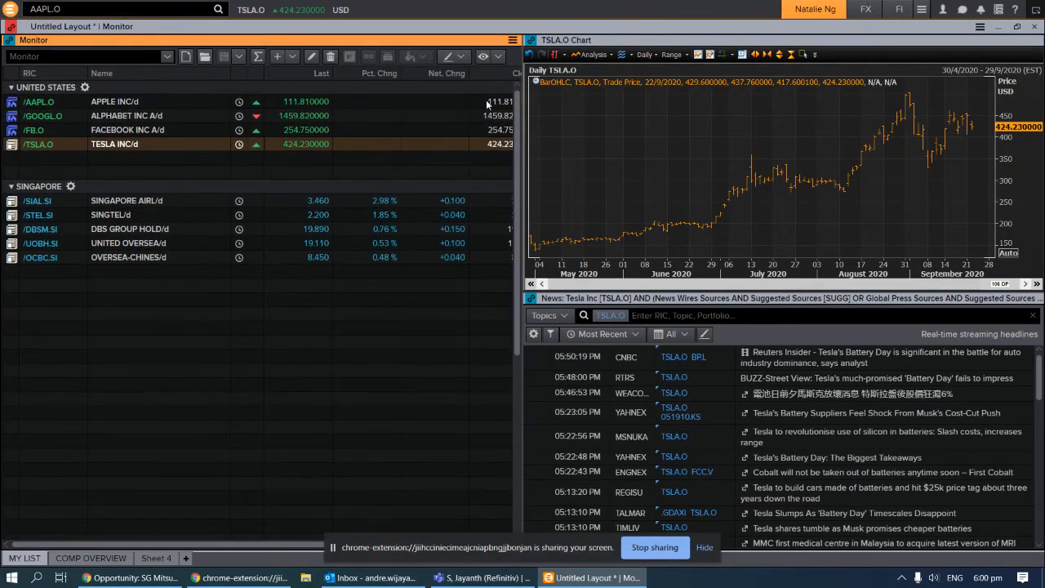
Maximise the Monitor panel from its options menu so it fills the layout window
left_click(513, 40)
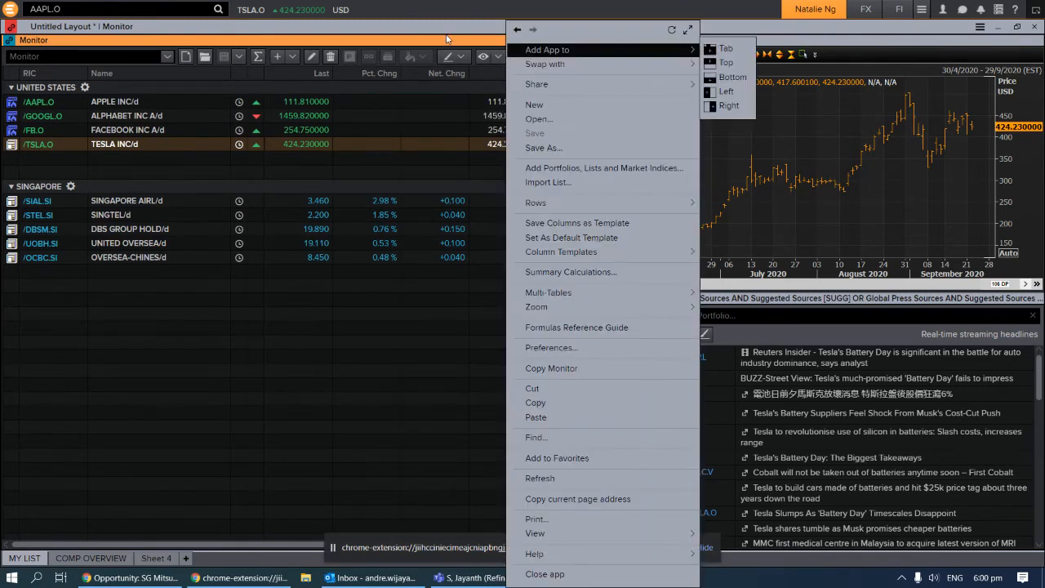
left_click(452, 31)
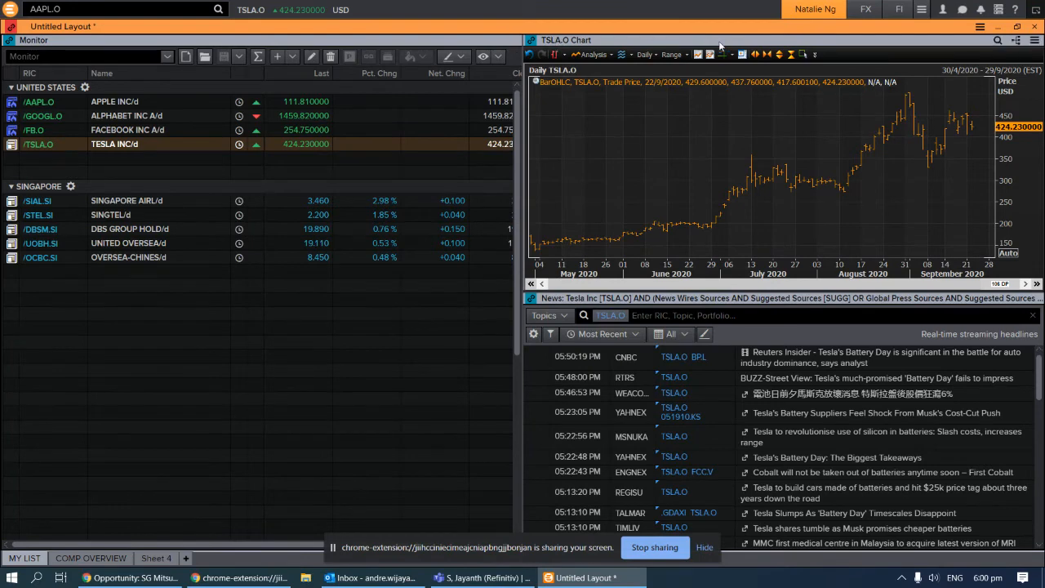
left_click(513, 40)
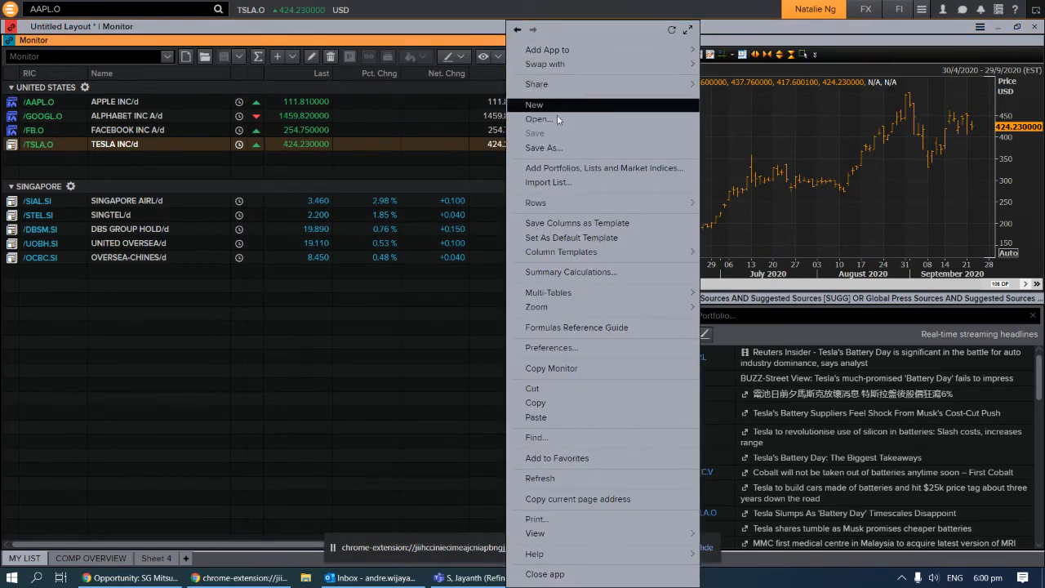
mouse_move(620, 55)
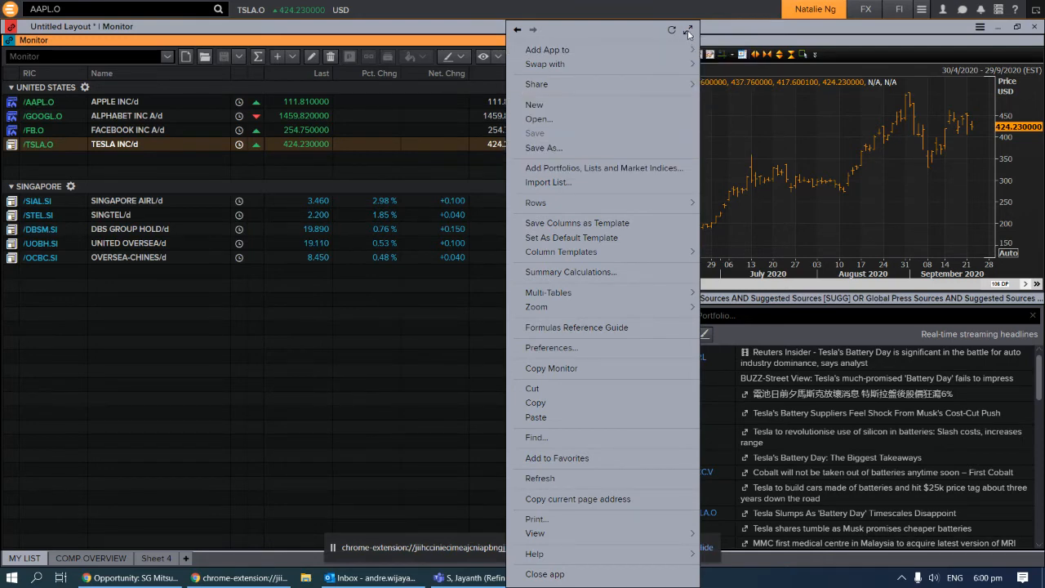
left_click(688, 30)
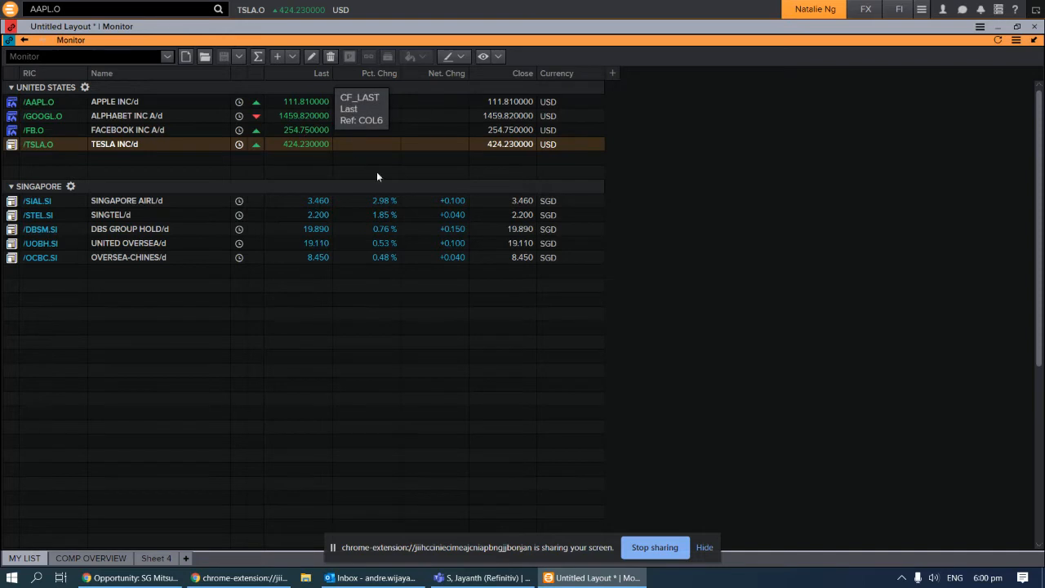
Change the Last column to Bid and the Pct. Chng column to Ask
left_click(313, 75)
left_click(313, 75)
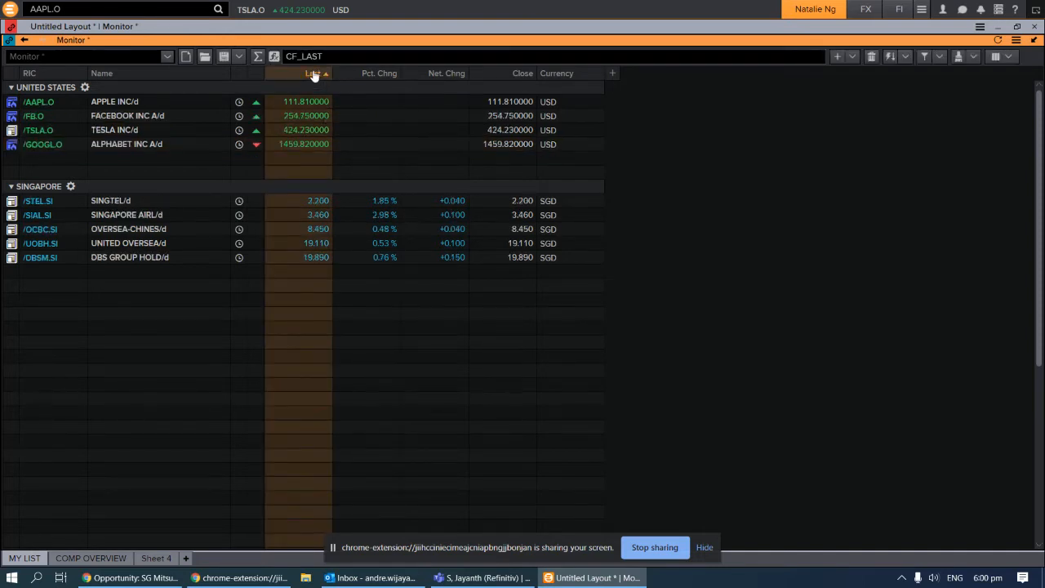
left_click(313, 74)
type("BID")
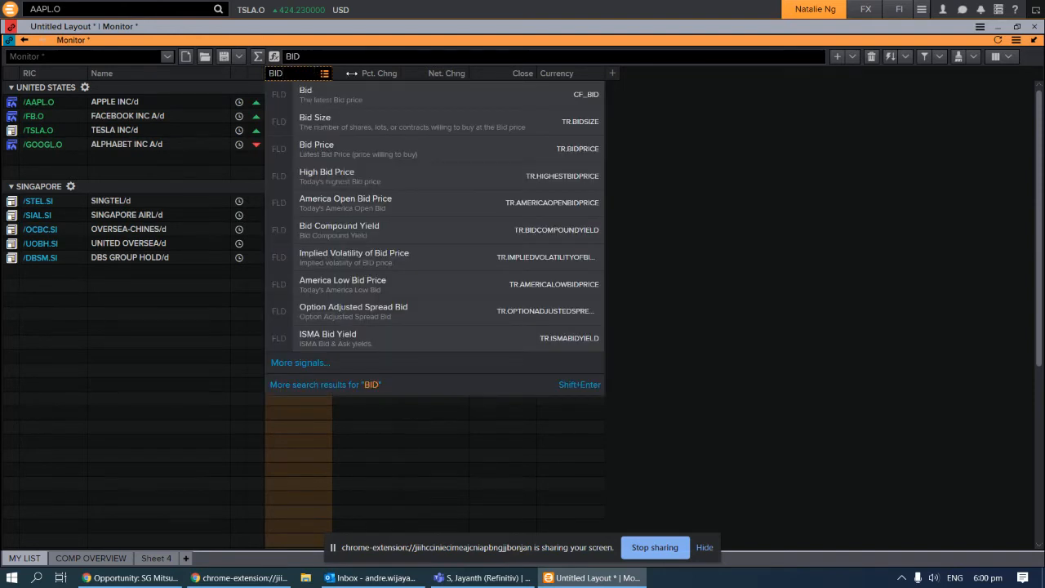
left_click(366, 96)
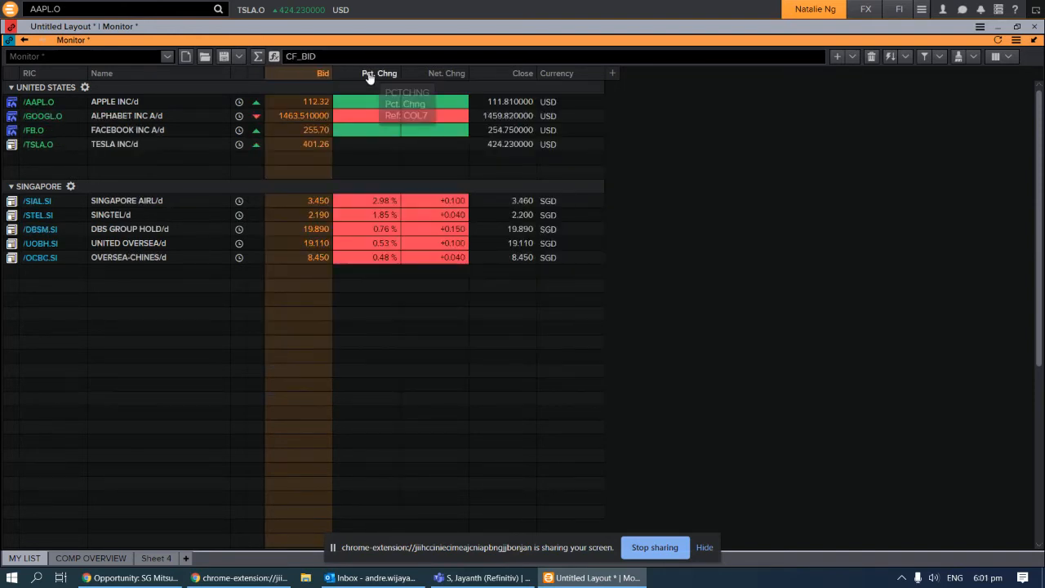
left_click(365, 73)
type("ASK")
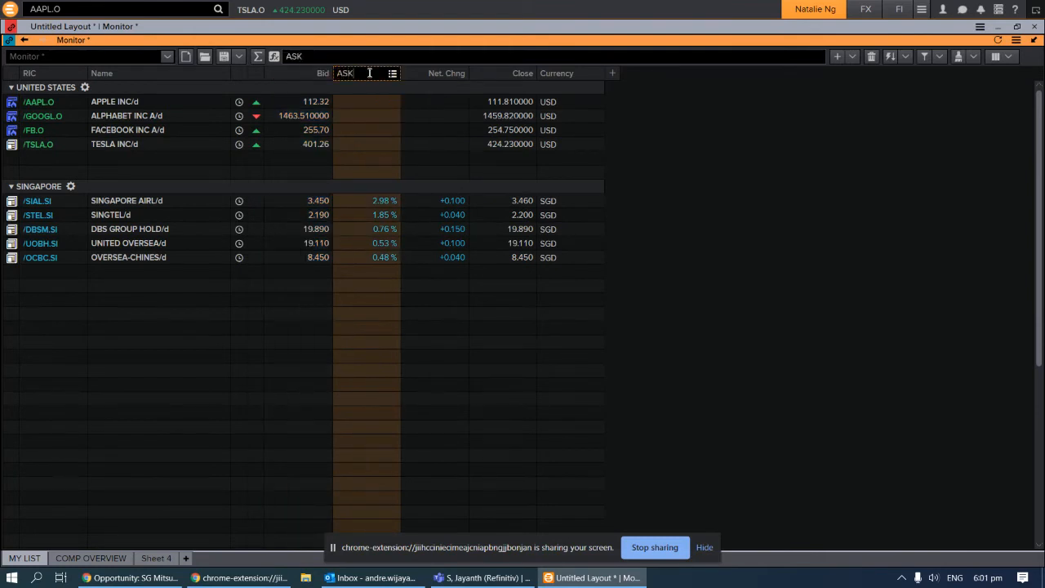
left_click(431, 92)
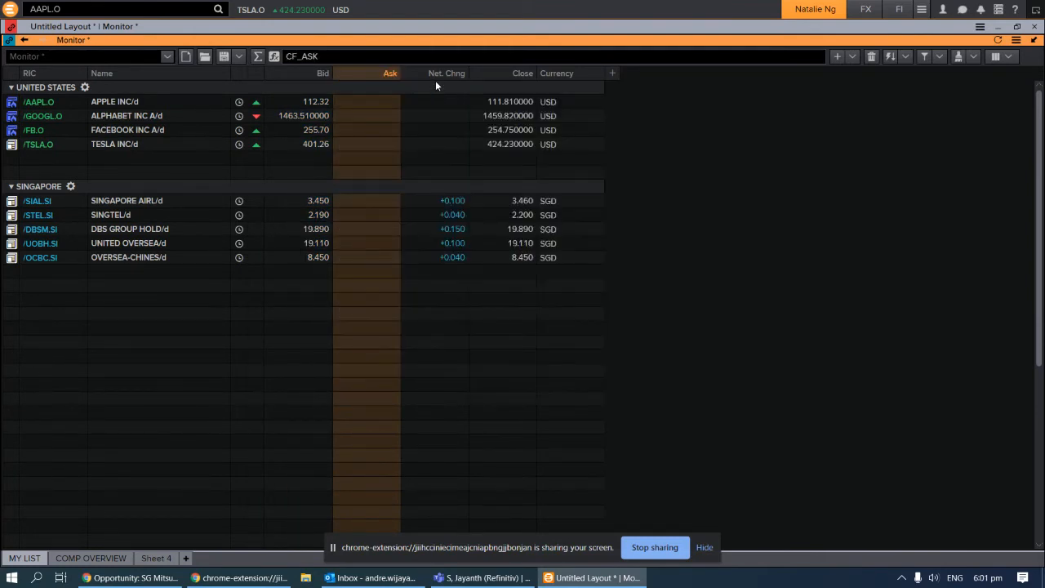
Change the Net. Chng column to 1 Month Percentage Change and select the Close column
left_click(438, 73)
type("P")
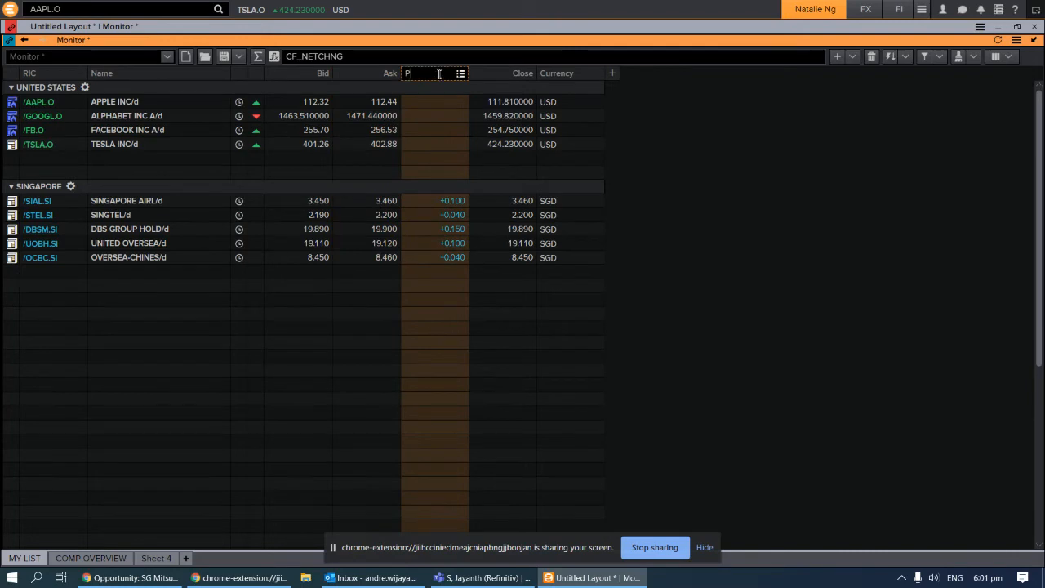
type("ERCENT CHANG")
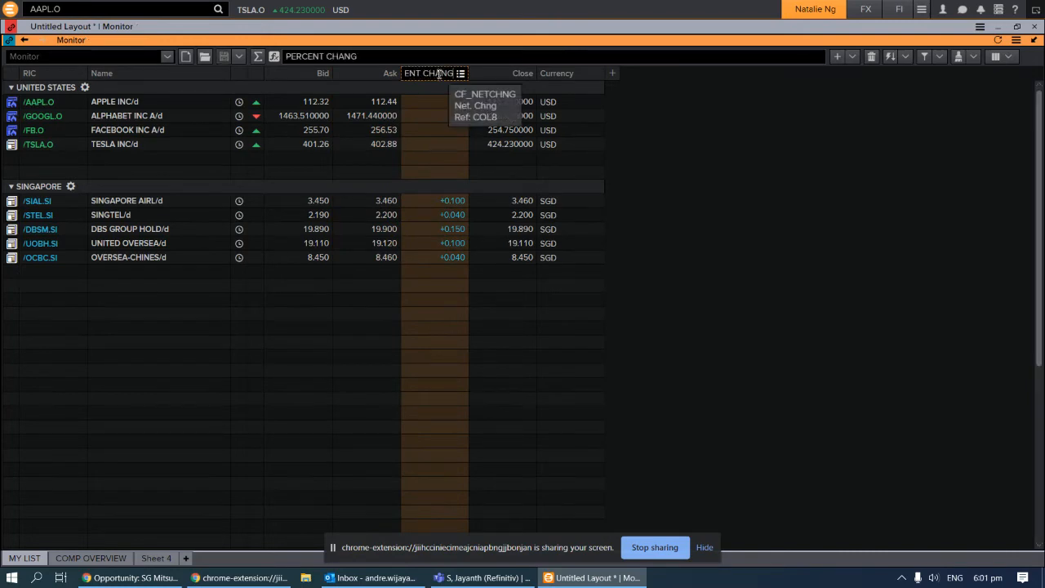
type("E")
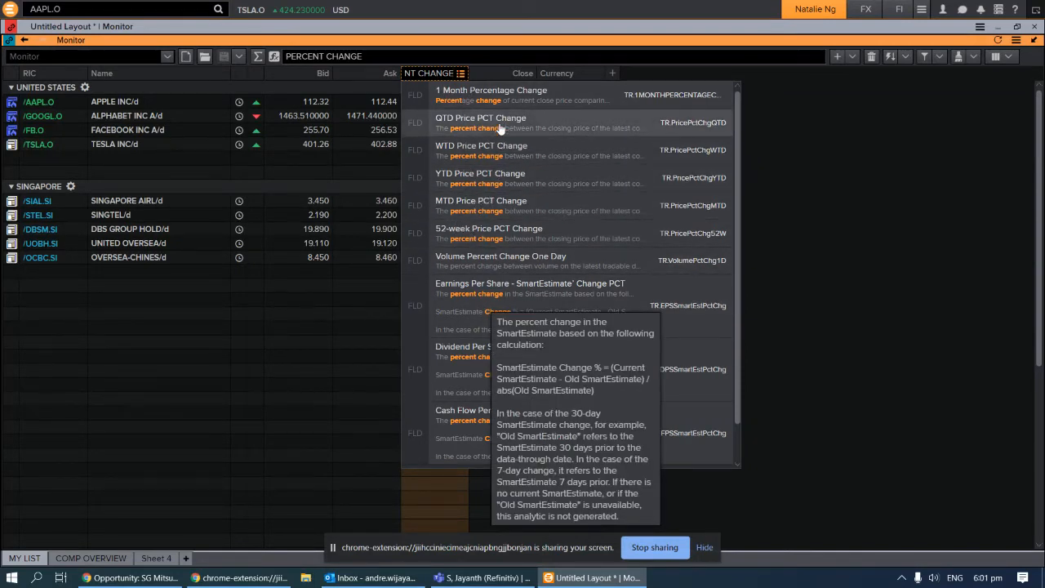
left_click(504, 95)
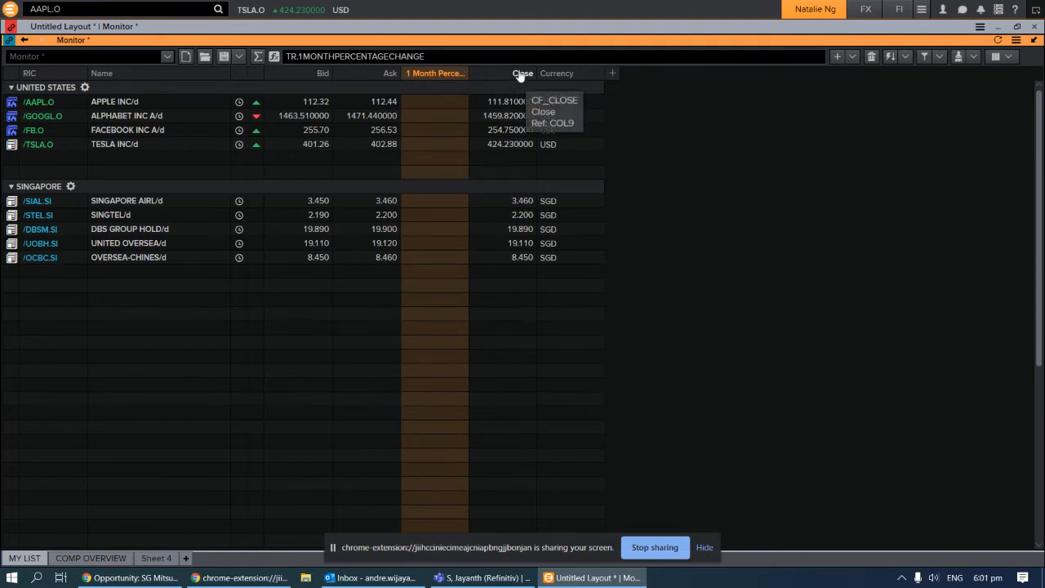
left_click(515, 74)
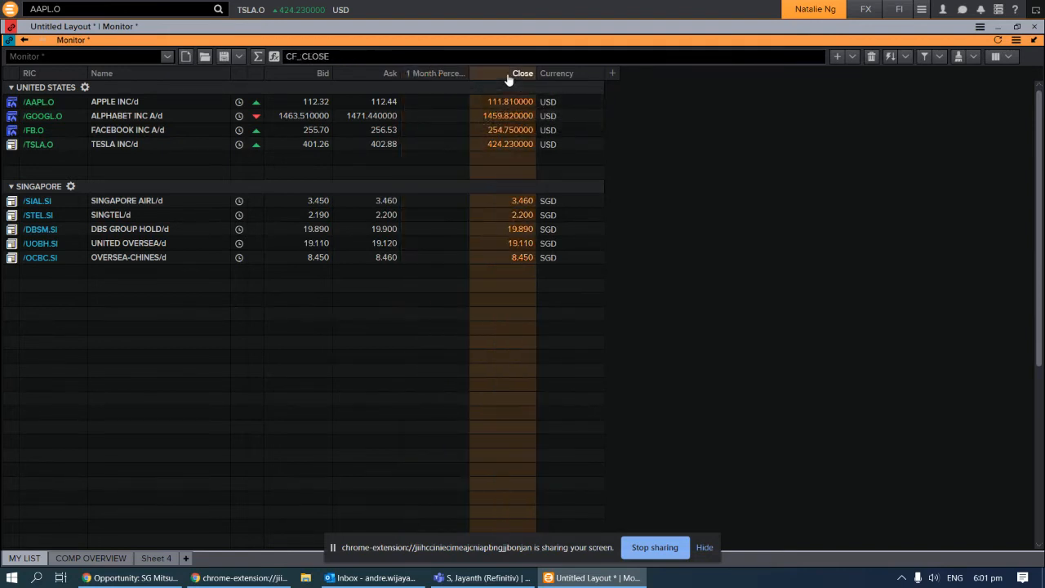
Swap the 1 Month Percentage Change field for Dividend, then select the Close and Currency columns
double_click(419, 75)
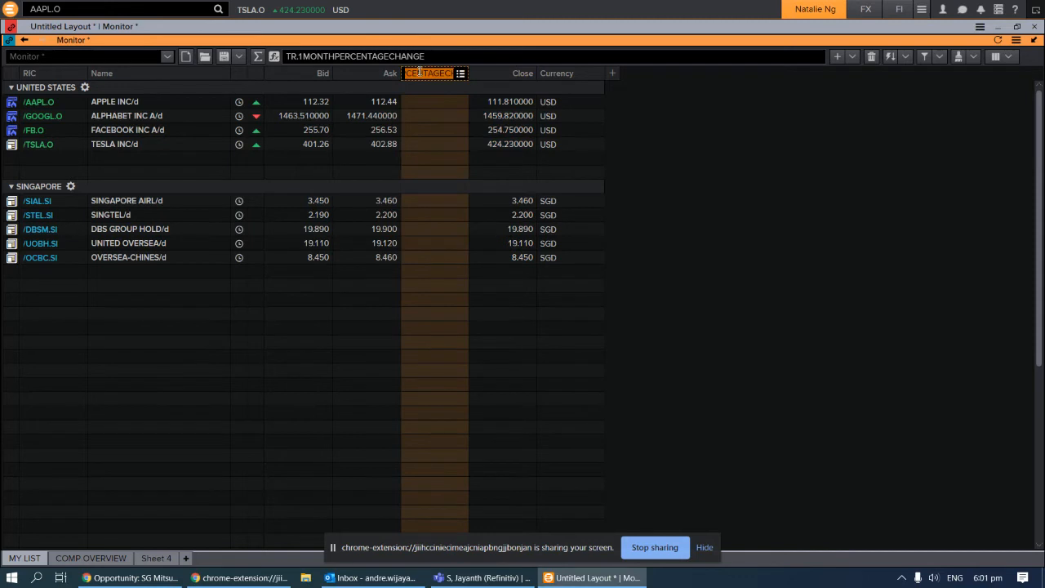
type("DIVIDENCE")
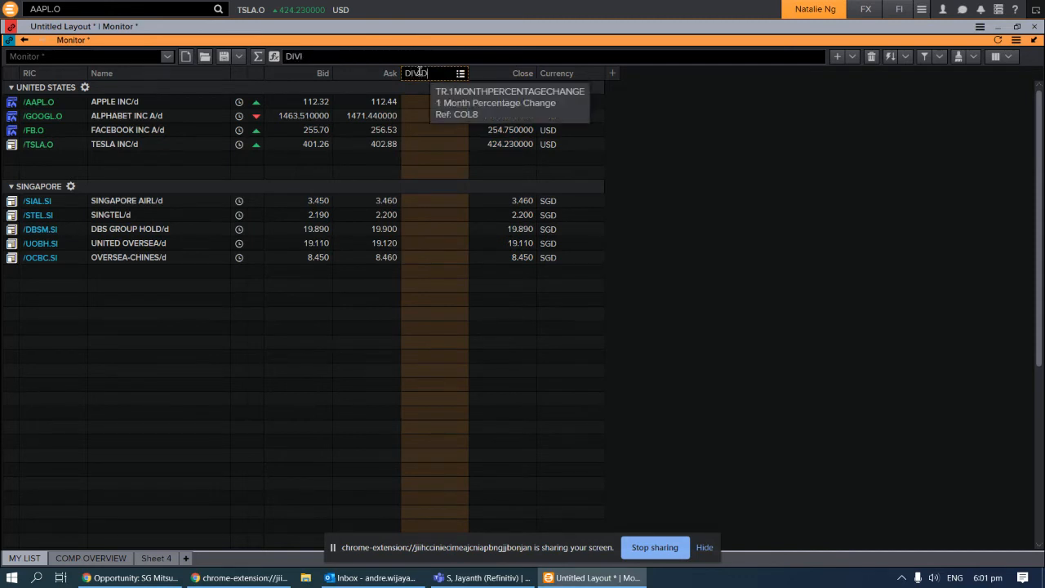
key("BackSpace")
key("BackSpace")
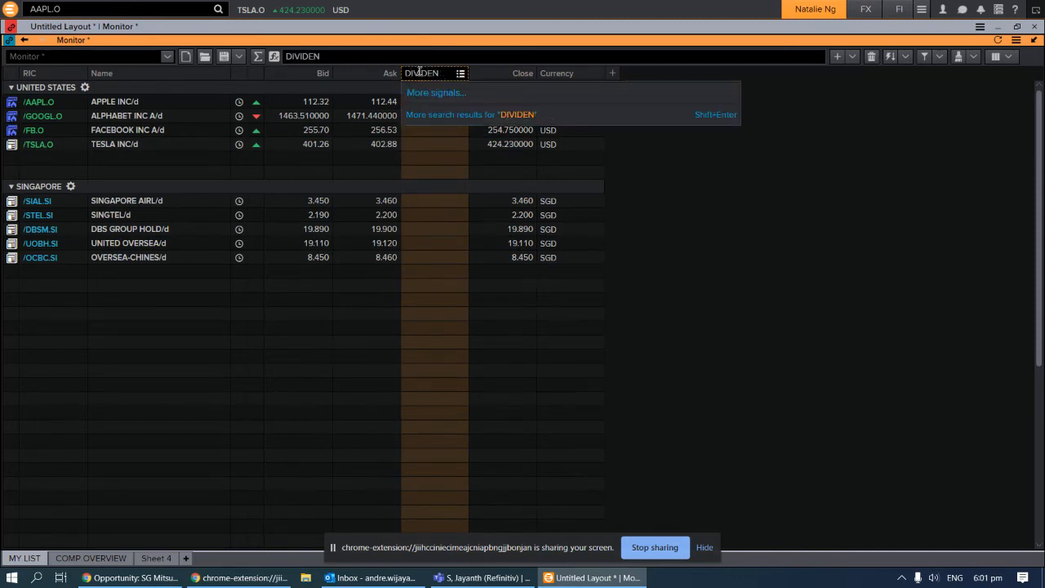
type("D")
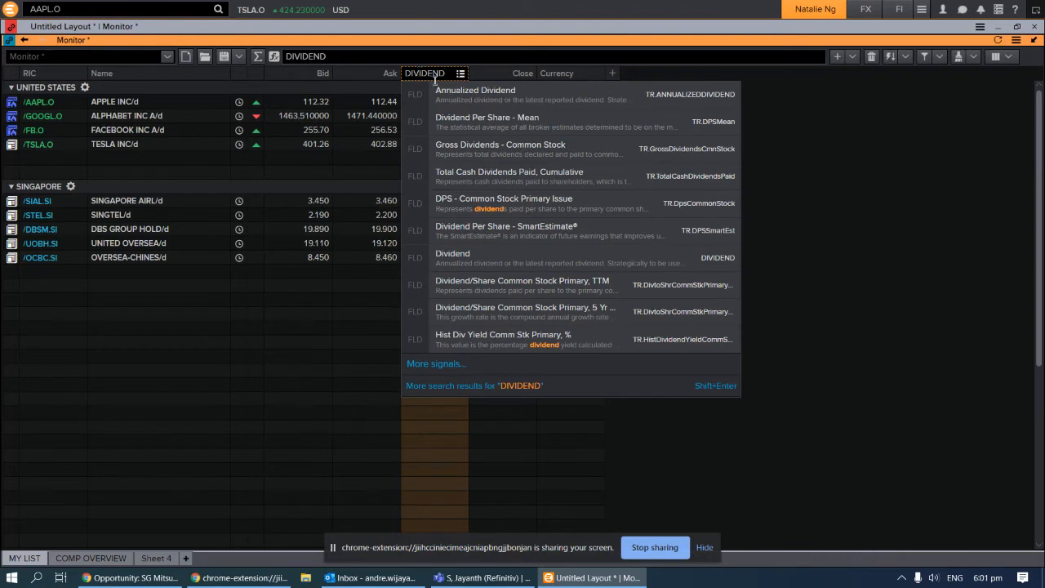
mouse_move(482, 121)
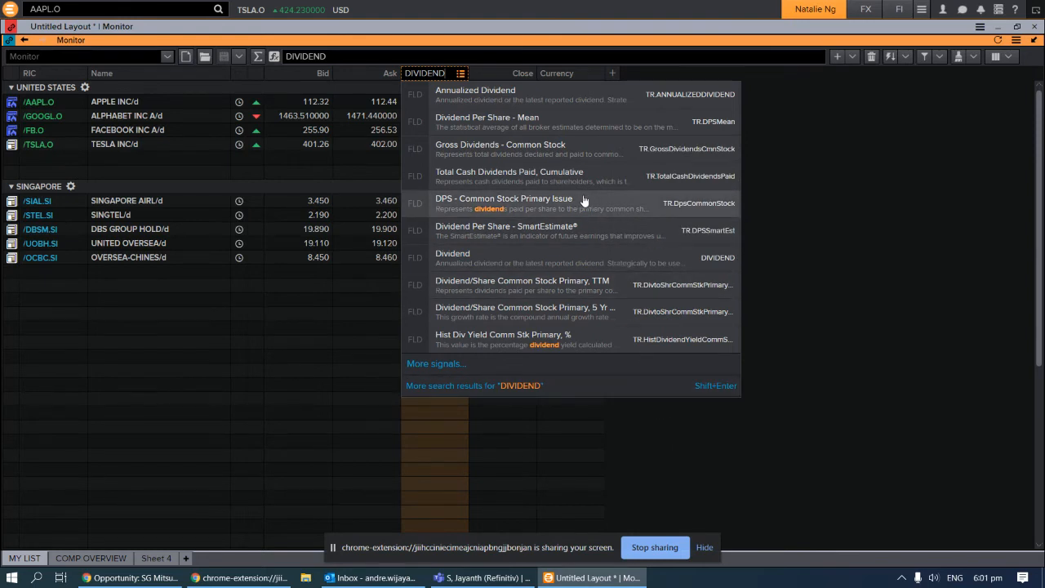
mouse_move(563, 106)
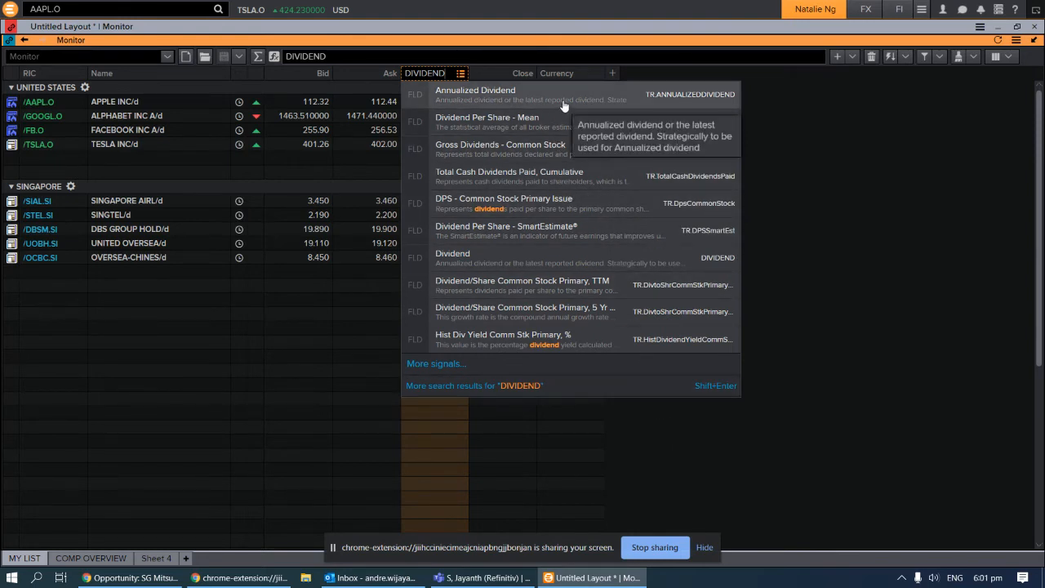
left_click(539, 256)
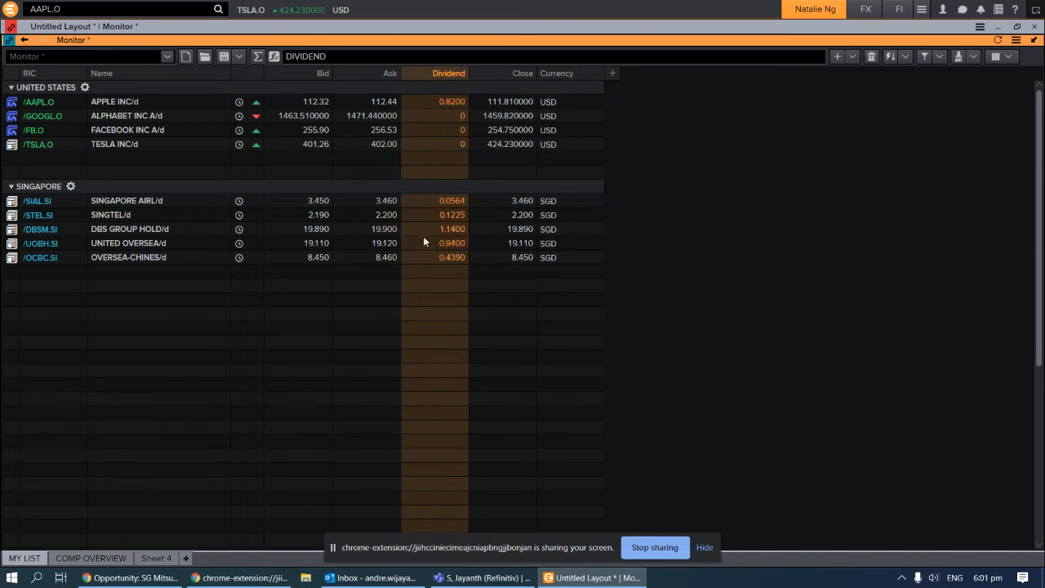
left_click(521, 76)
left_click(575, 74)
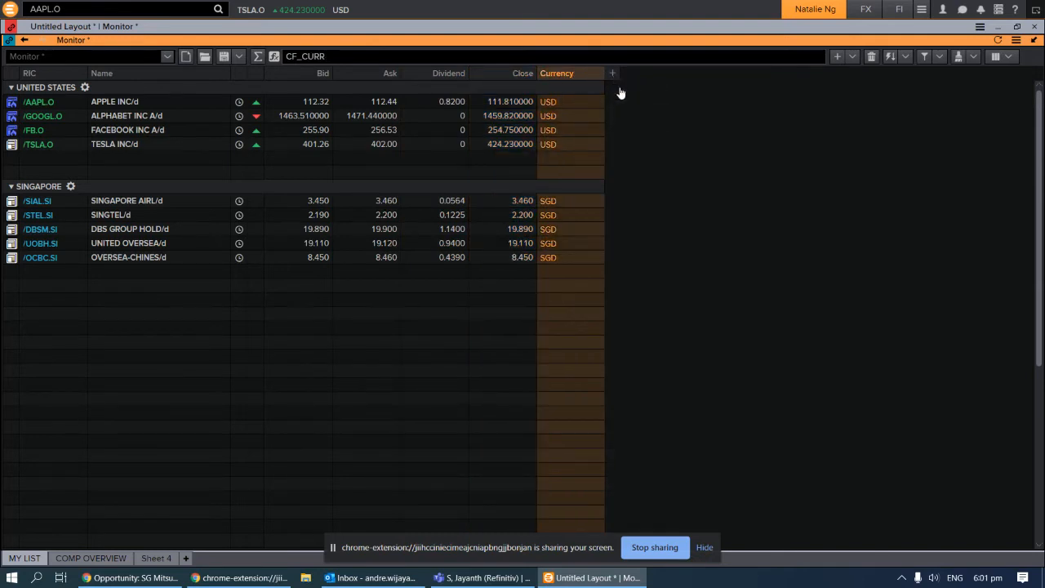
Add two blank columns after Currency, leaving their field entry empty
left_click(612, 73)
left_click(682, 75)
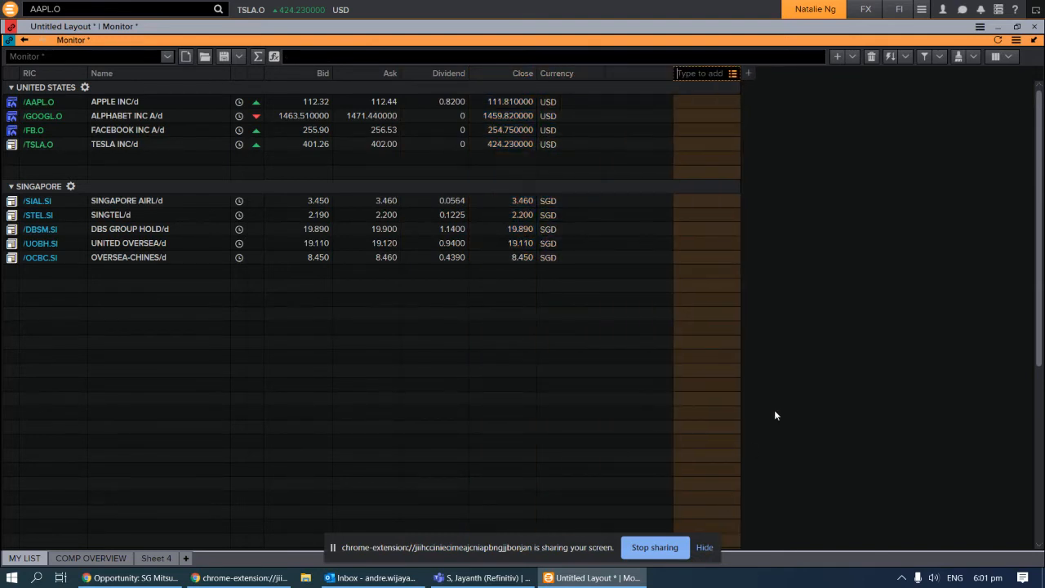
left_click(793, 287)
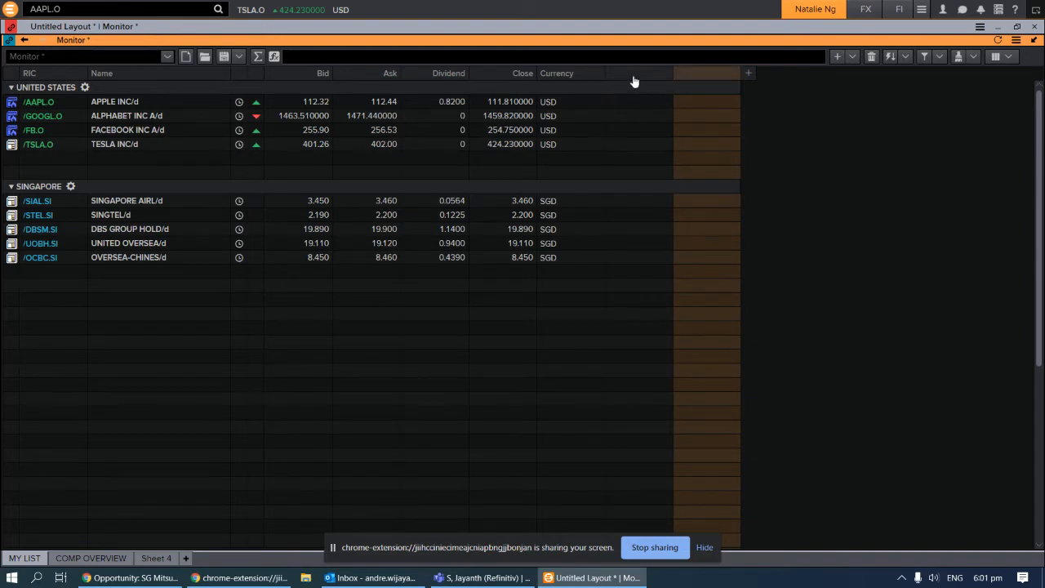
Delete the Currency column and restore the Monitor beside the TSLA.O chart and news
left_click(558, 75)
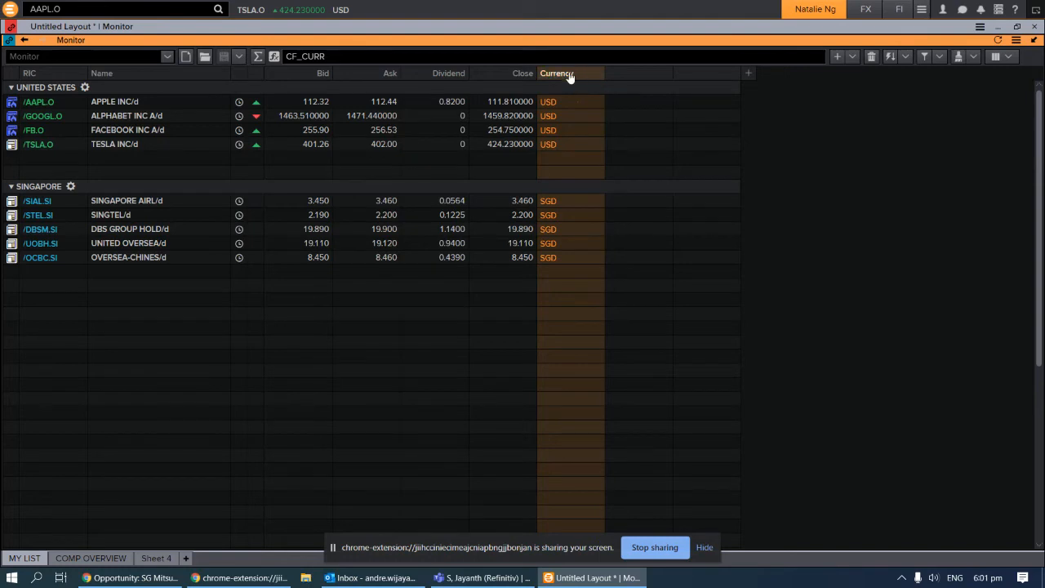
key("Delete")
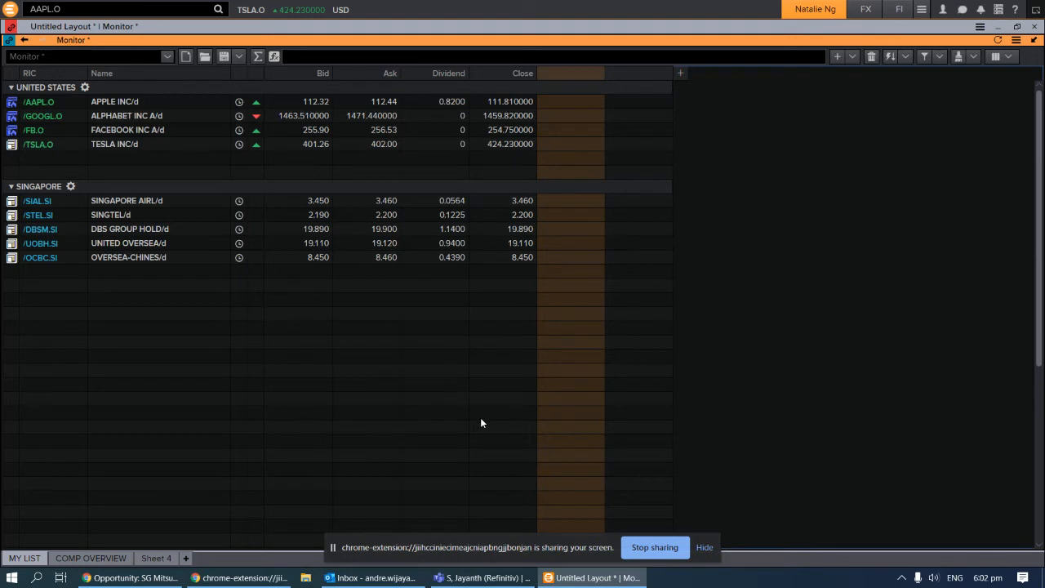
left_click(1034, 41)
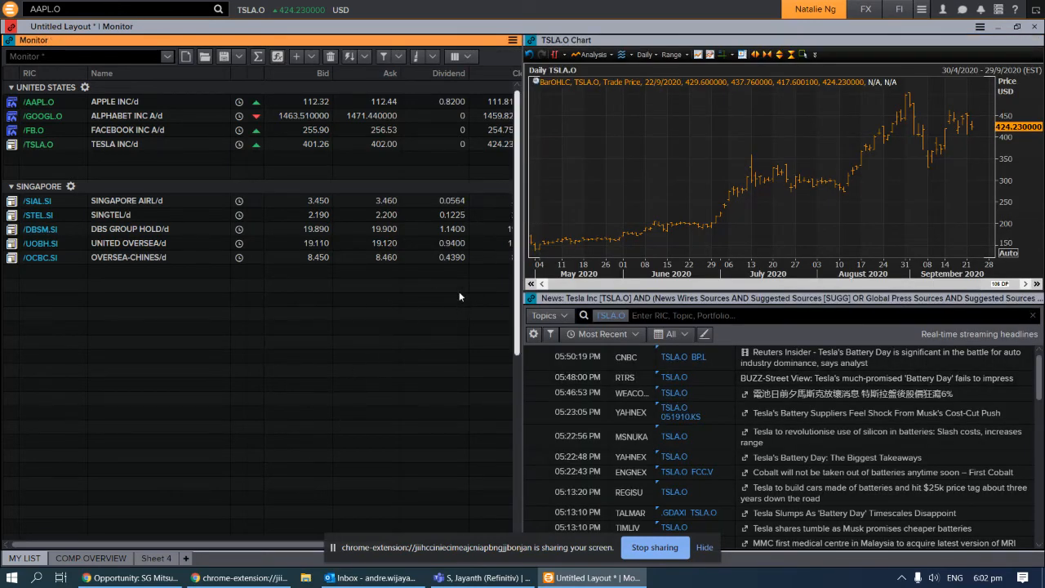
Save the monitor list via Save As under the name 'NATALIE STOCKS'
key("ctrl+s")
left_click(513, 41)
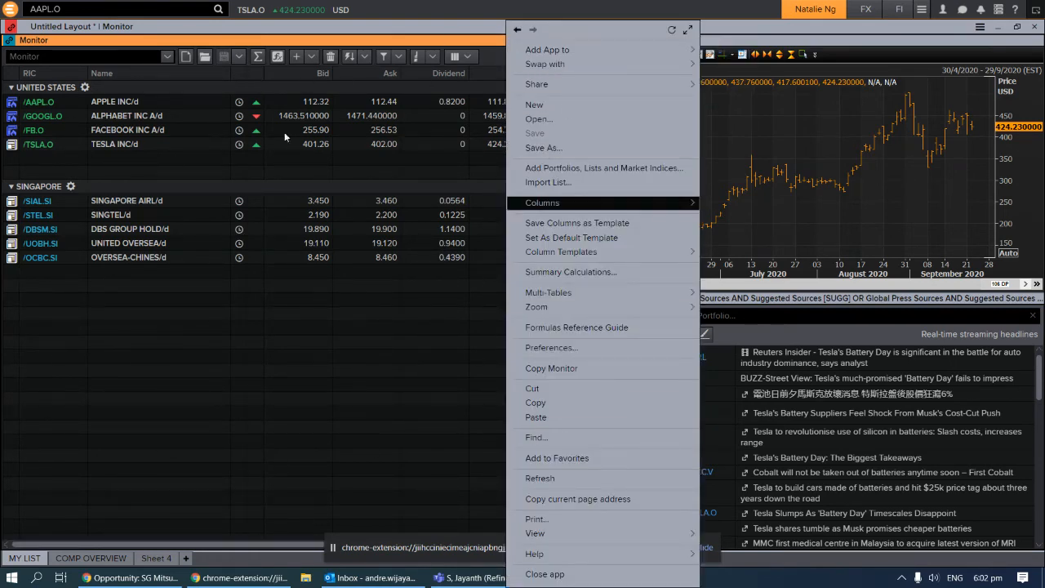
left_click(618, 148)
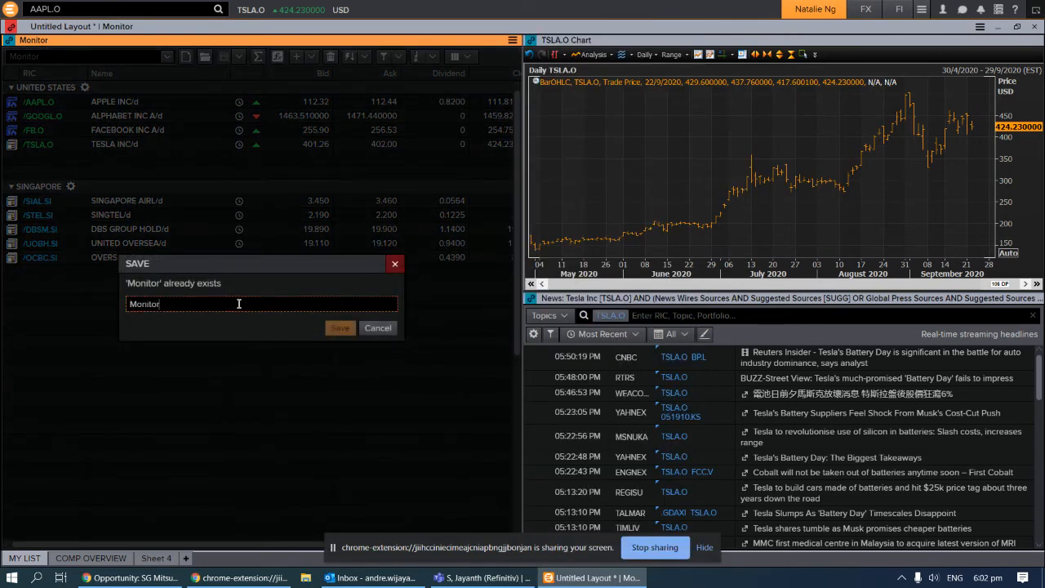
key("BackSpace")
key("BackSpace")
key("BackSpace")
key("BackSpace")
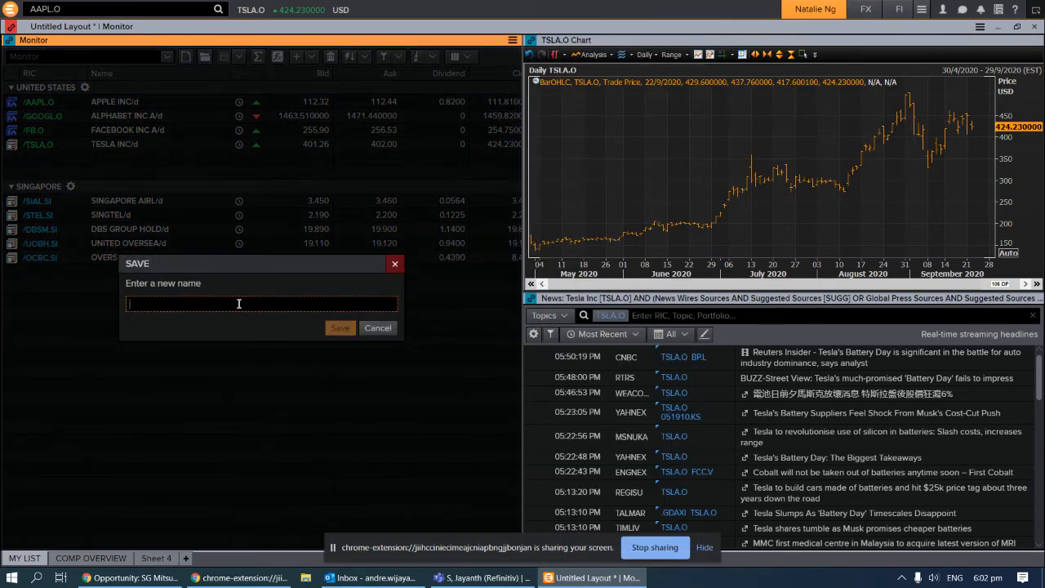
type("nATAL")
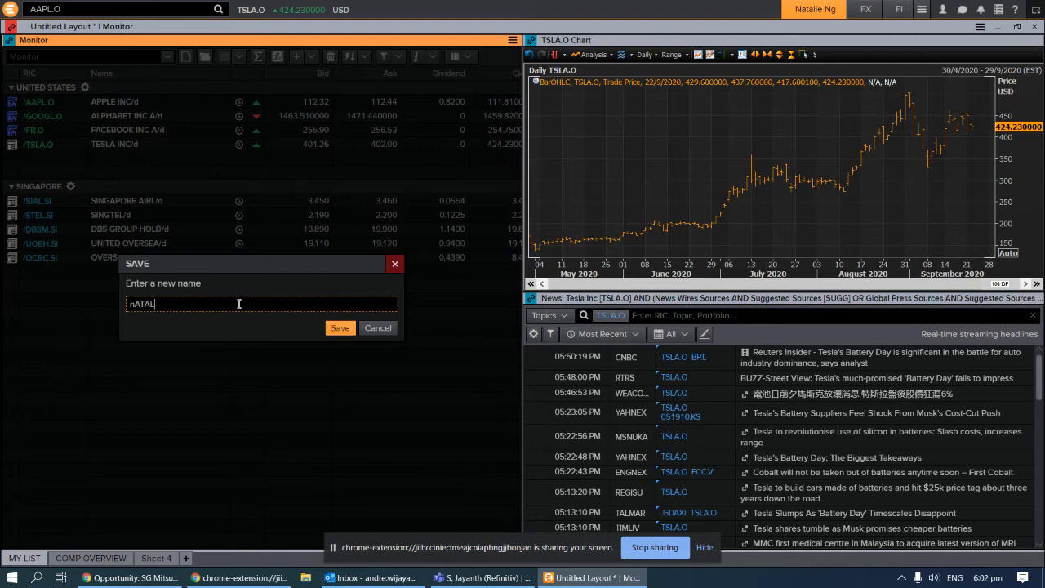
type("T")
key("BackSpace")
key("BackSpace")
key("BackSpace")
type("NATALIE STOCKS")
left_click(338, 328)
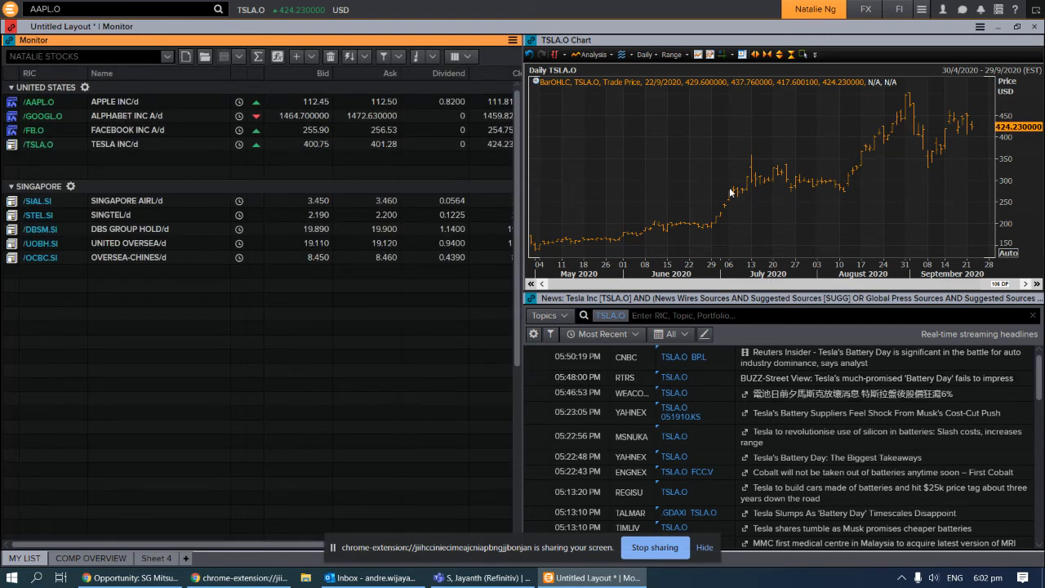
Save the current workspace and erase AAPL.O from the top search box
left_click(809, 18)
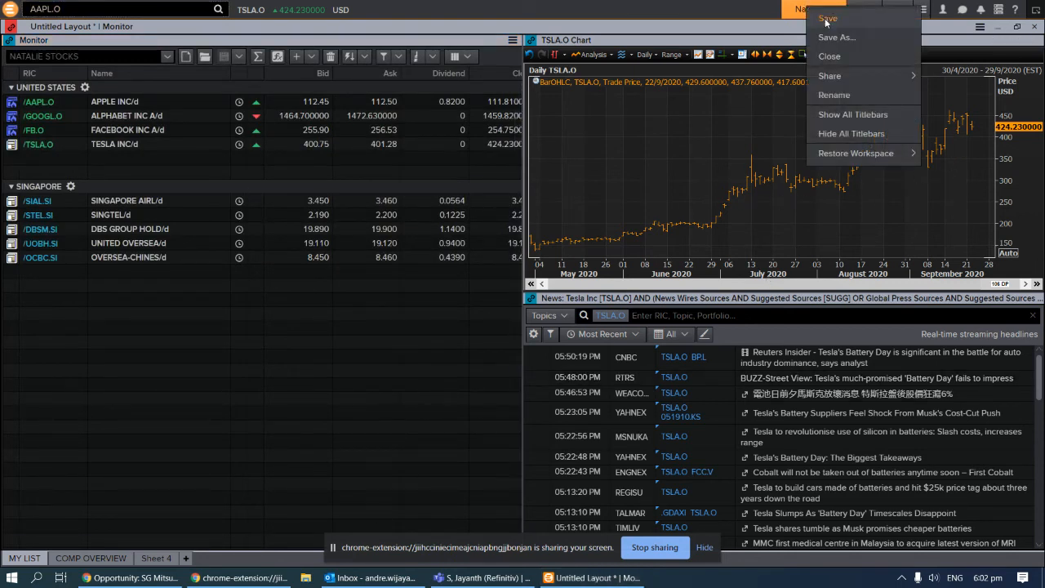
left_click(827, 18)
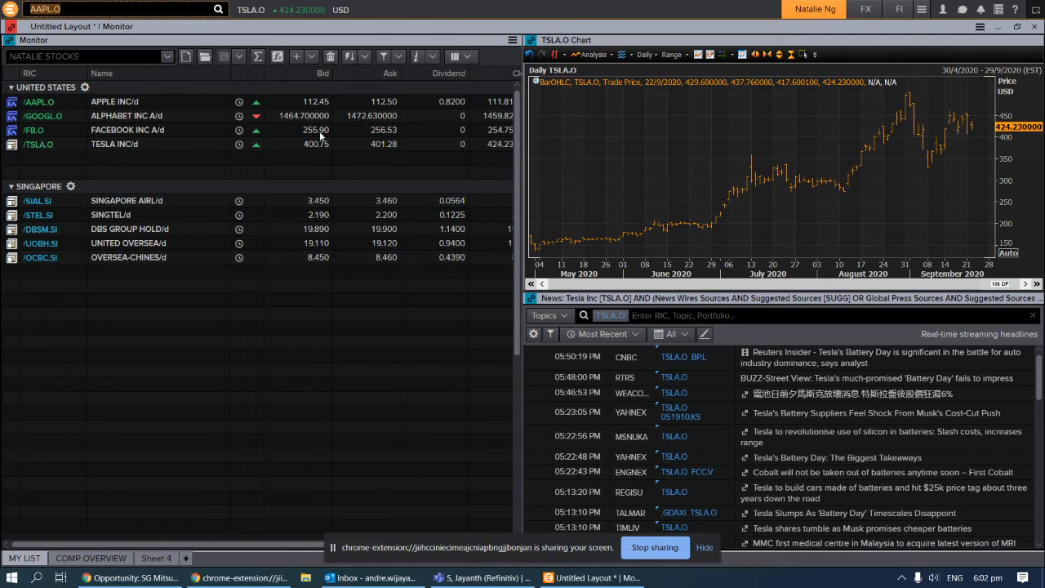
left_click(122, 7)
key("BackSpace")
key("BackSpace")
key("BackSpace")
key("BackSpace")
key("BackSpace")
key("BackSpace")
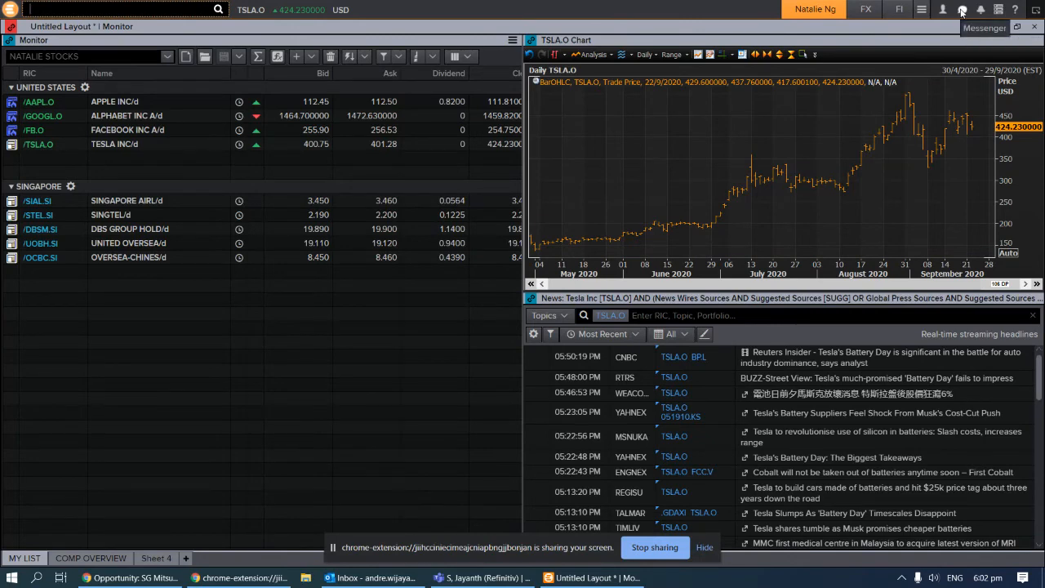
Open Eikon Messenger, move its window lower and re-dock the toolbar along the top
left_click(962, 10)
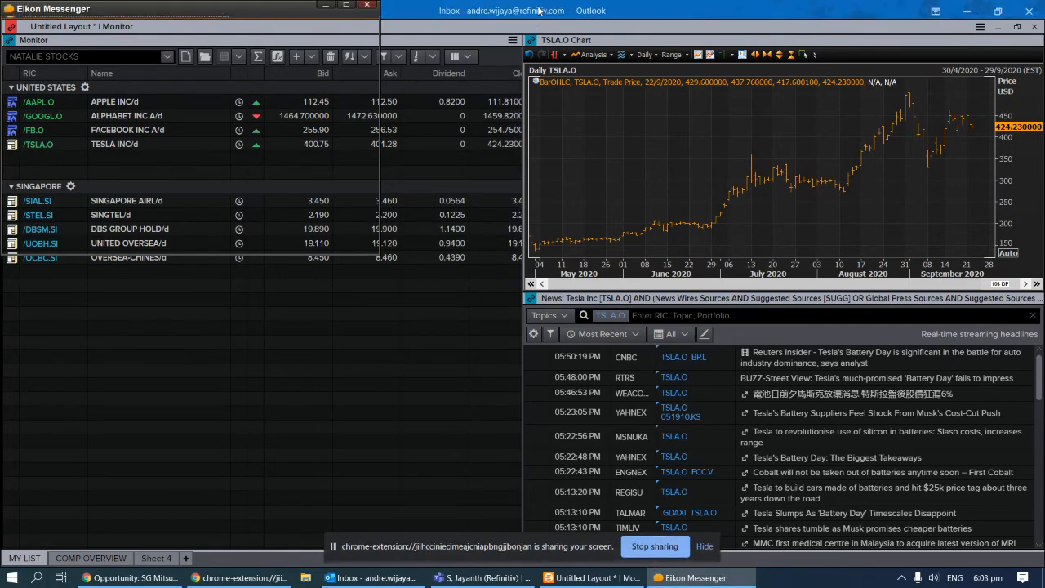
left_click_drag(281, 33, 520, 102)
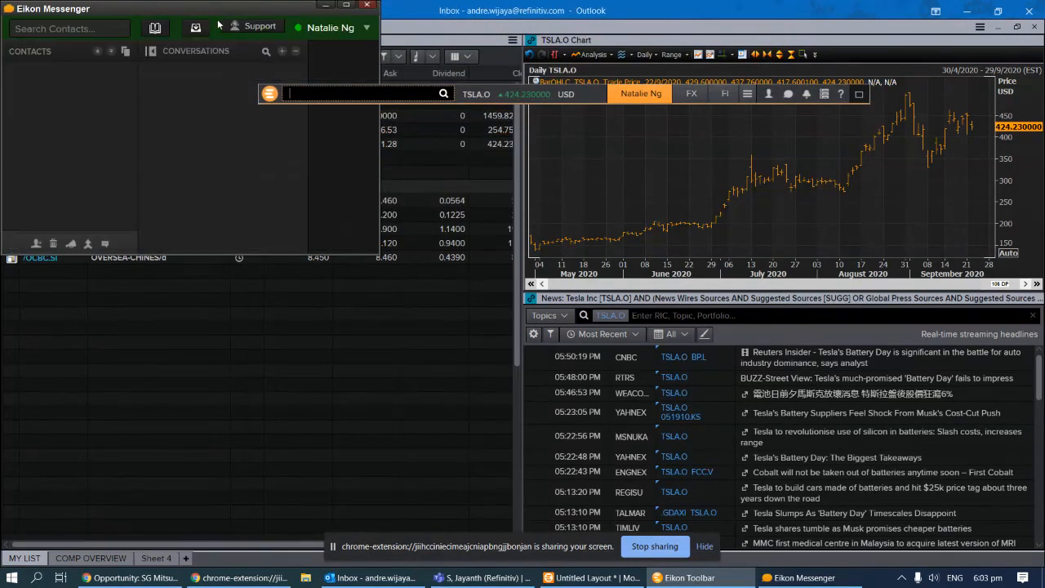
left_click_drag(216, 8, 239, 226)
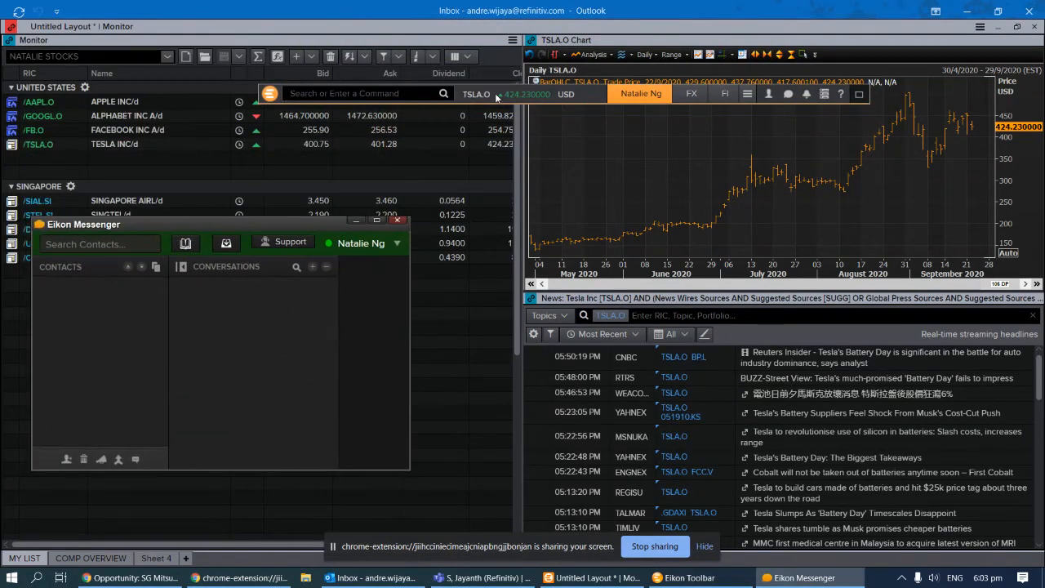
double_click(497, 98)
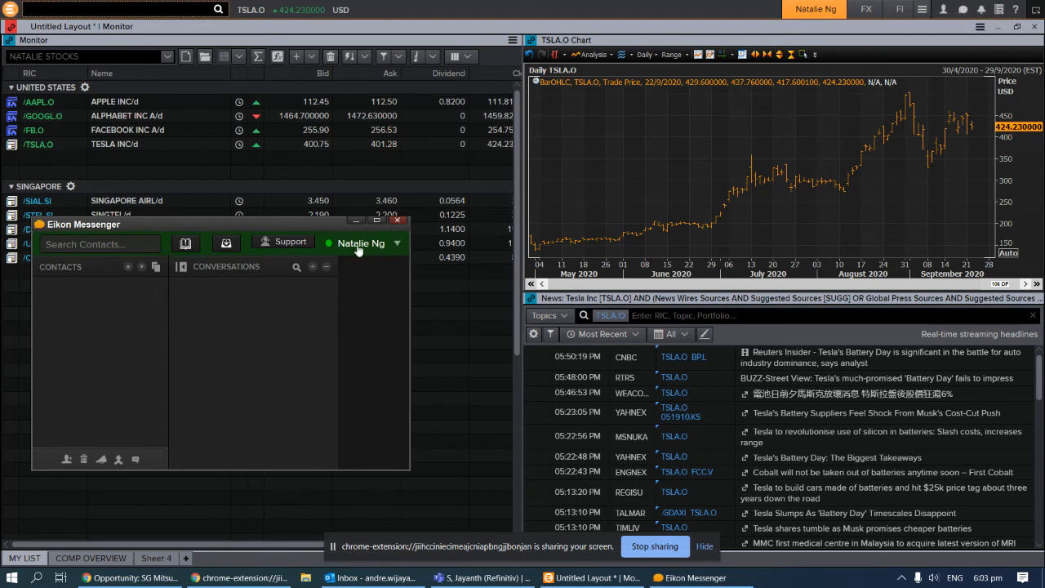
Open and close the Add a New Contact panel, then search contacts for a colleague's name
left_click(66, 461)
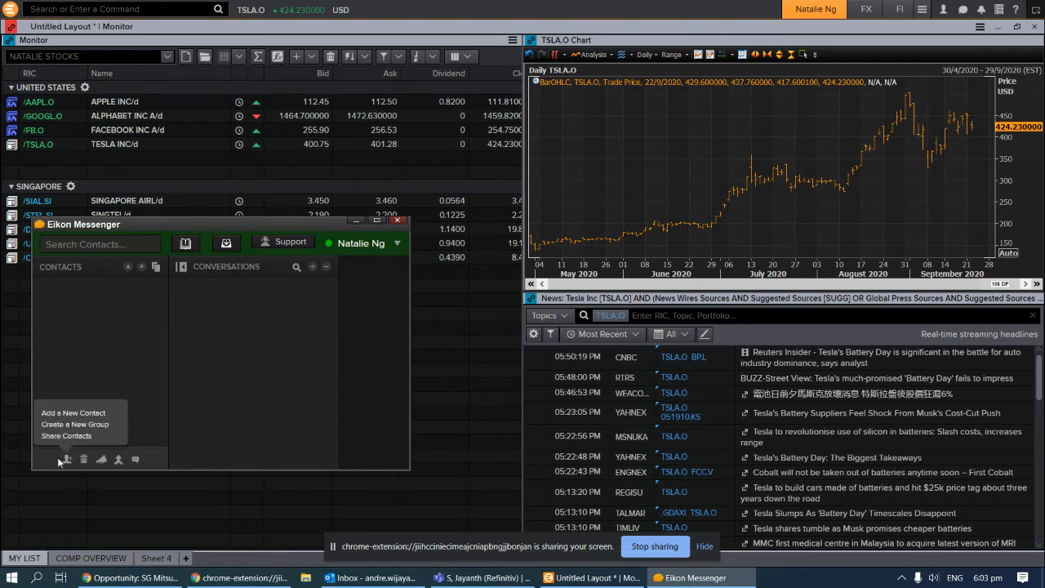
left_click(73, 413)
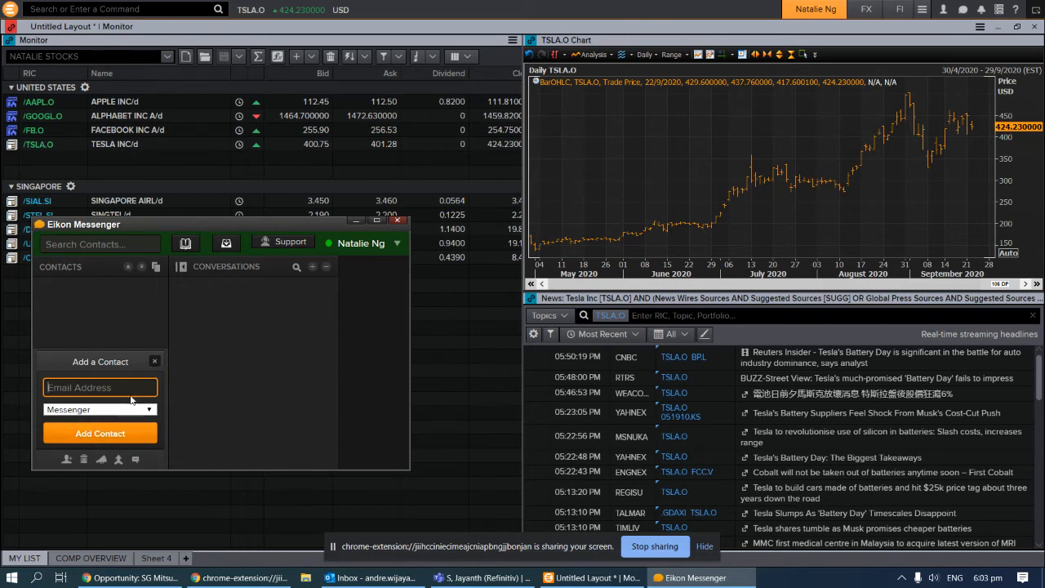
left_click(156, 360)
left_click(84, 247)
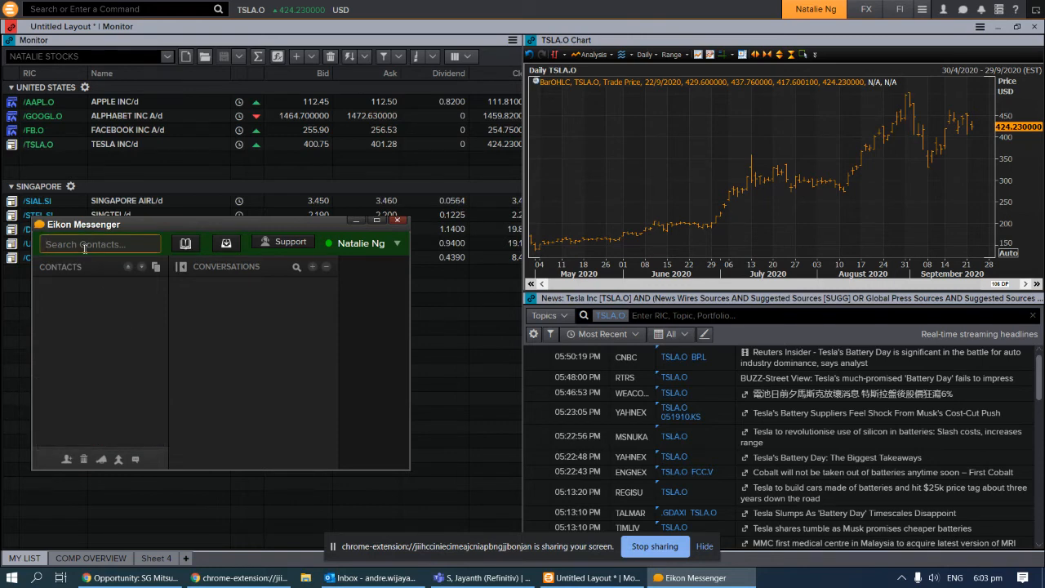
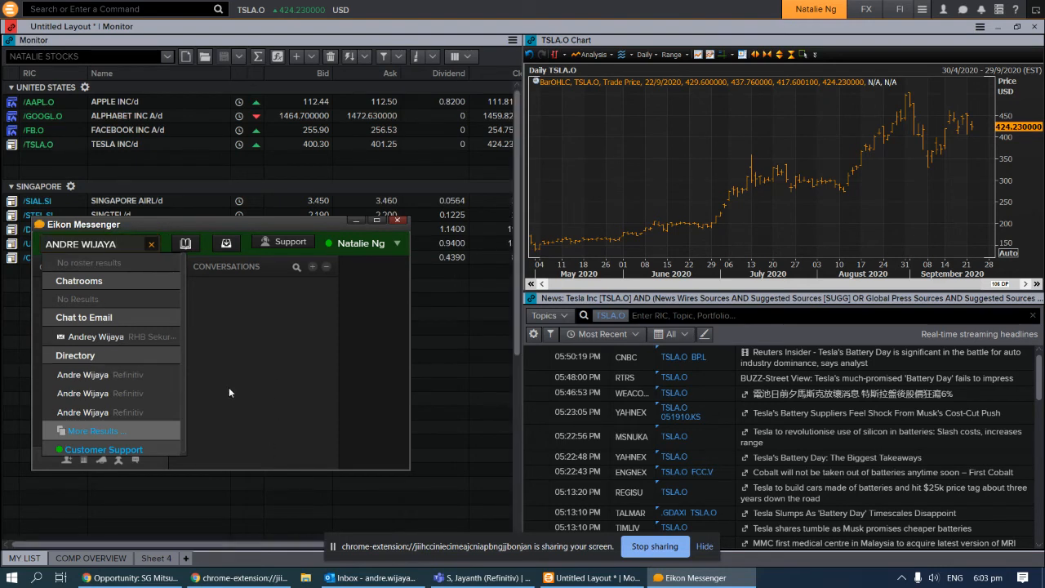
Clear the colleague's name from the Messenger contact search
key("Escape")
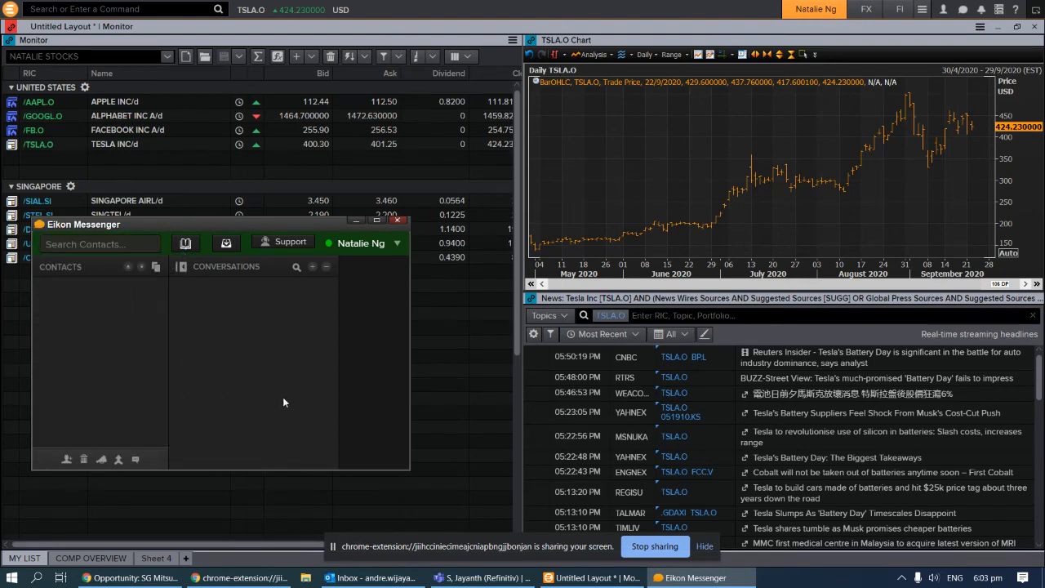
Try the Support live agent chat with a test message 'DKFJAKFDJAKJFP', then close it
left_click(280, 244)
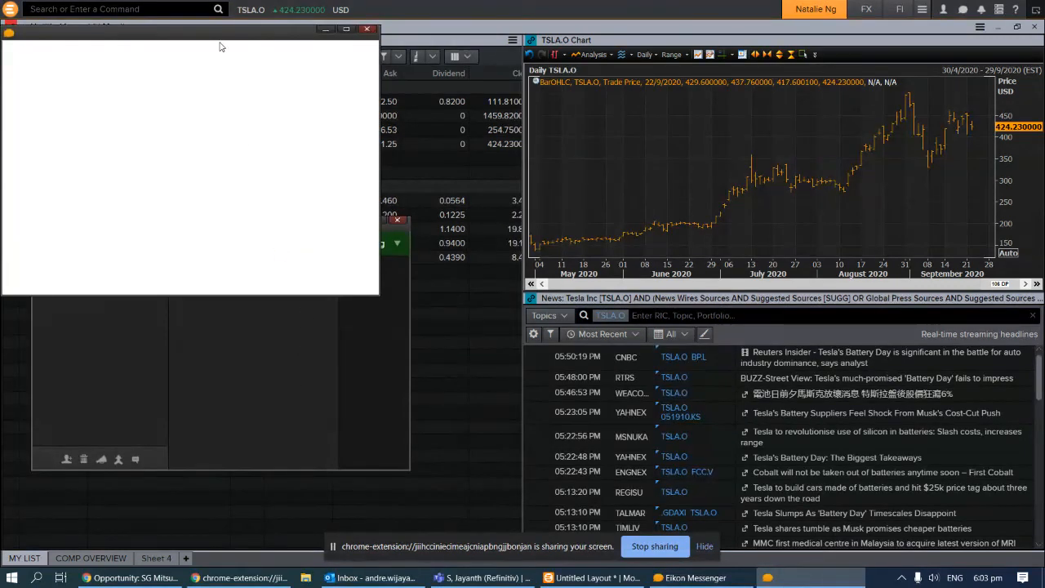
left_click_drag(225, 40, 384, 192)
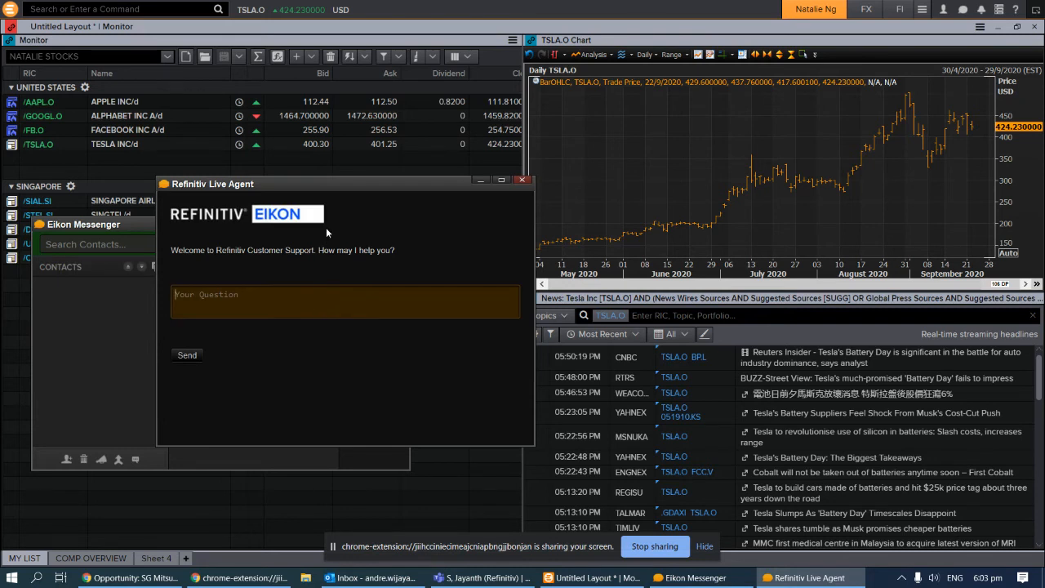
left_click_drag(363, 189, 650, 249)
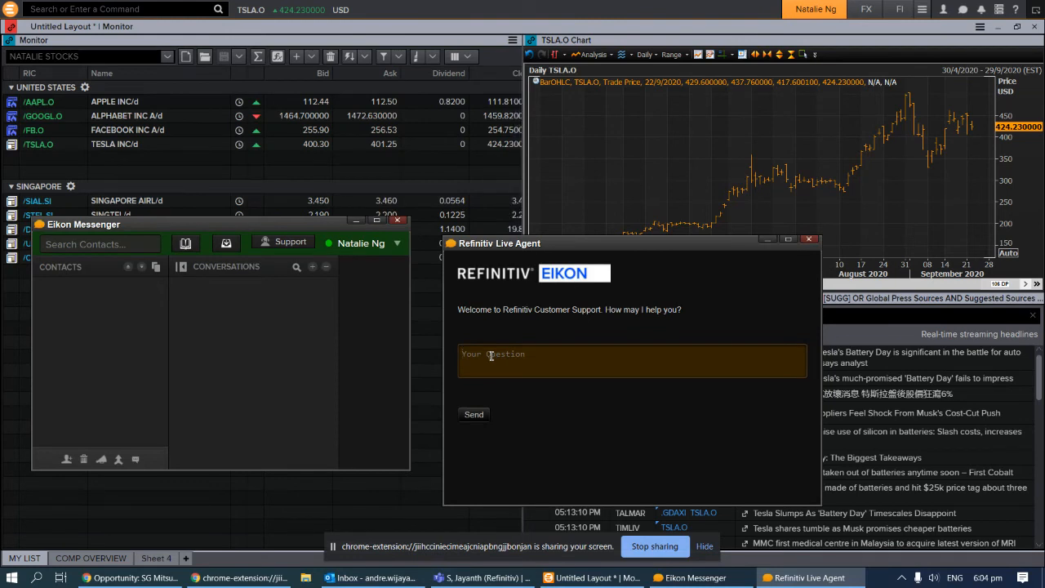
type("DKFJAKFDJAKJFP")
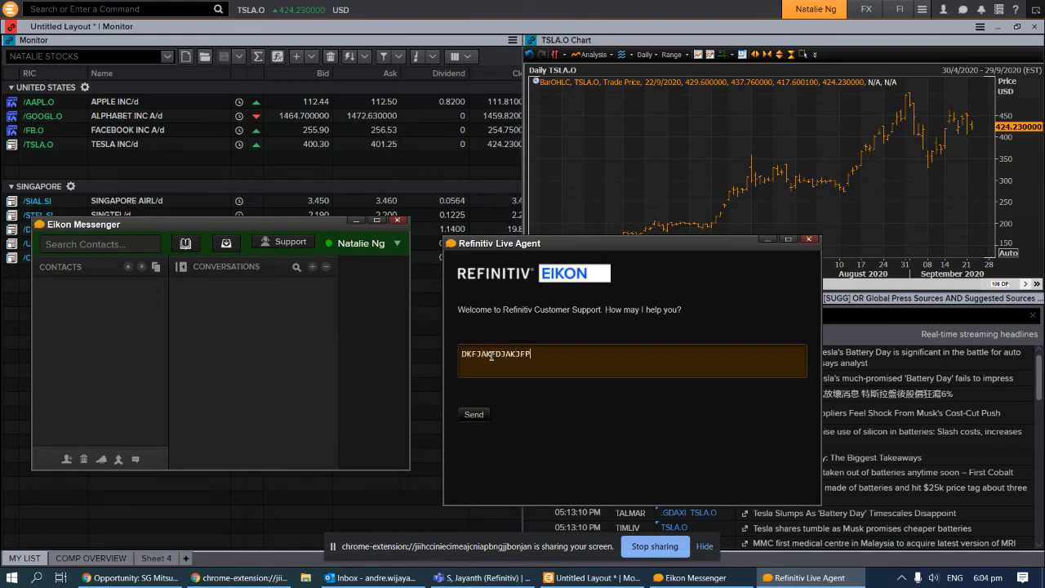
left_click(810, 239)
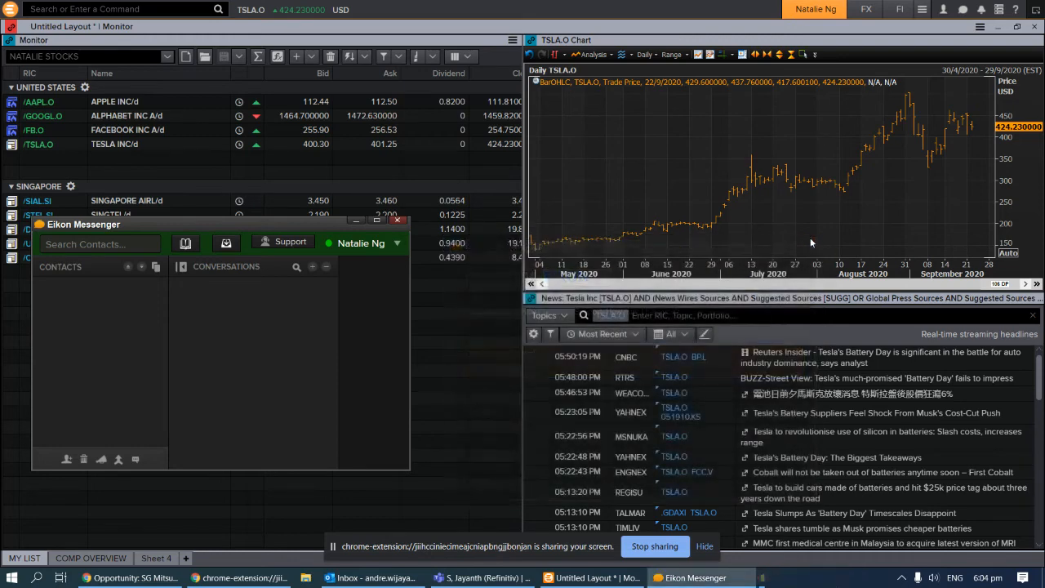
Change the Messenger presence status to Away and close Eikon Messenger
left_click(389, 244)
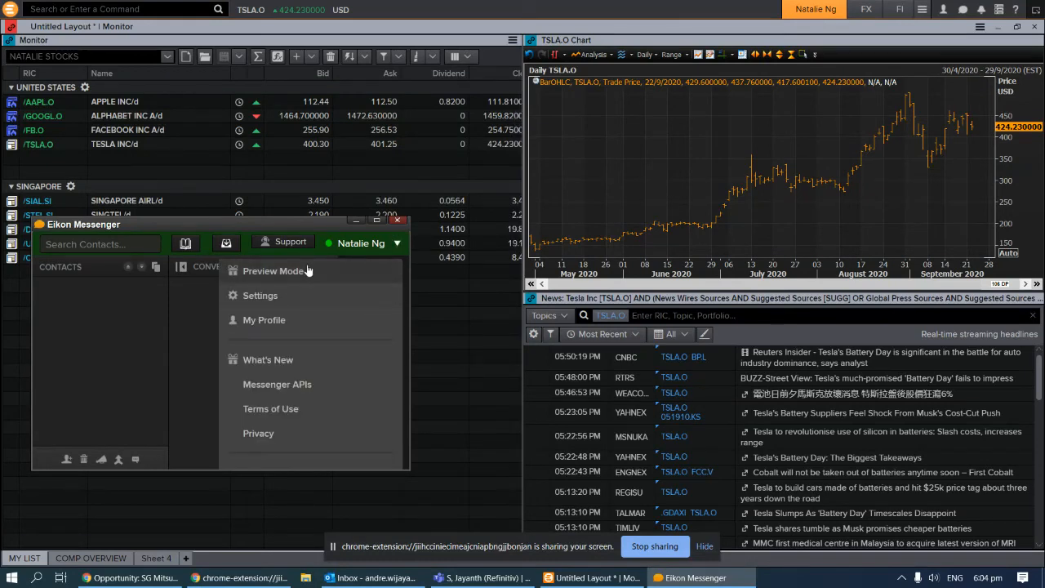
left_click(344, 247)
left_click(329, 247)
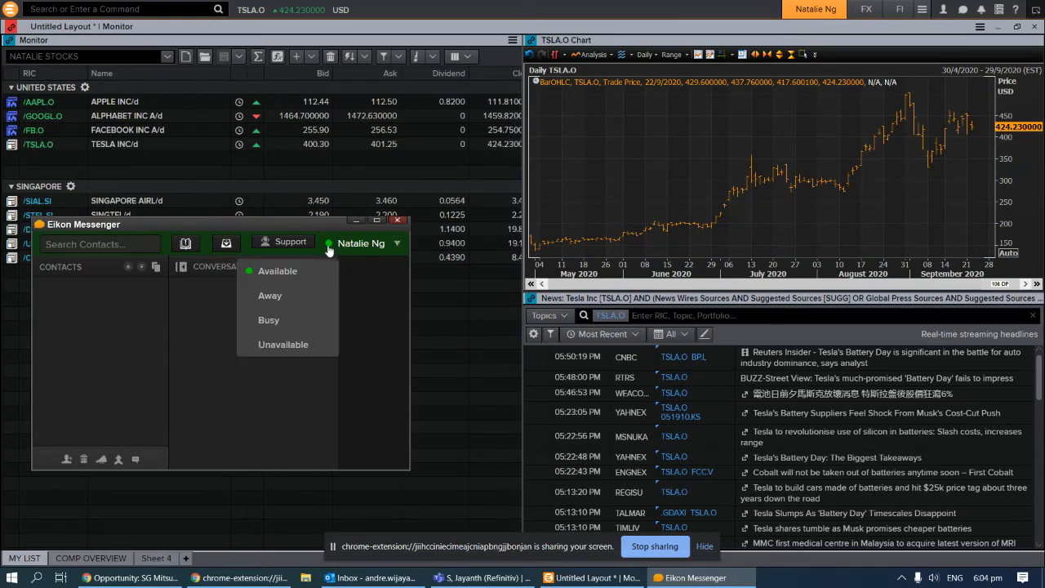
left_click(273, 298)
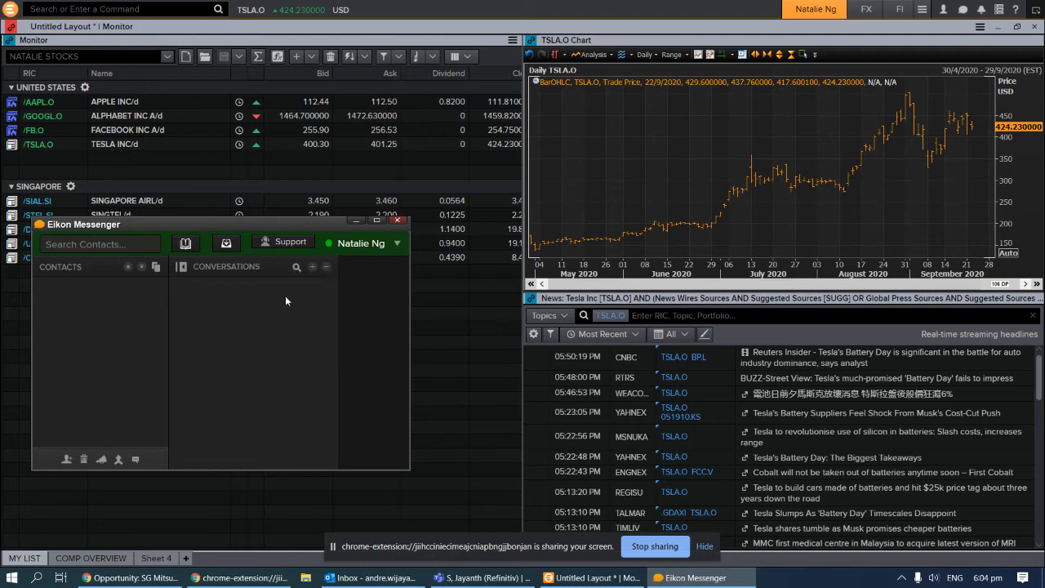
left_click(400, 221)
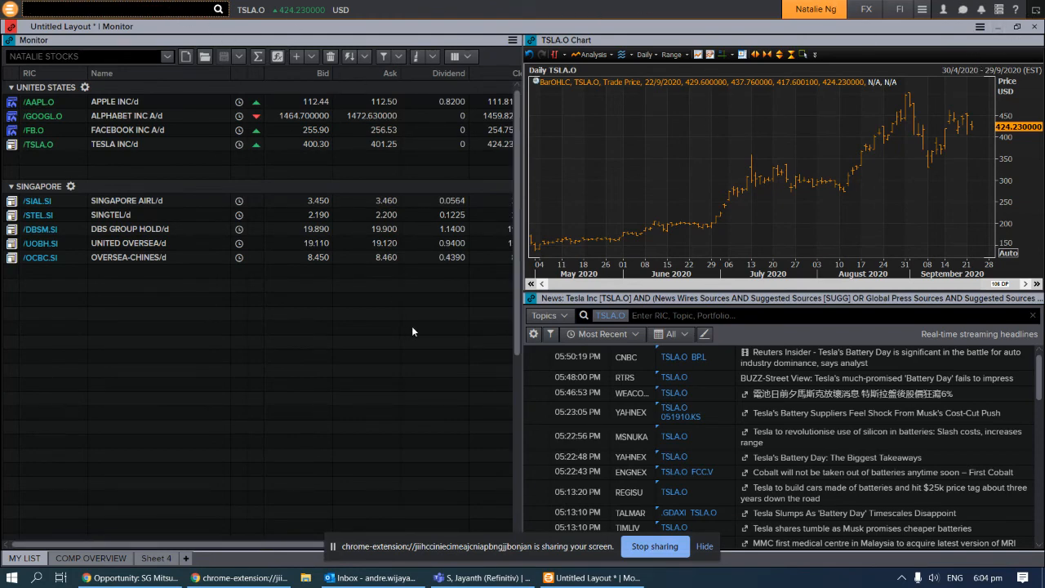
Launch Training for Eikon from a TRAINING search and maximize its window
type("TRA")
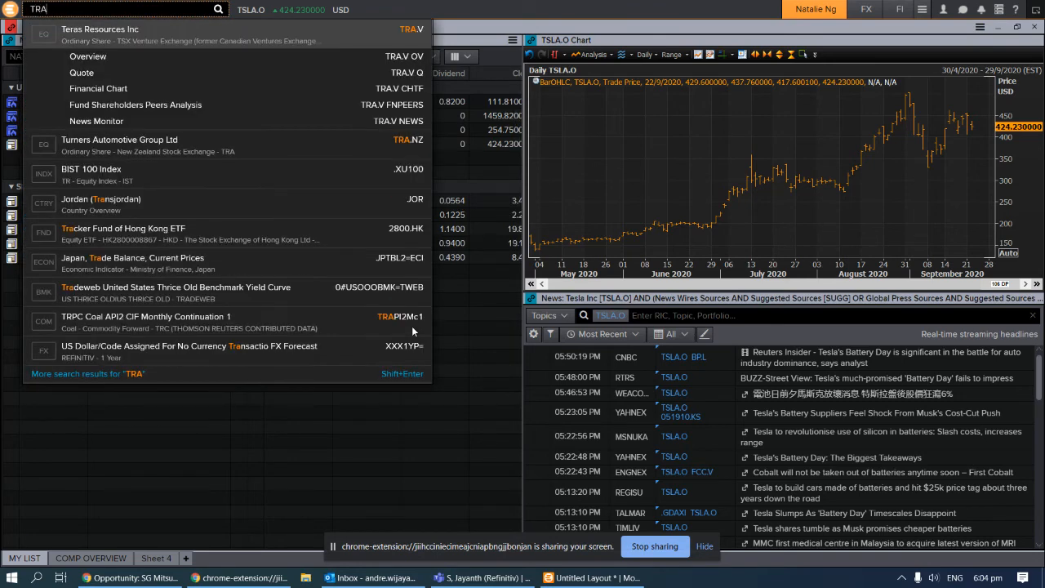
type("IN")
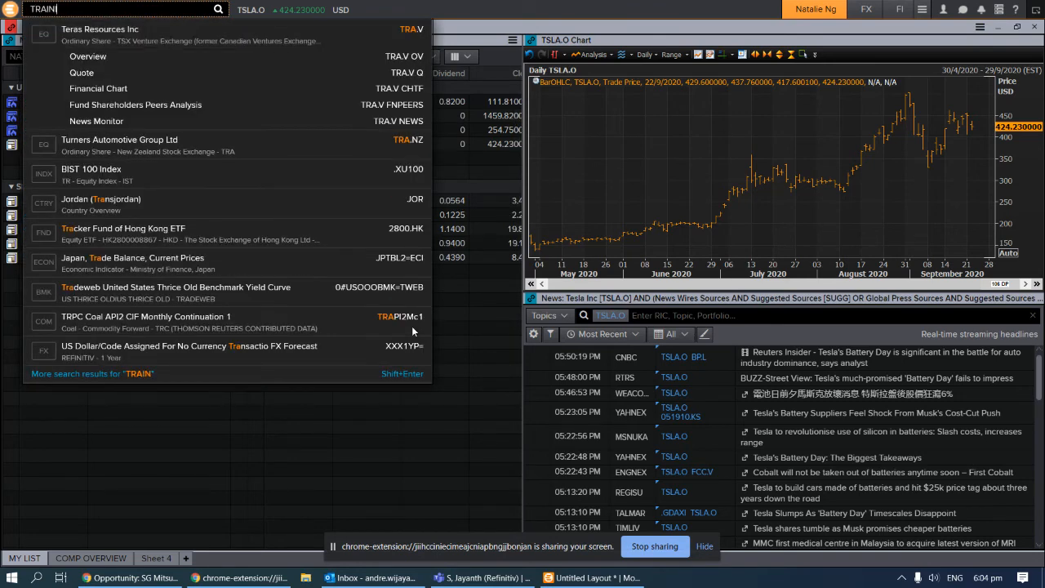
type("IG")
key("BackSpace")
key("BackSpace")
key("BackSpace")
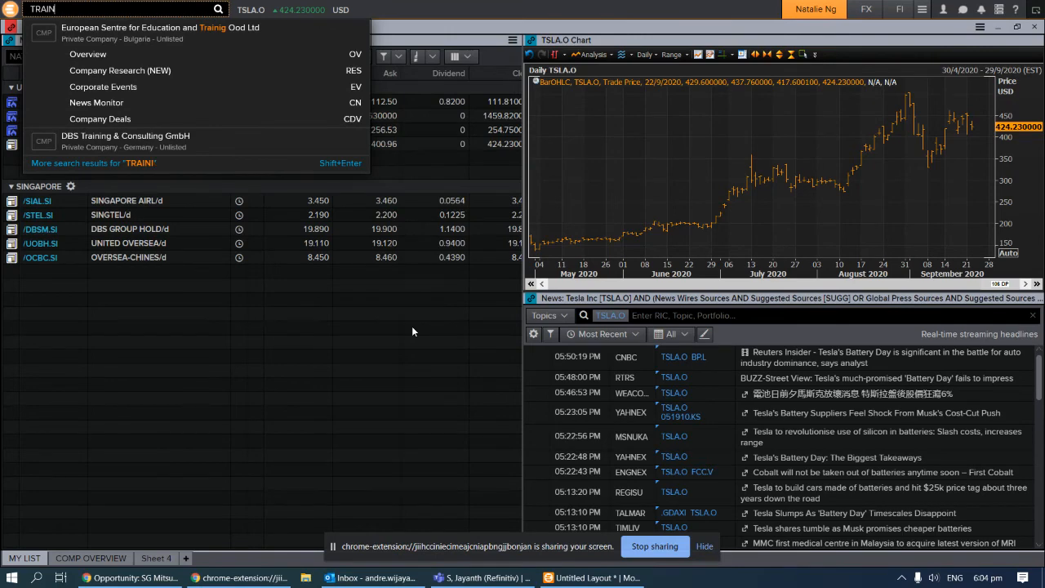
type("NING")
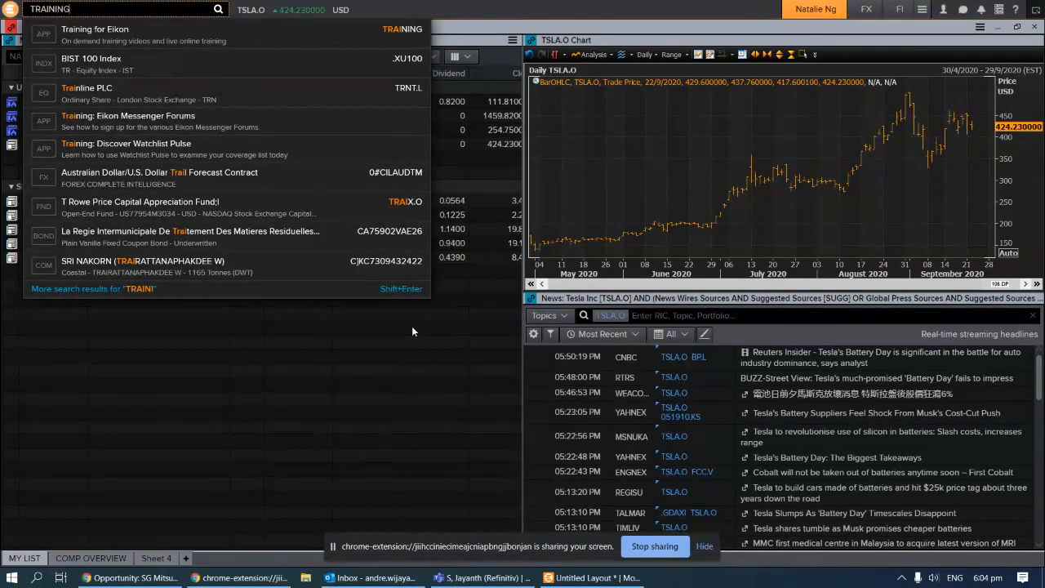
left_click(240, 39)
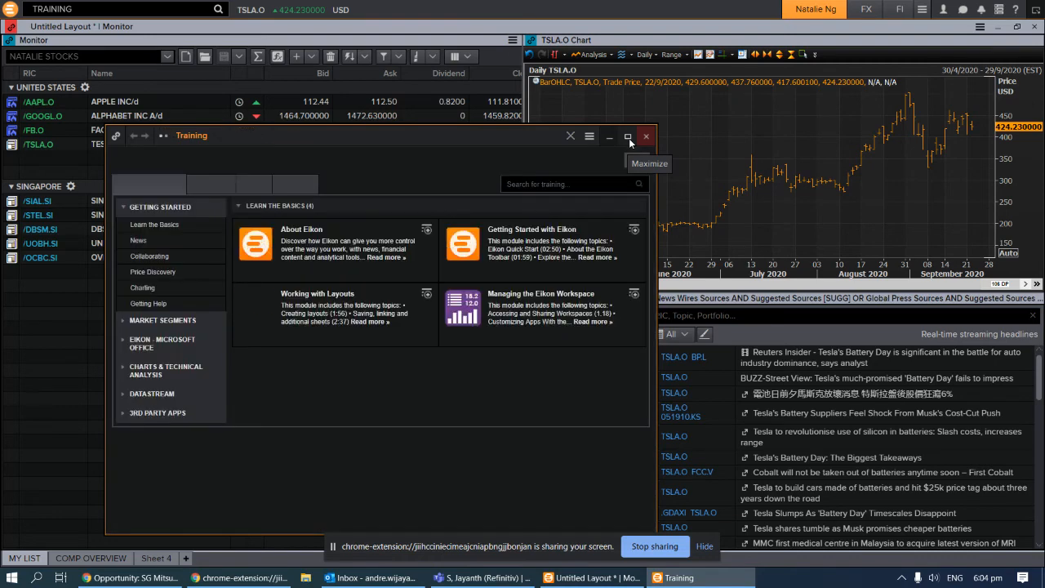
left_click(629, 138)
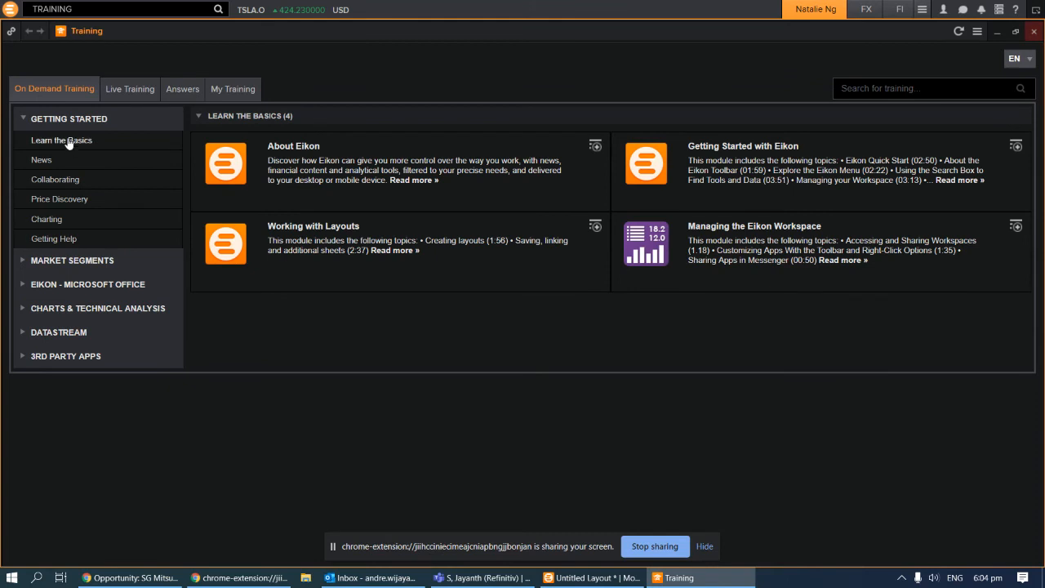
Show the Equity market segment modules and expand the Idea Generation section
left_click(36, 261)
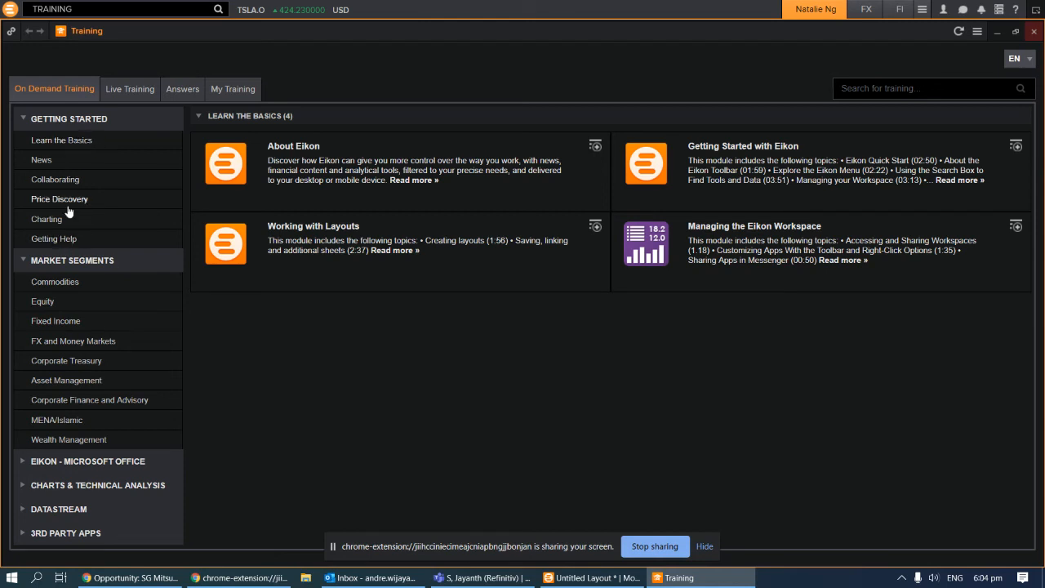
left_click(41, 306)
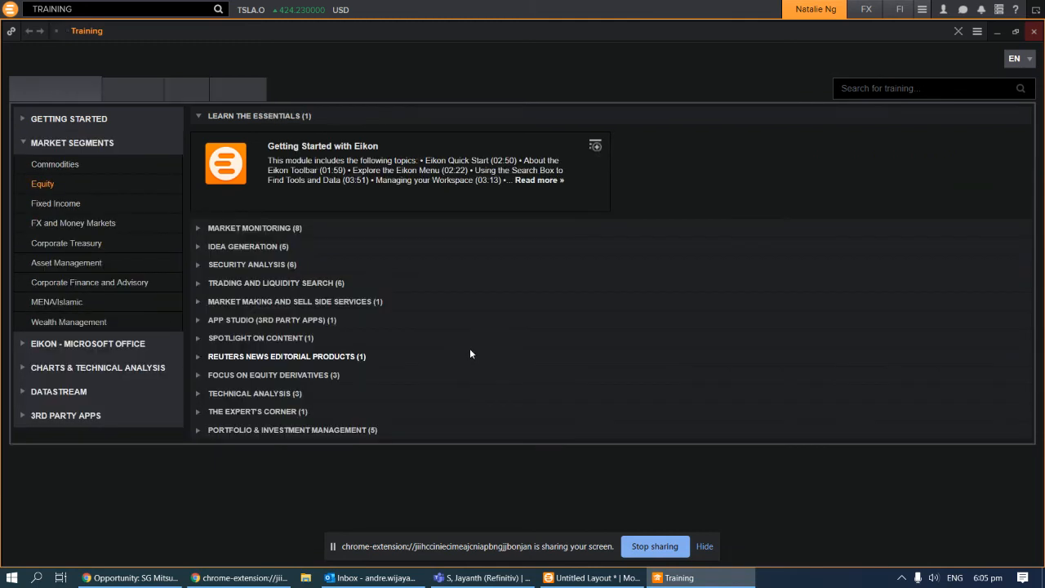
left_click(198, 229)
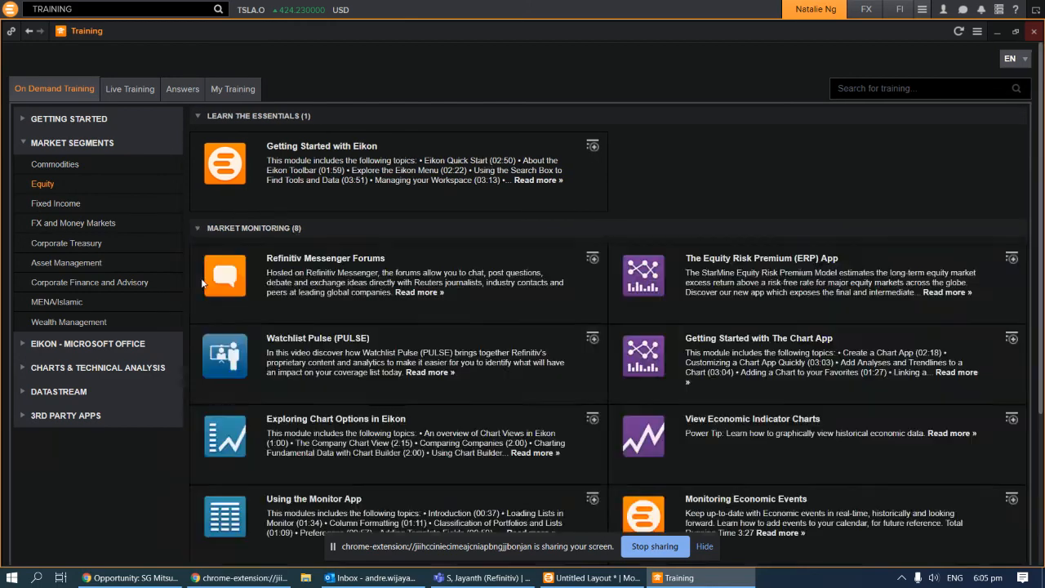
left_click(198, 229)
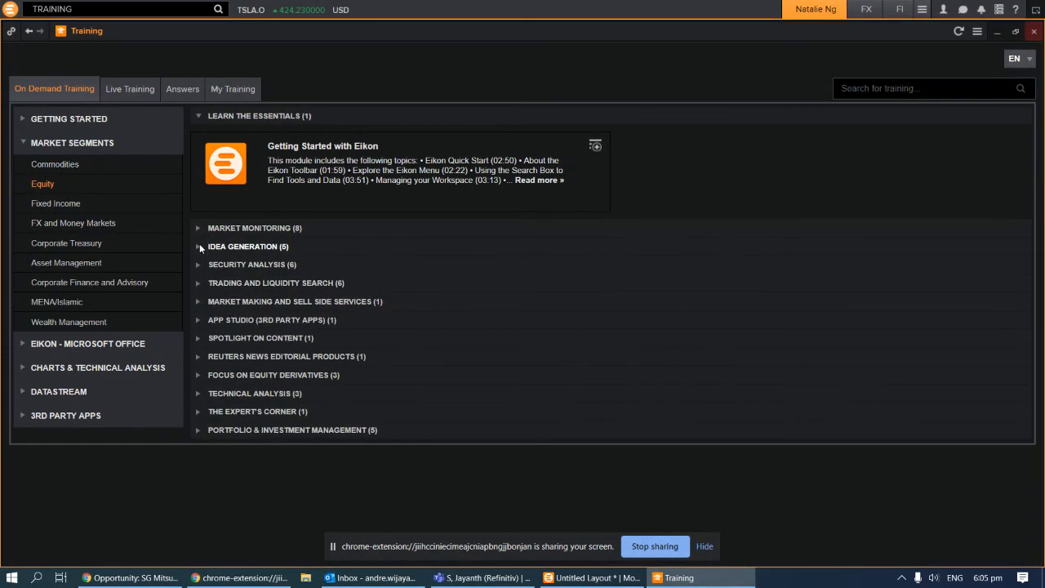
left_click(198, 246)
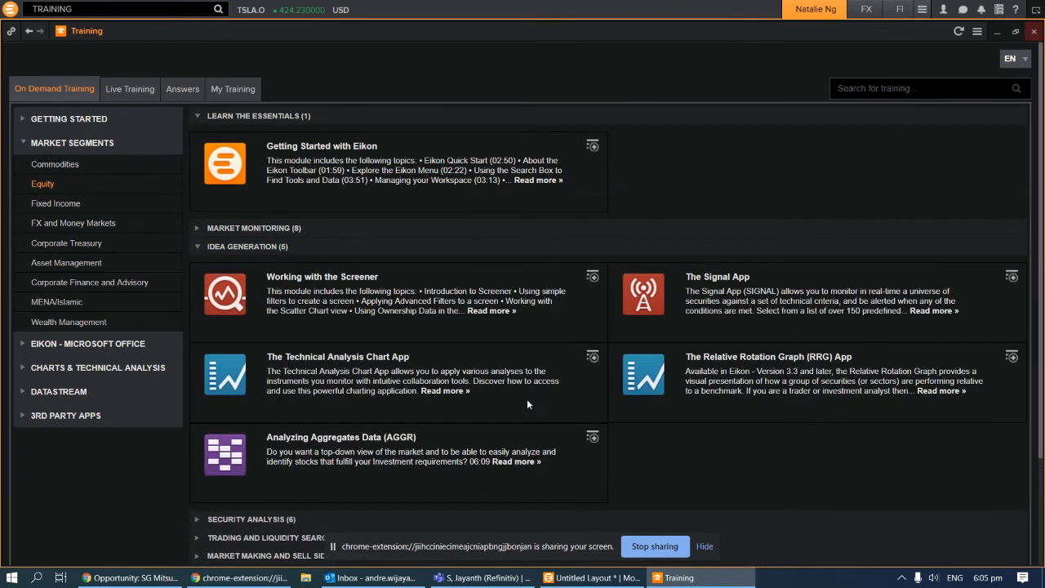
Play and pause the Introduction To Screener video, close it, and collapse Idea Generation
mouse_move(228, 292)
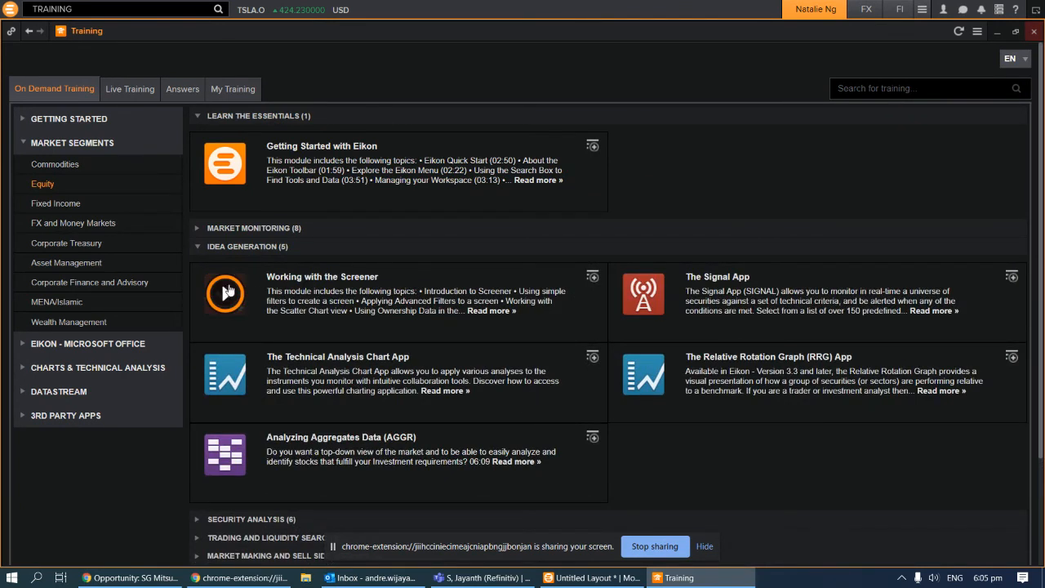
left_click(225, 295)
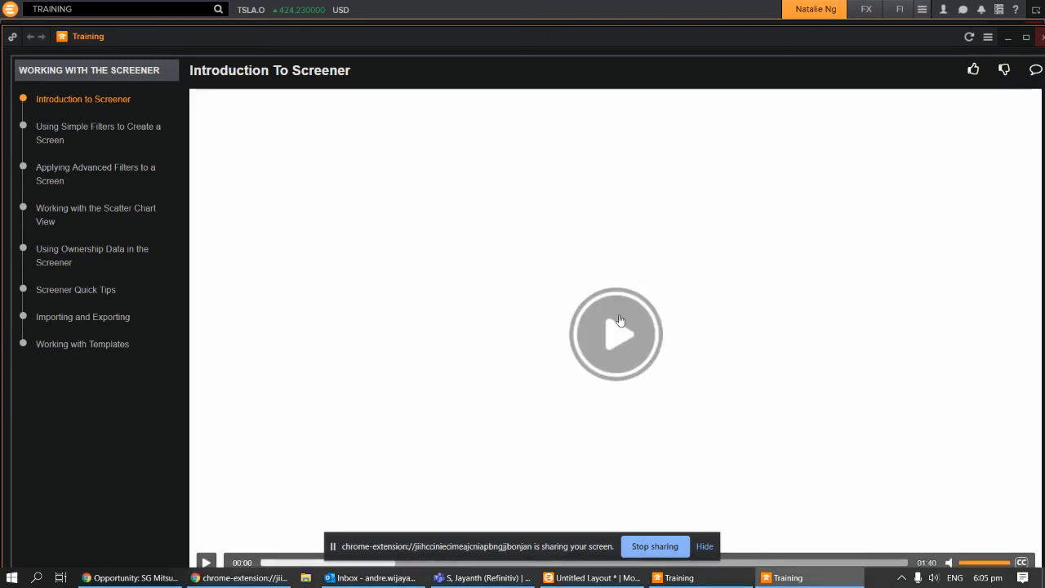
left_click(610, 337)
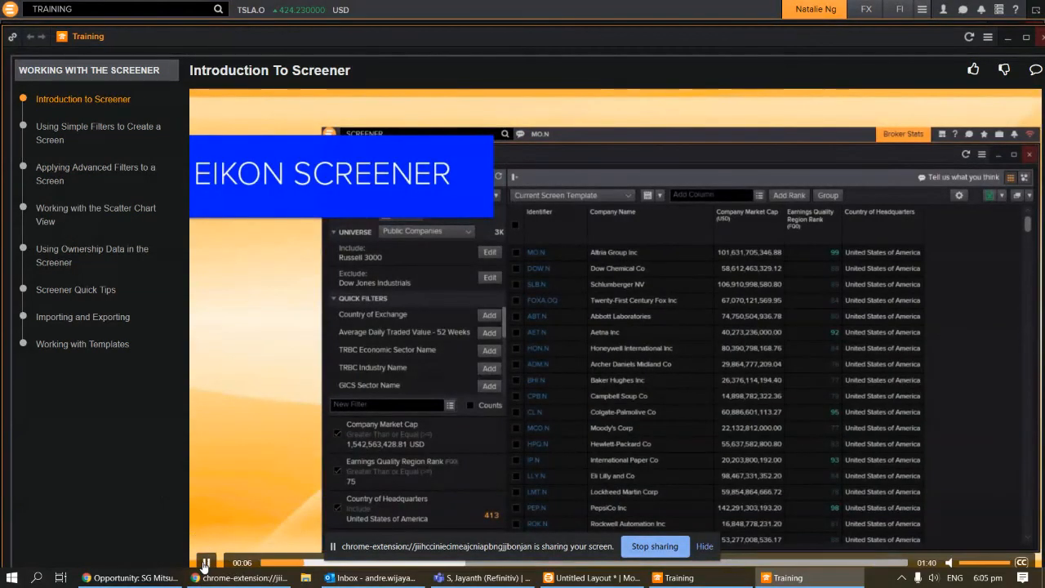
left_click(206, 563)
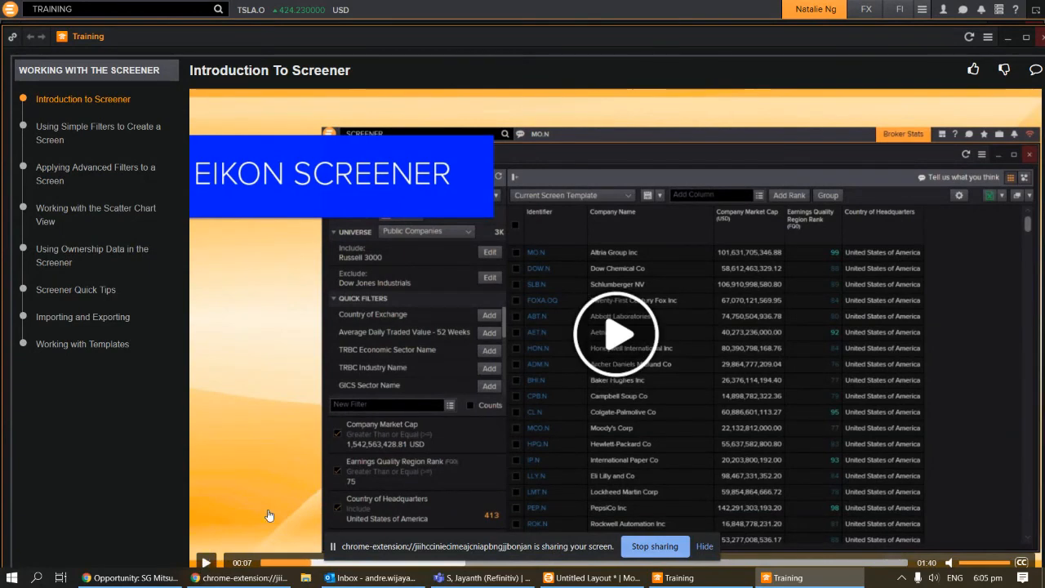
left_click(1042, 38)
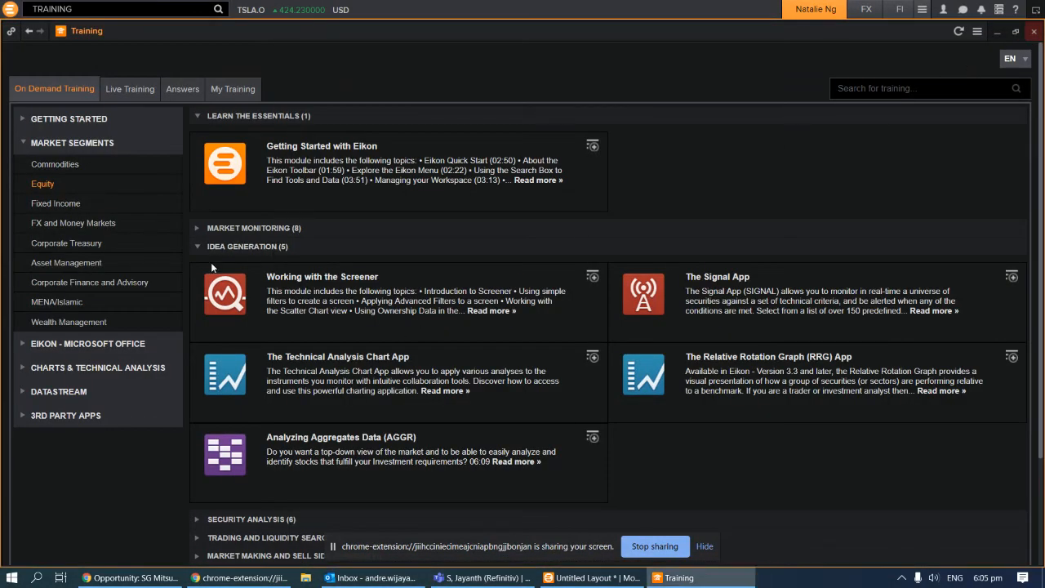
left_click(199, 244)
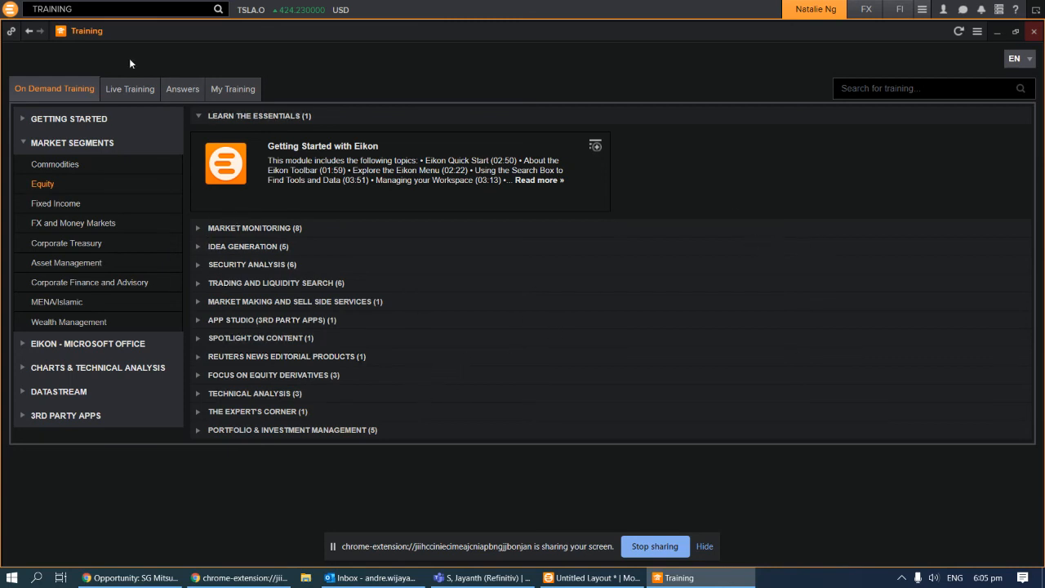
List Live Training sessions and webcasts for Singapore in English
left_click(133, 89)
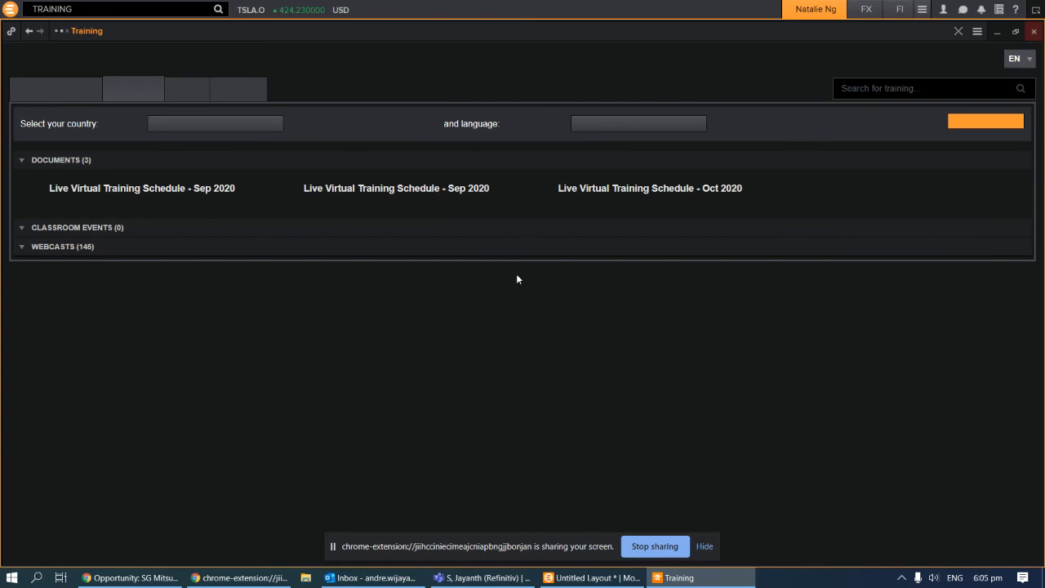
left_click(216, 123)
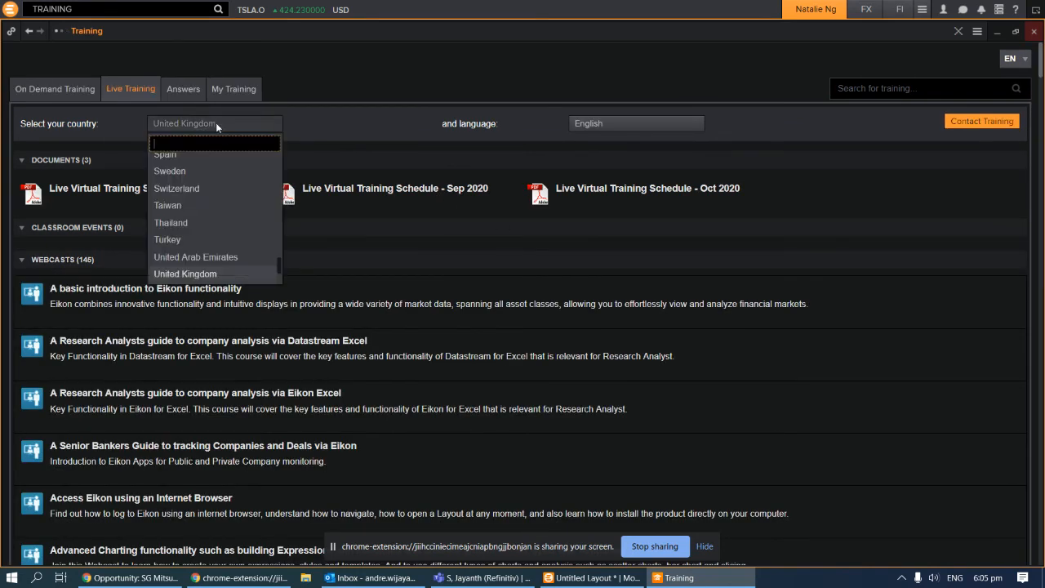
type("SINGAP")
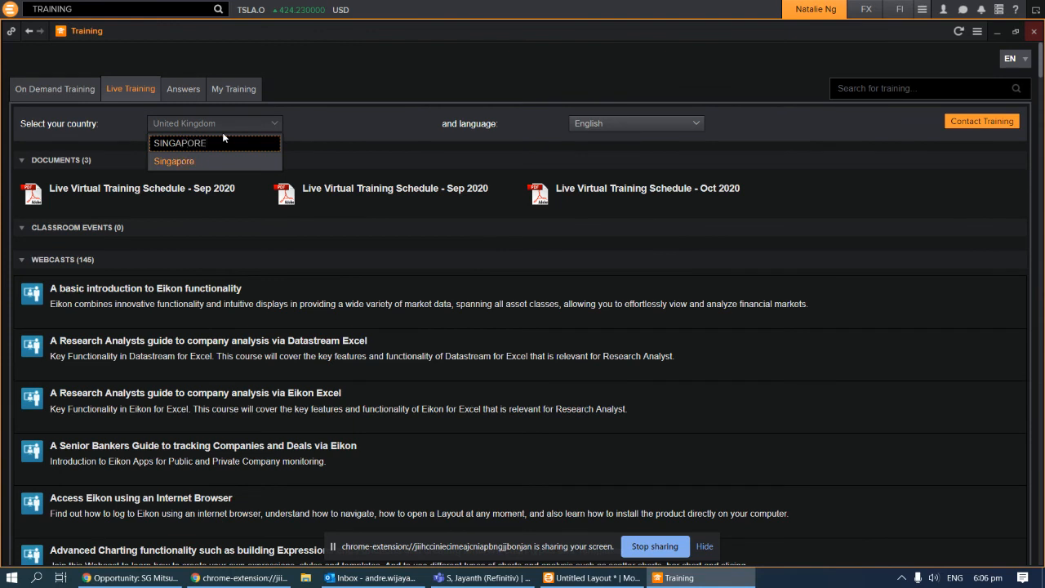
type("ORE")
left_click(223, 162)
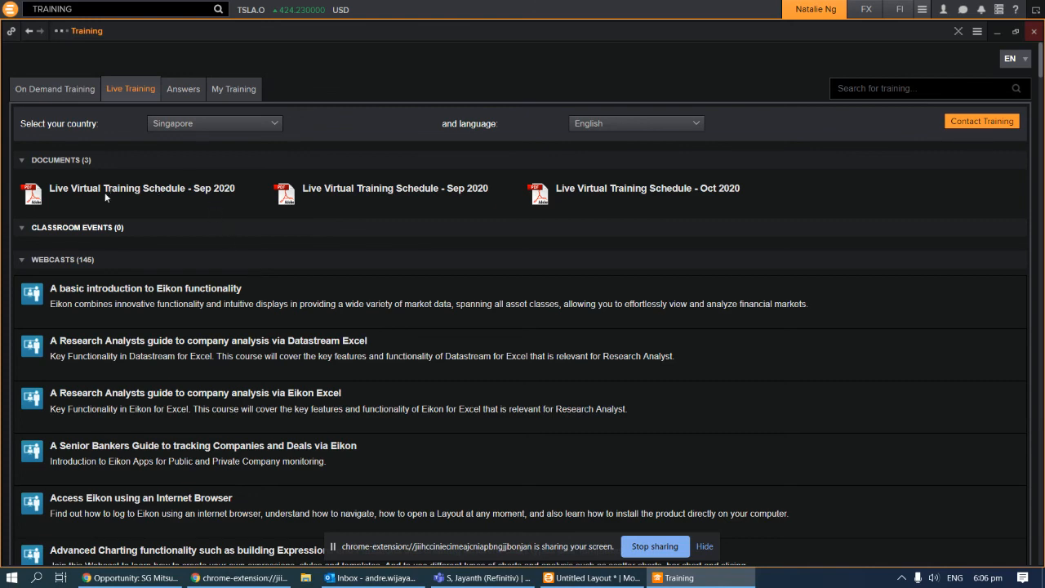
left_click(71, 196)
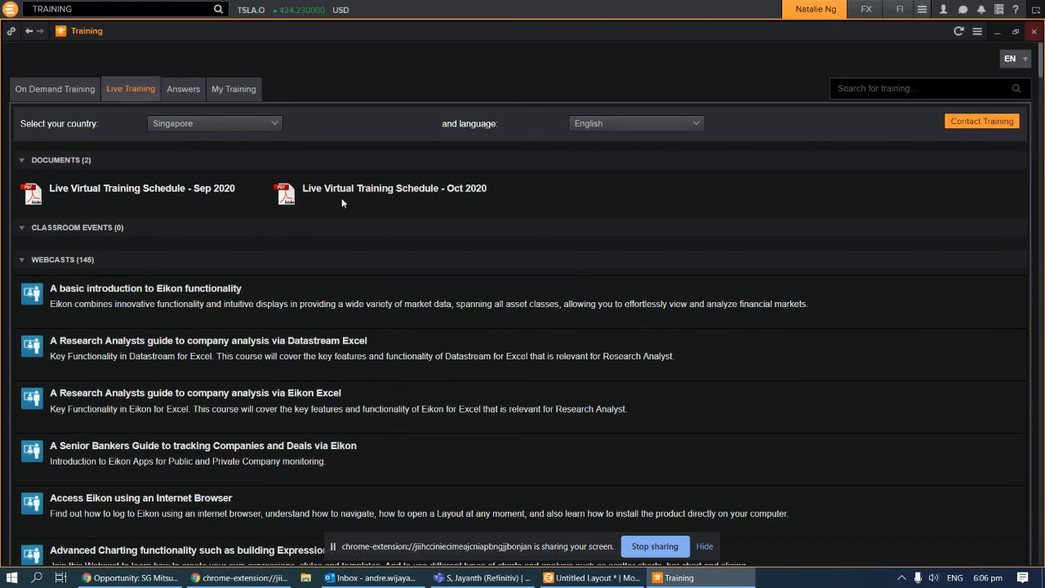
Scroll through the Live Virtual Training Schedule - Sep 2020 PDF, then close it and the Training window
left_click(201, 193)
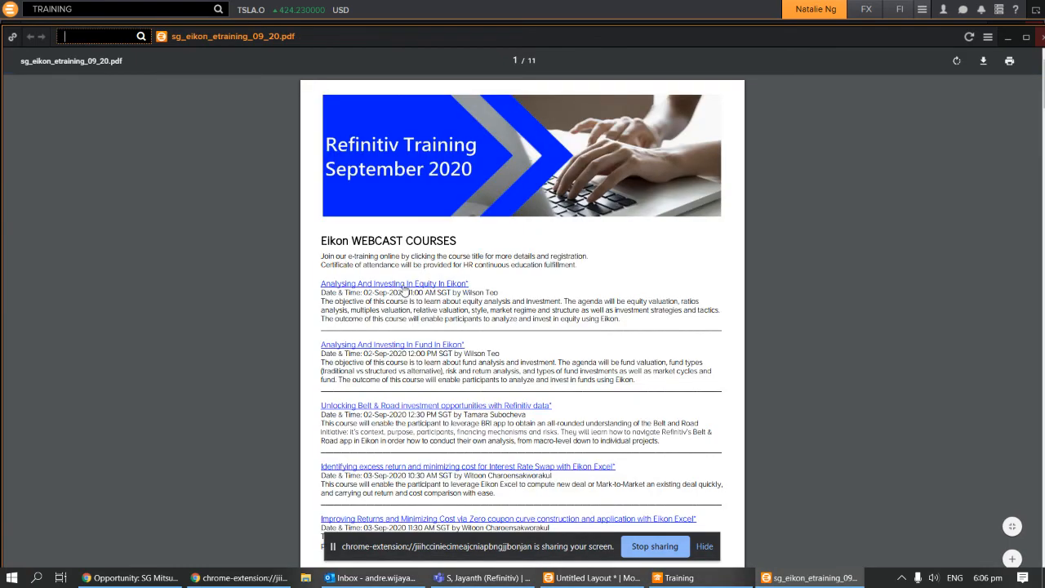
scroll(408, 298, "down", 2)
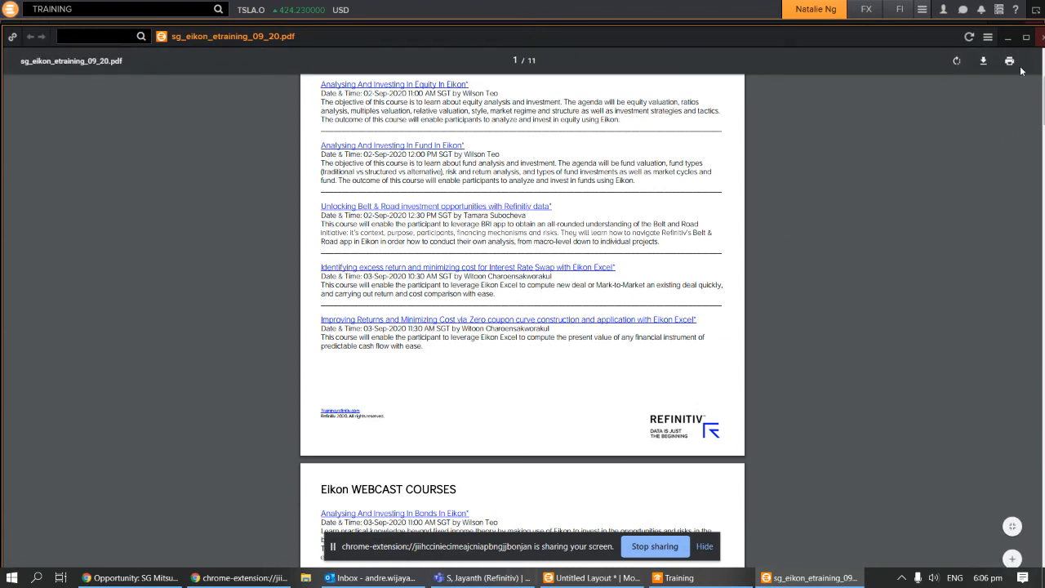
left_click(1041, 38)
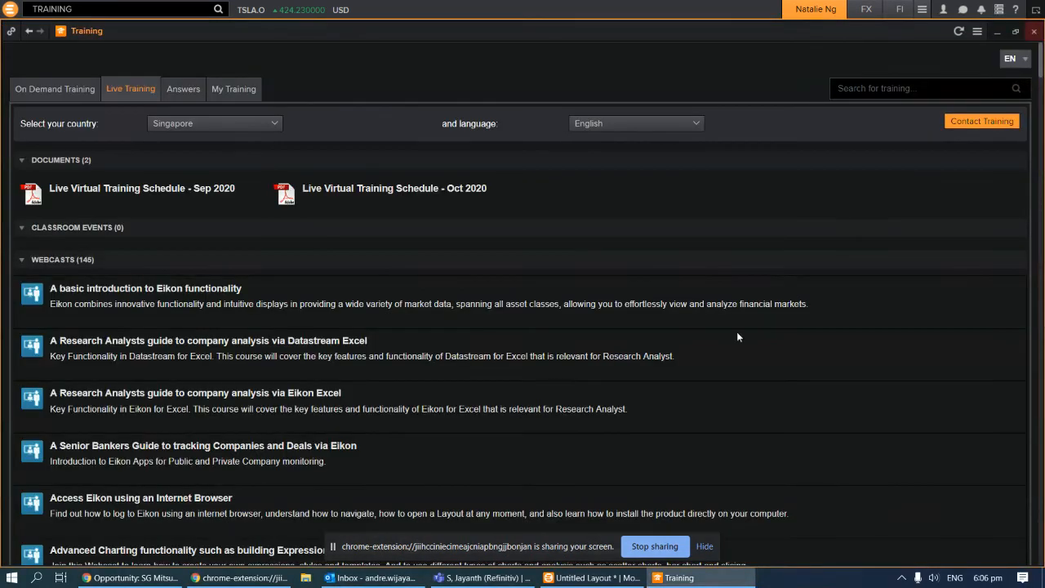
scroll(376, 445, "down", 1)
left_click(1034, 31)
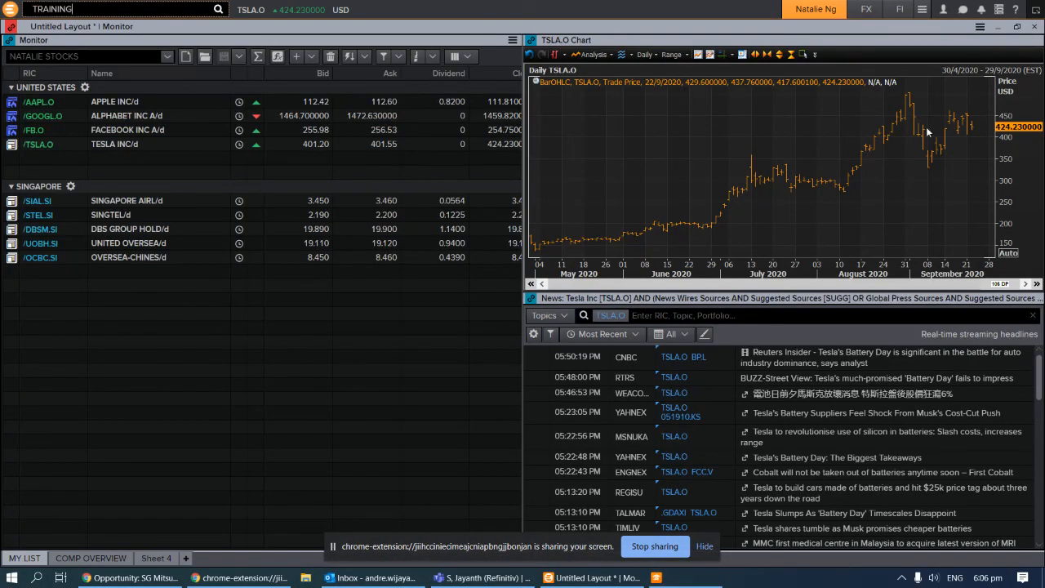